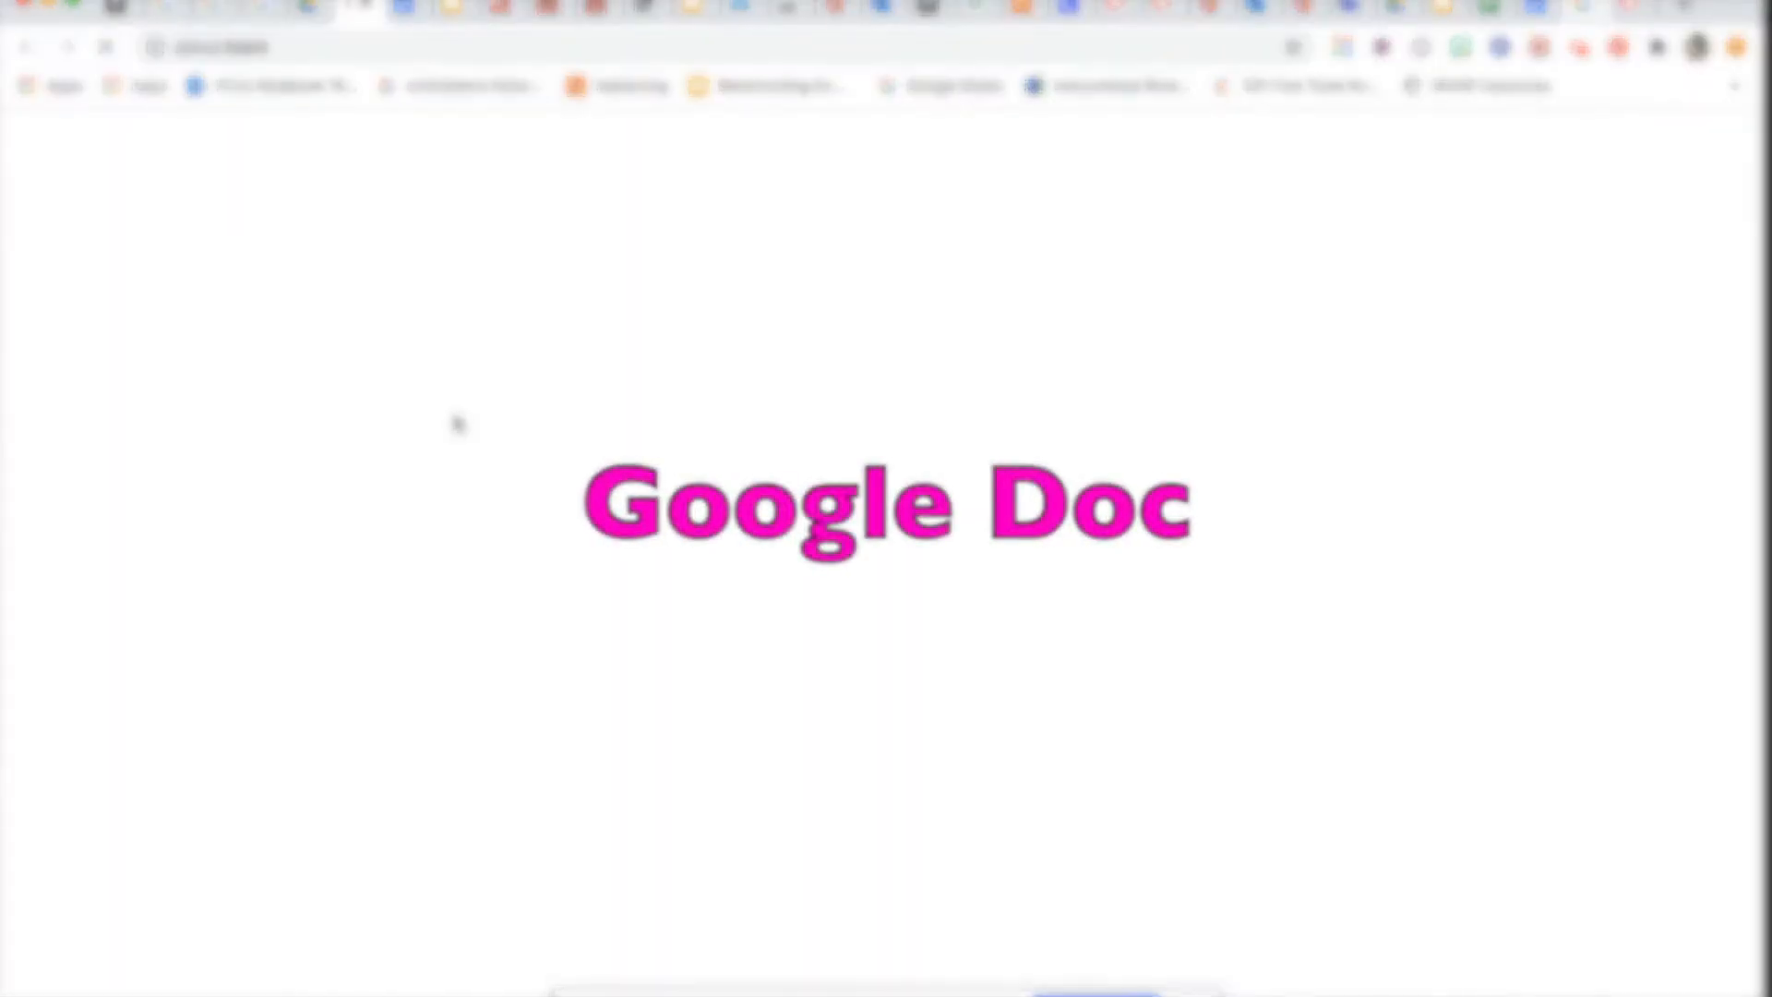
- Rename the document as "video sample" and place the cursor in its empty body
click(257, 134)
text(video sample)
click(494, 363)
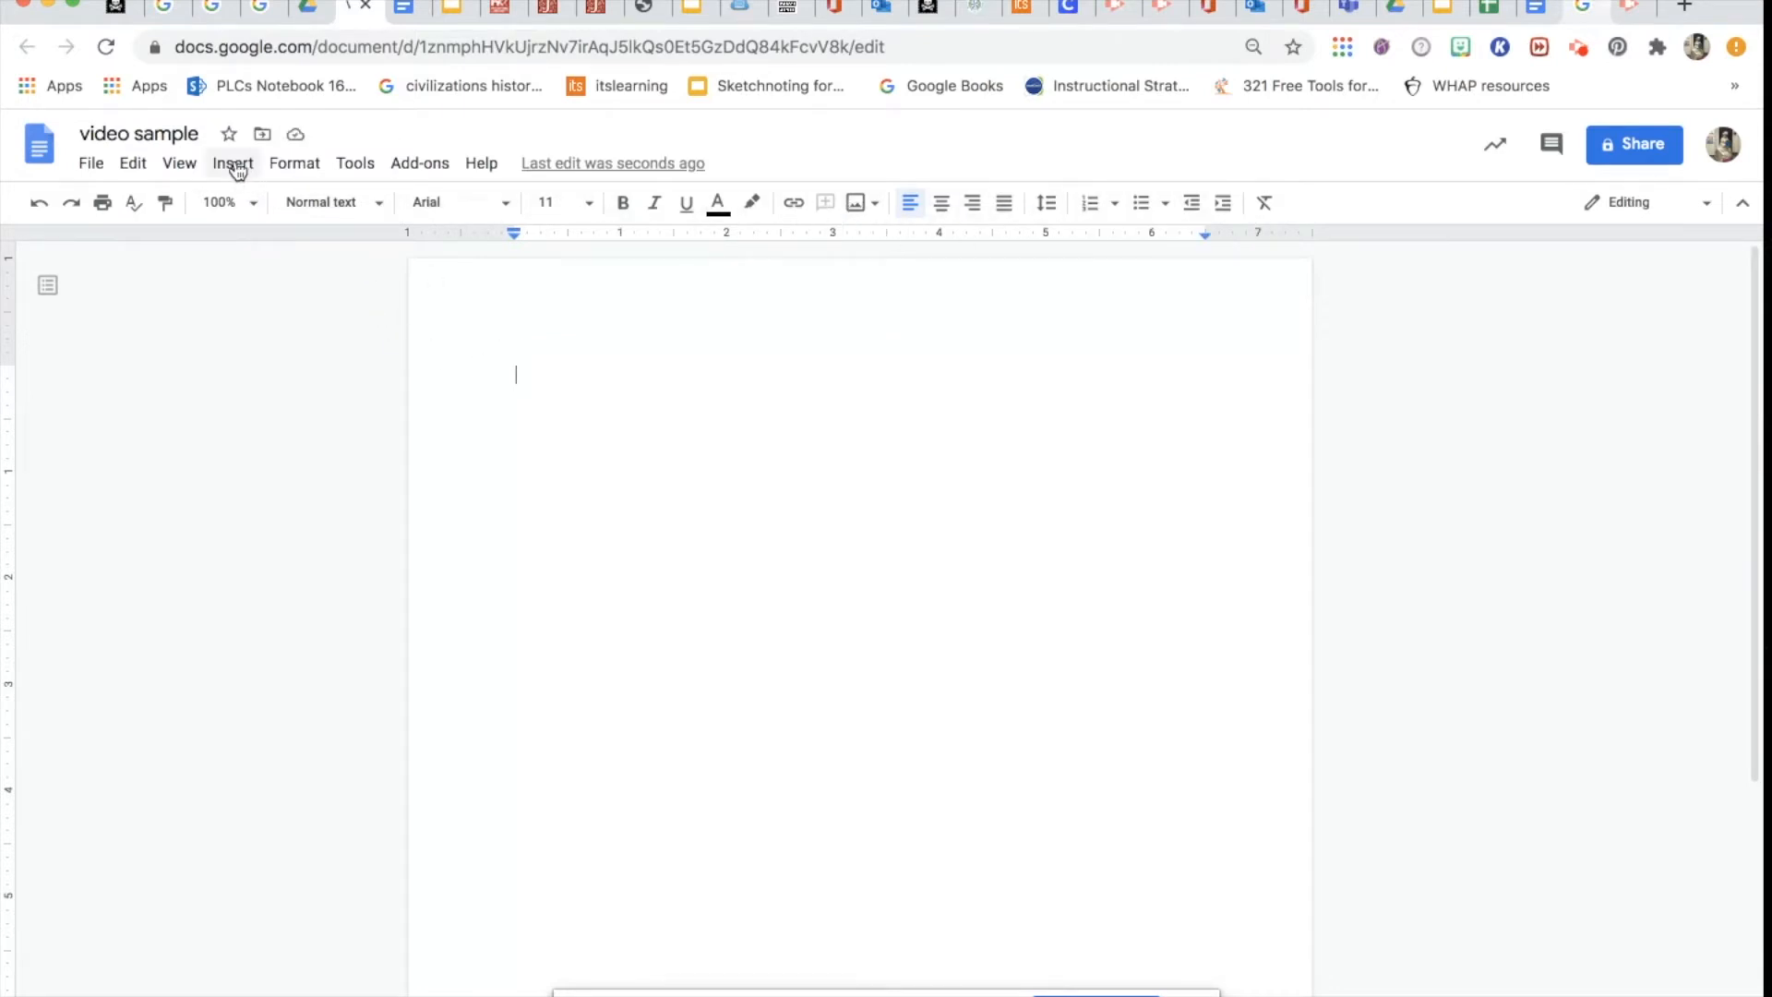
click(503, 204)
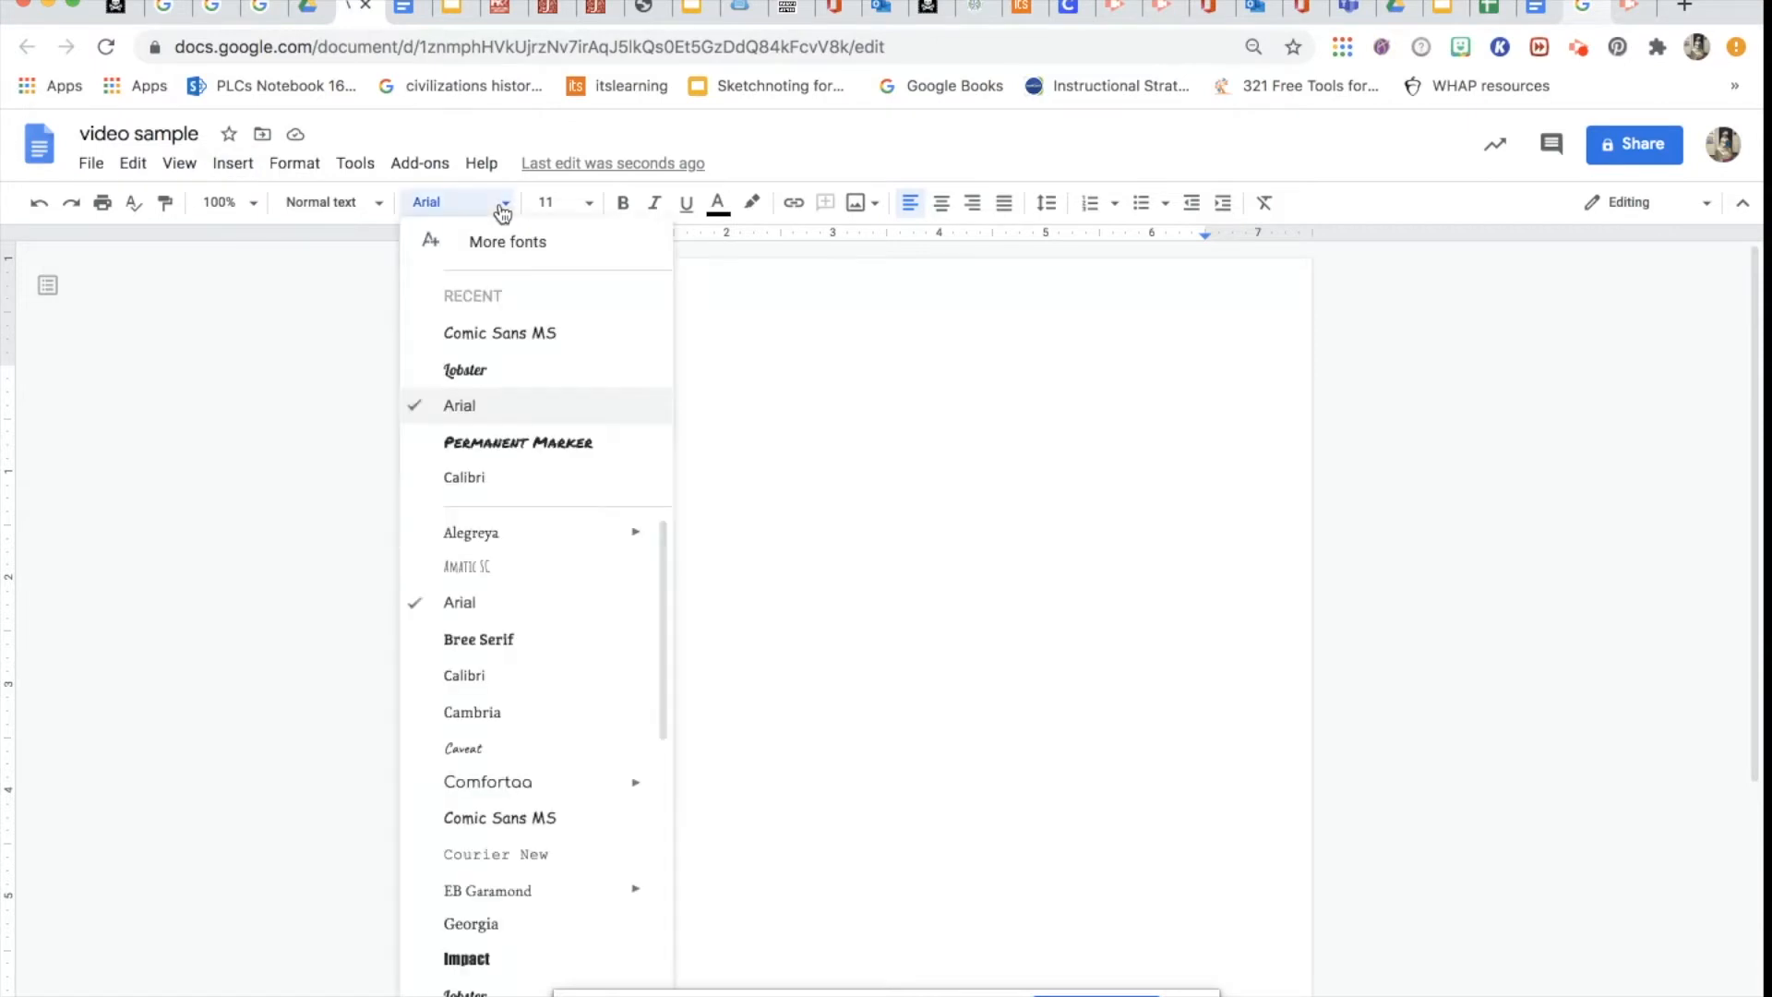
click(589, 204)
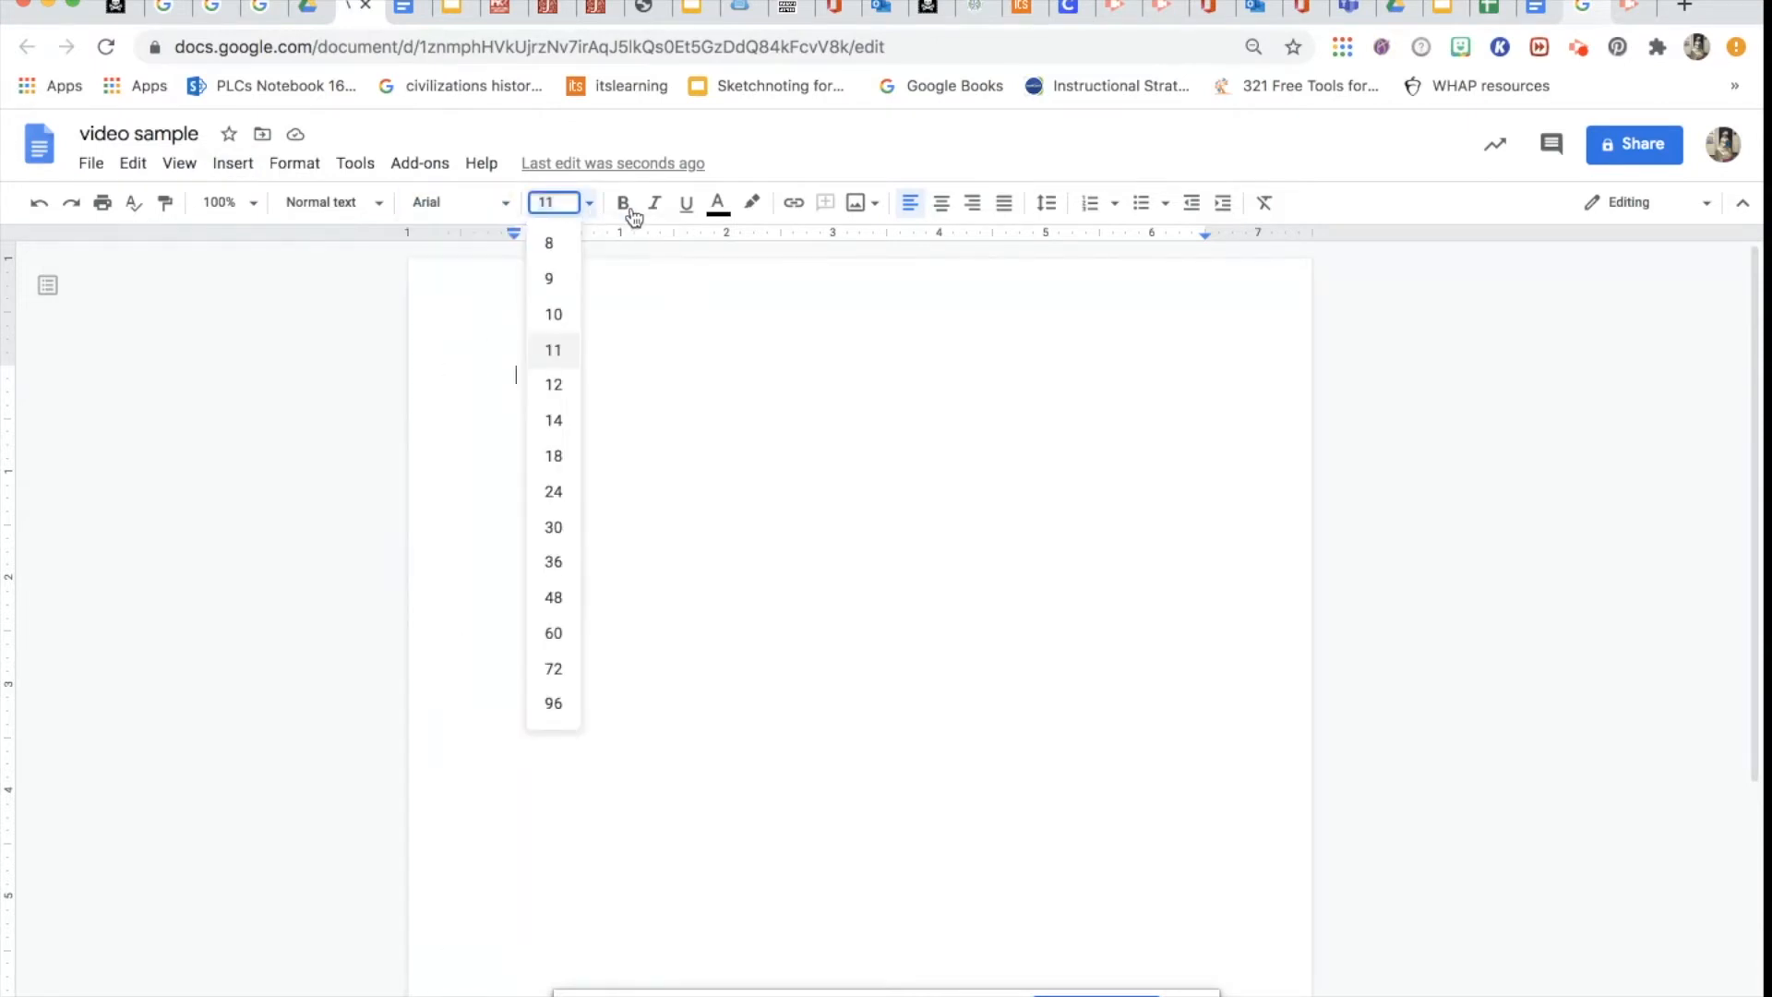
- Insert a hyperlink to the open JSTOR article "Memory as a Cultural System" using the display text "Jstor Article", and check its link preview
click(784, 215)
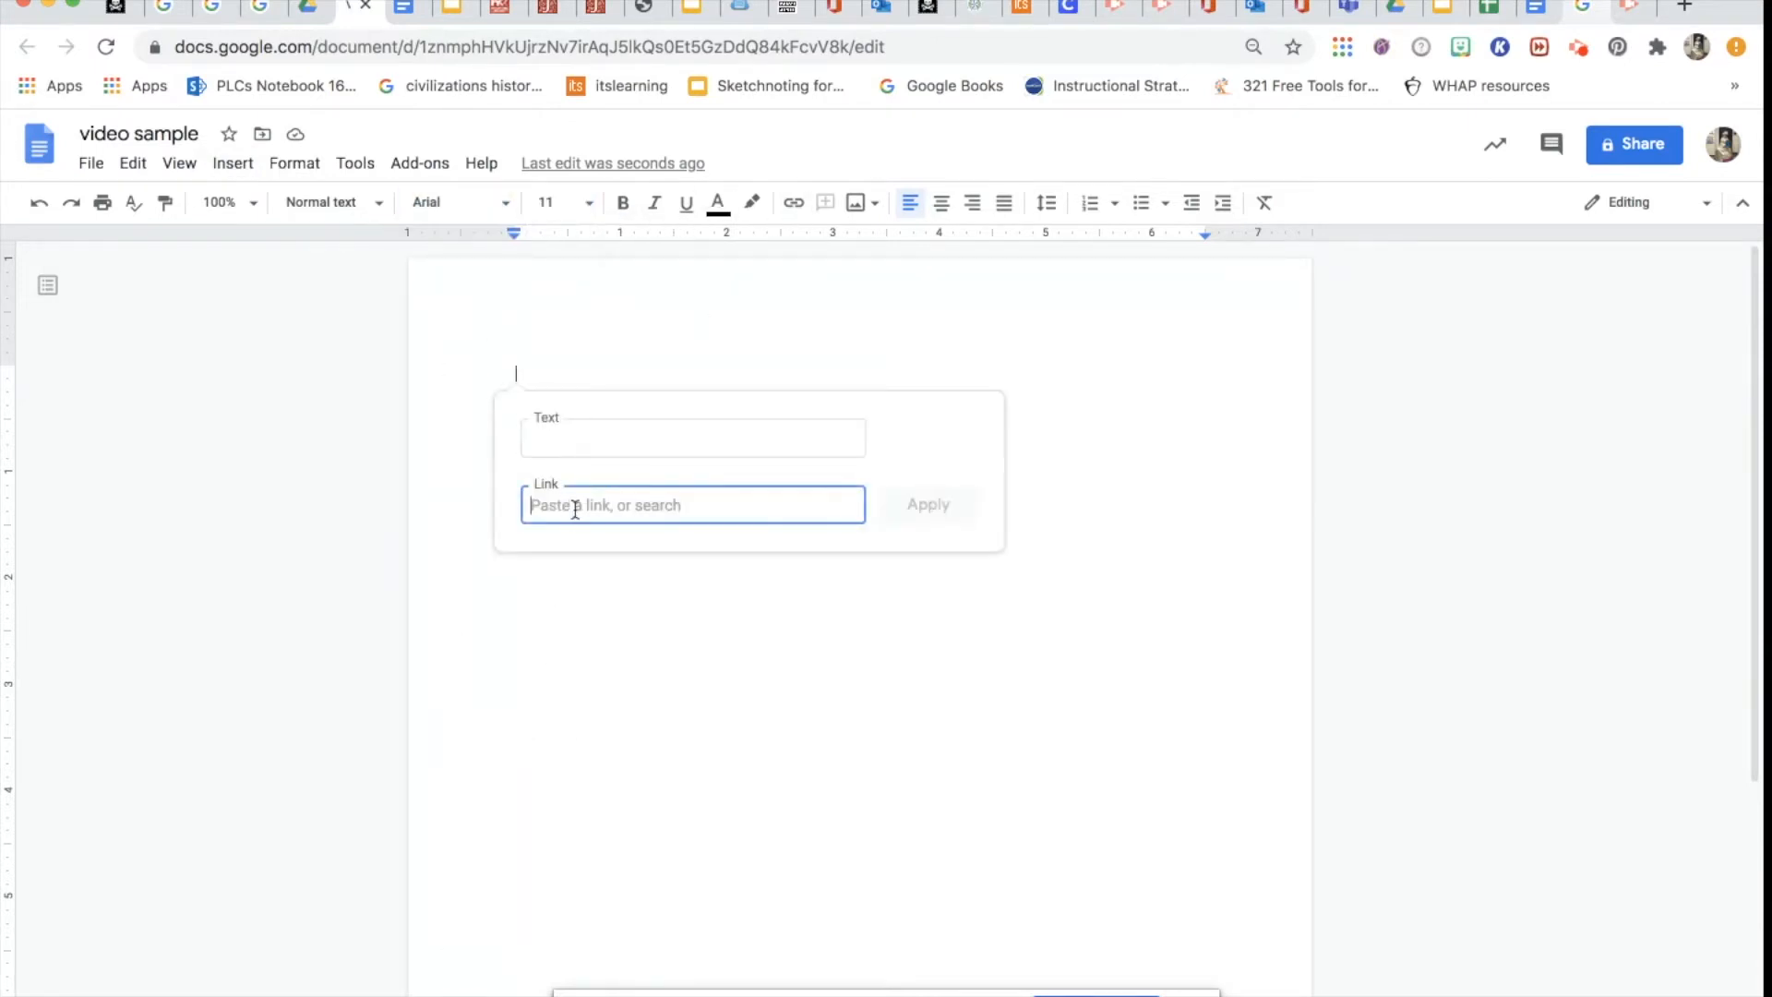
click(550, 11)
click(516, 44)
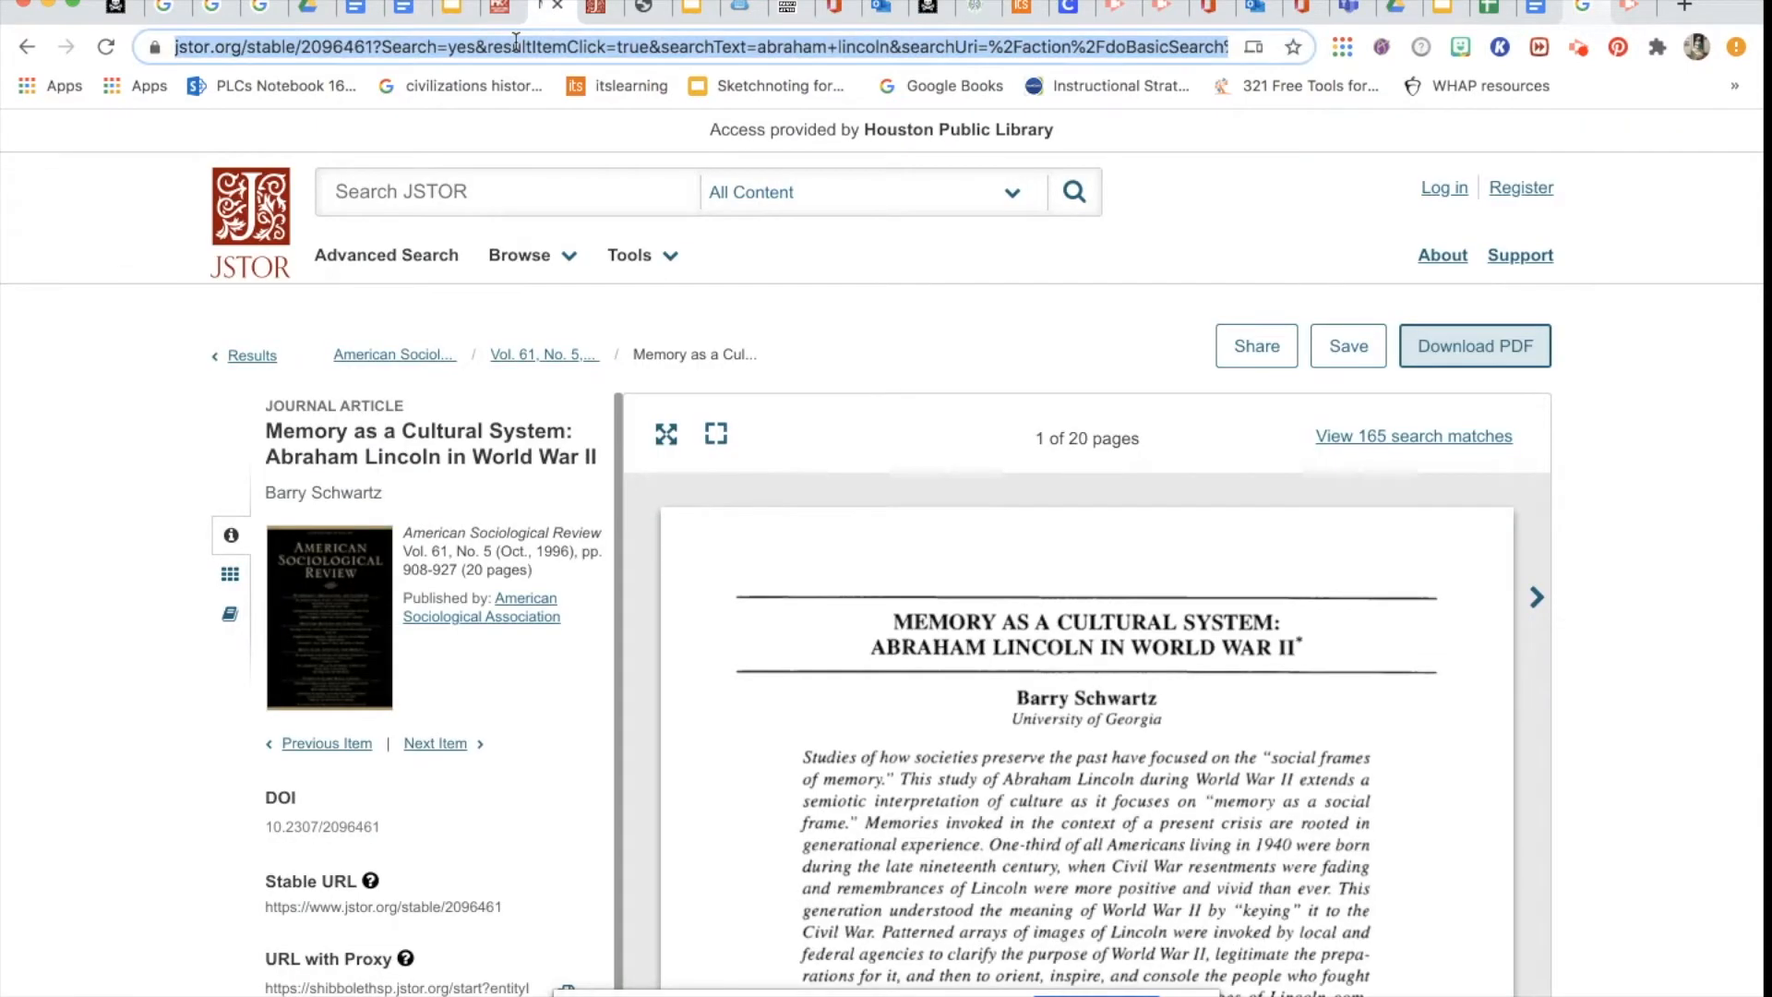
click(309, 8)
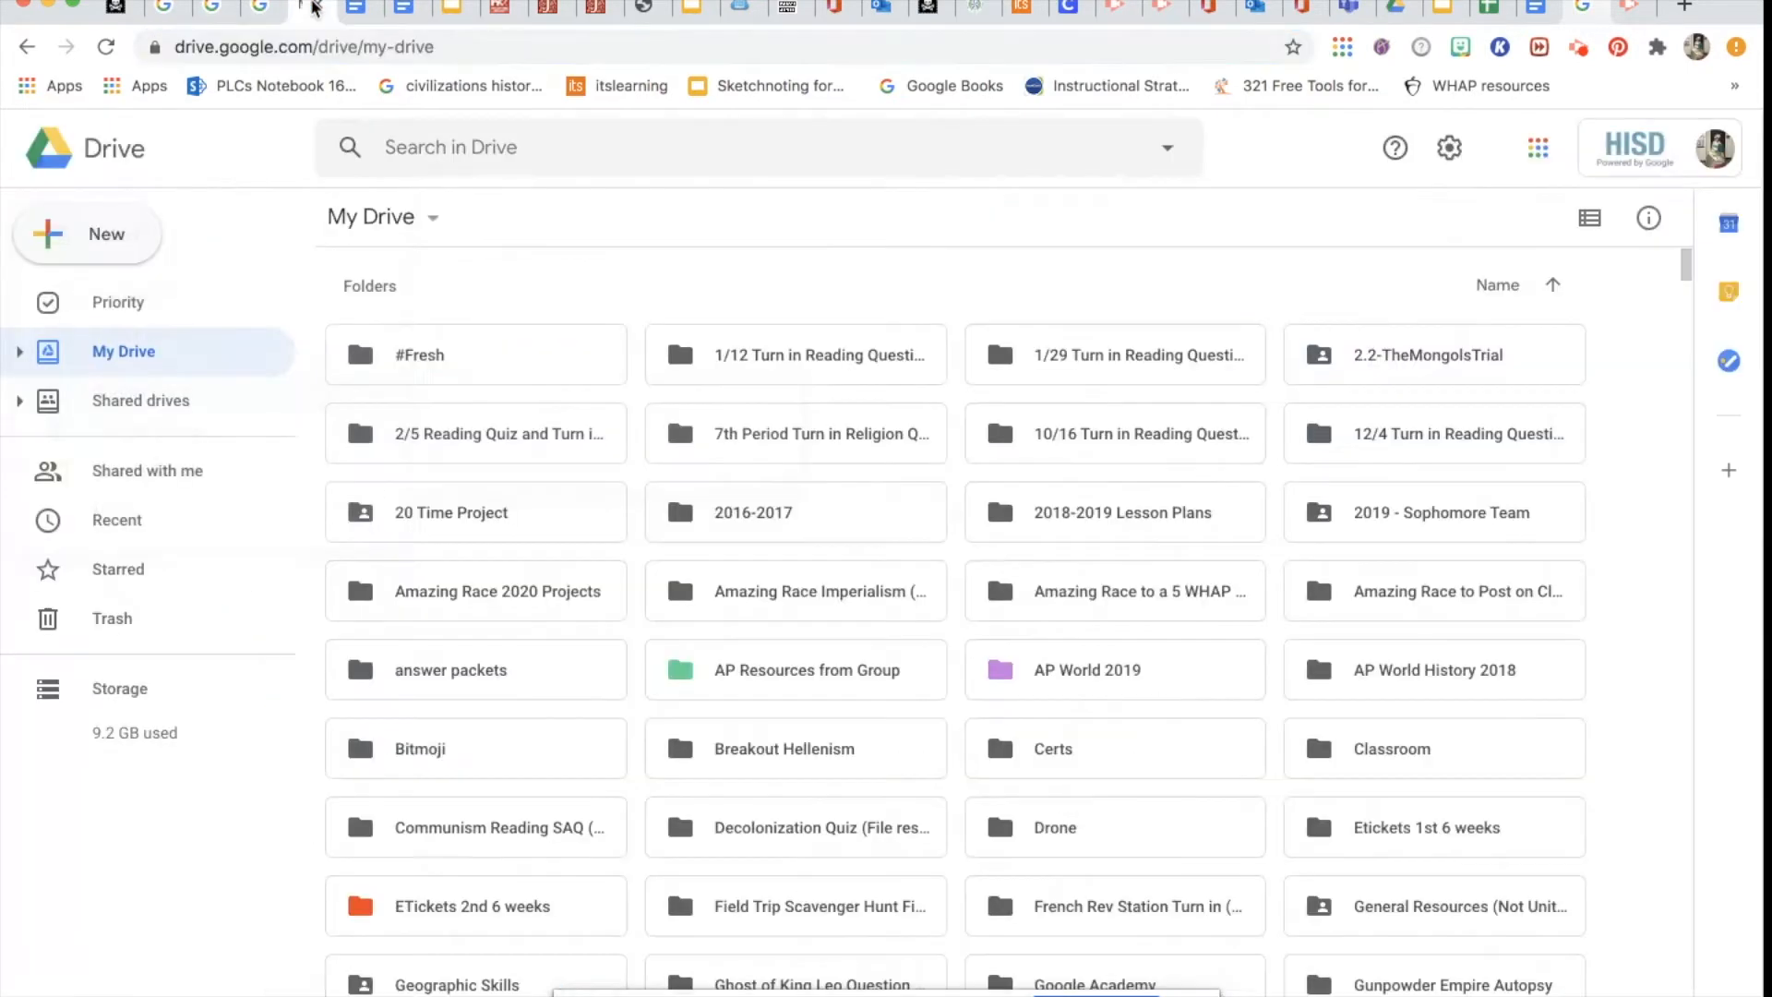
click(355, 7)
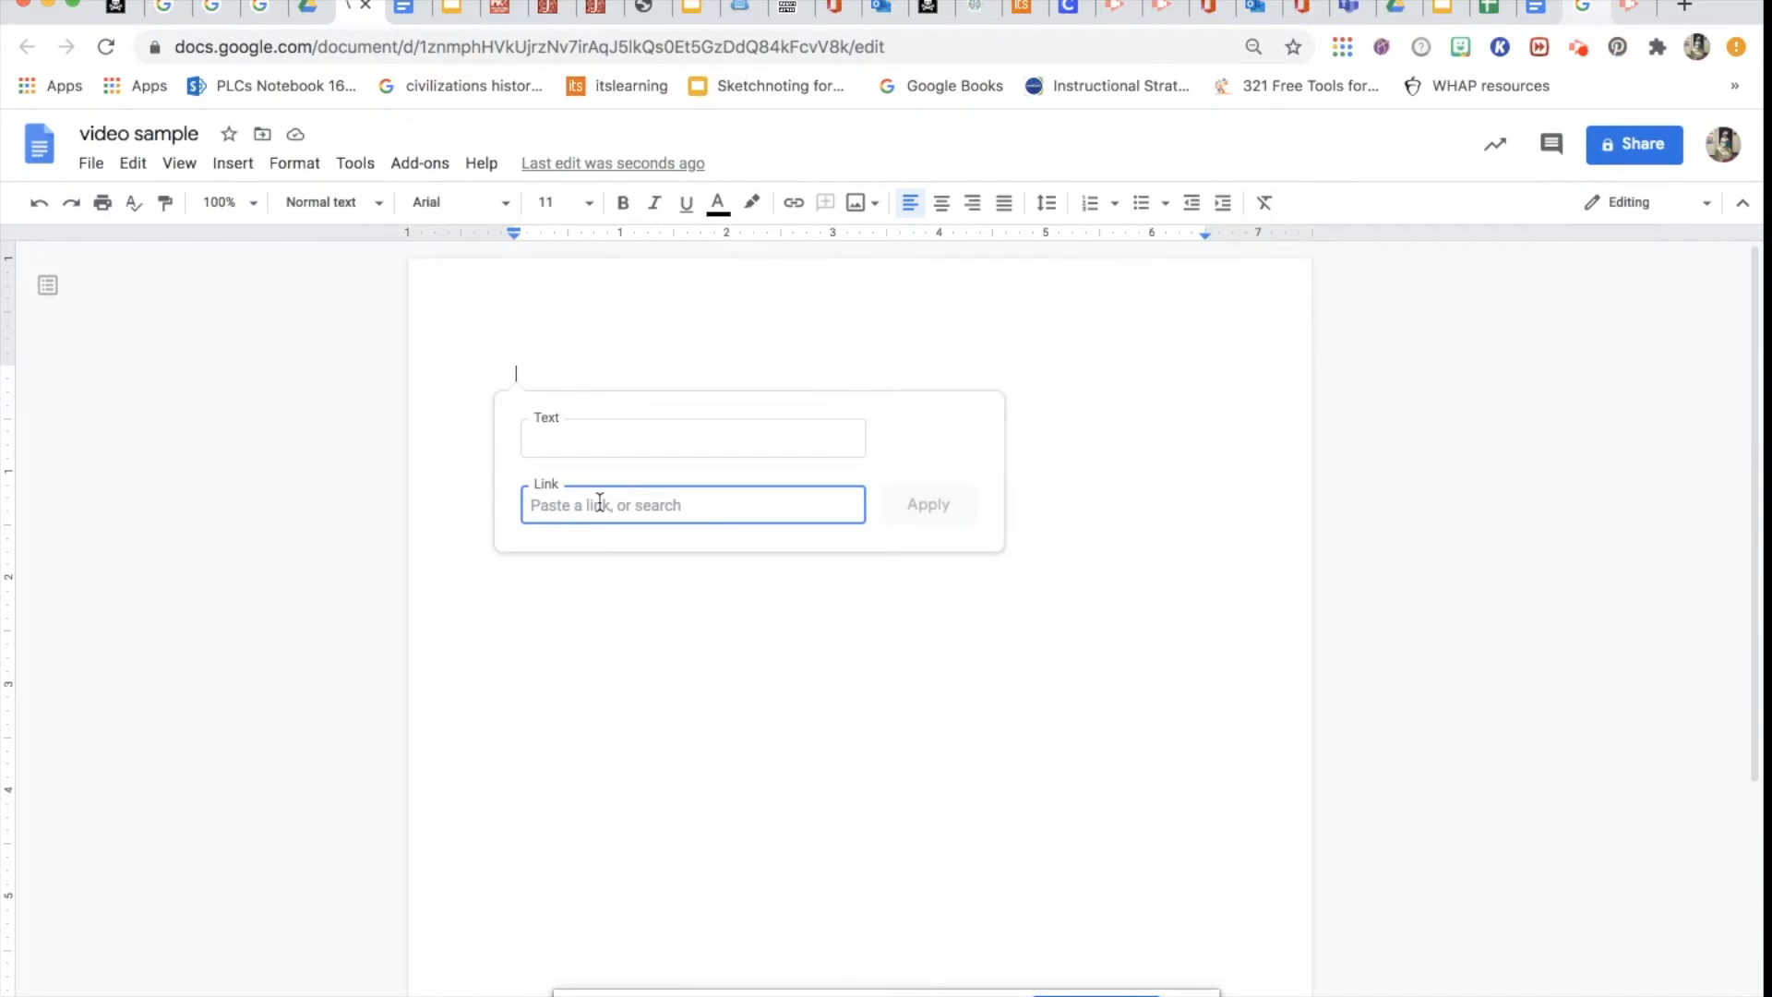
key(ctrl+v)
click(619, 442)
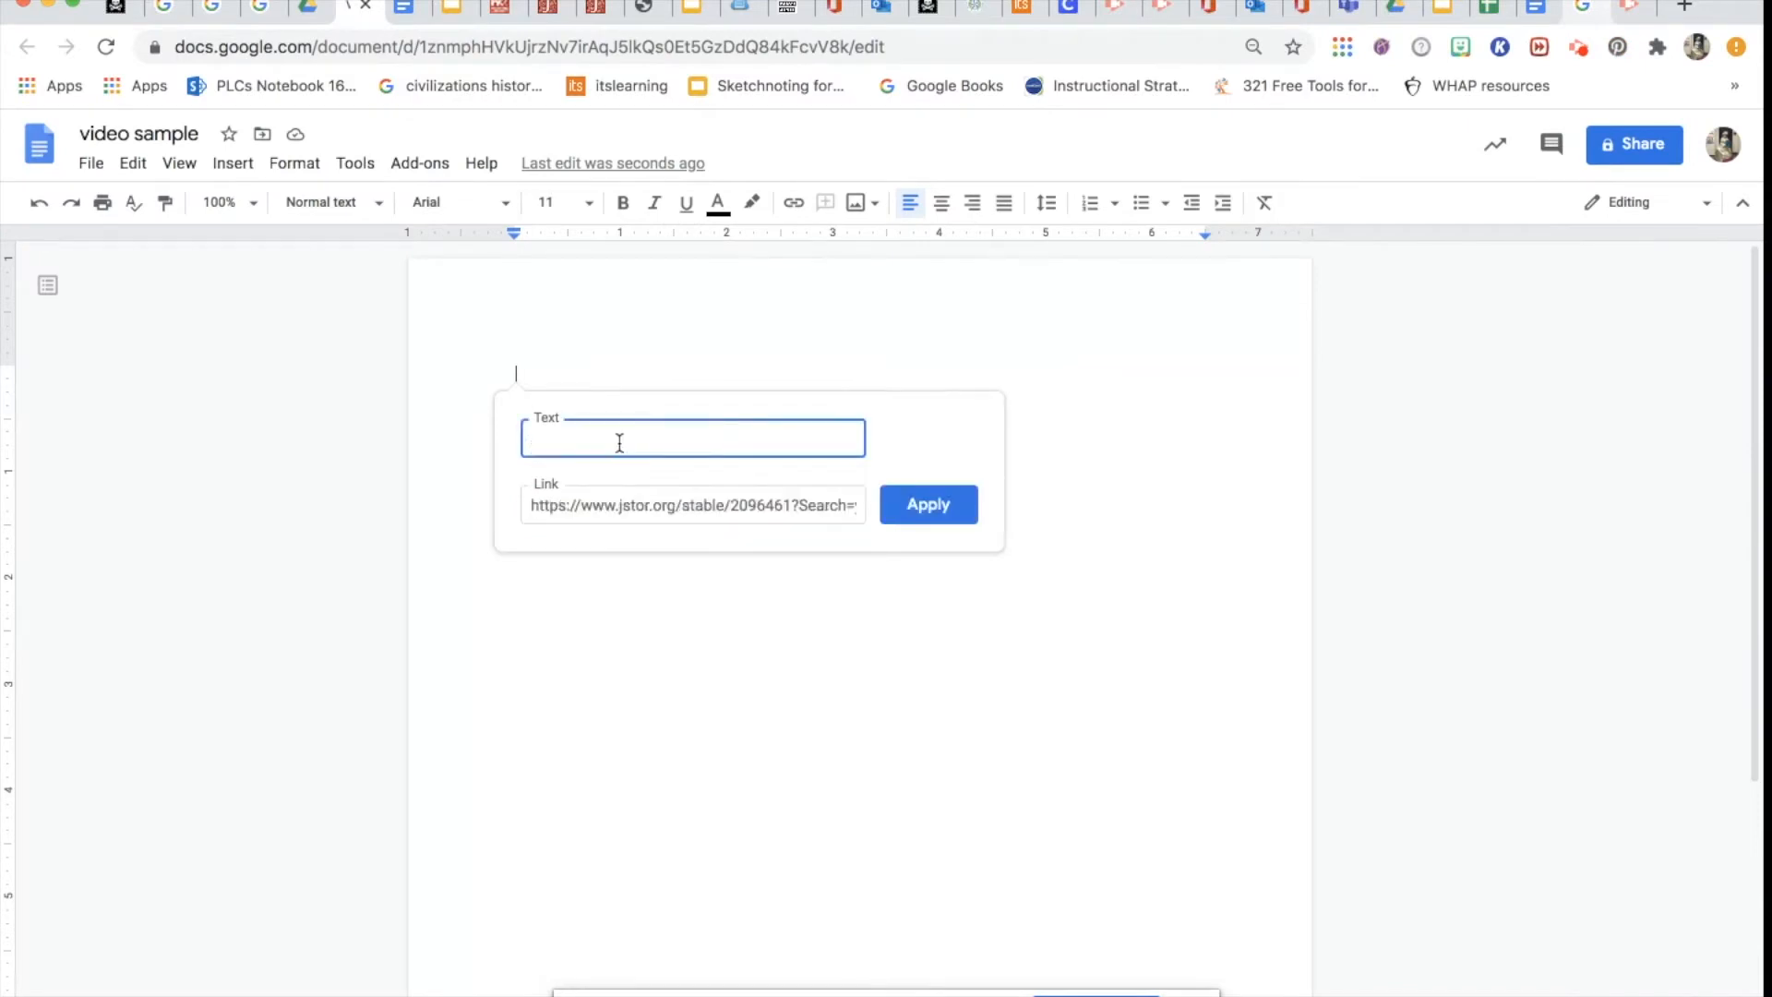
text(Jstor Article)
click(929, 504)
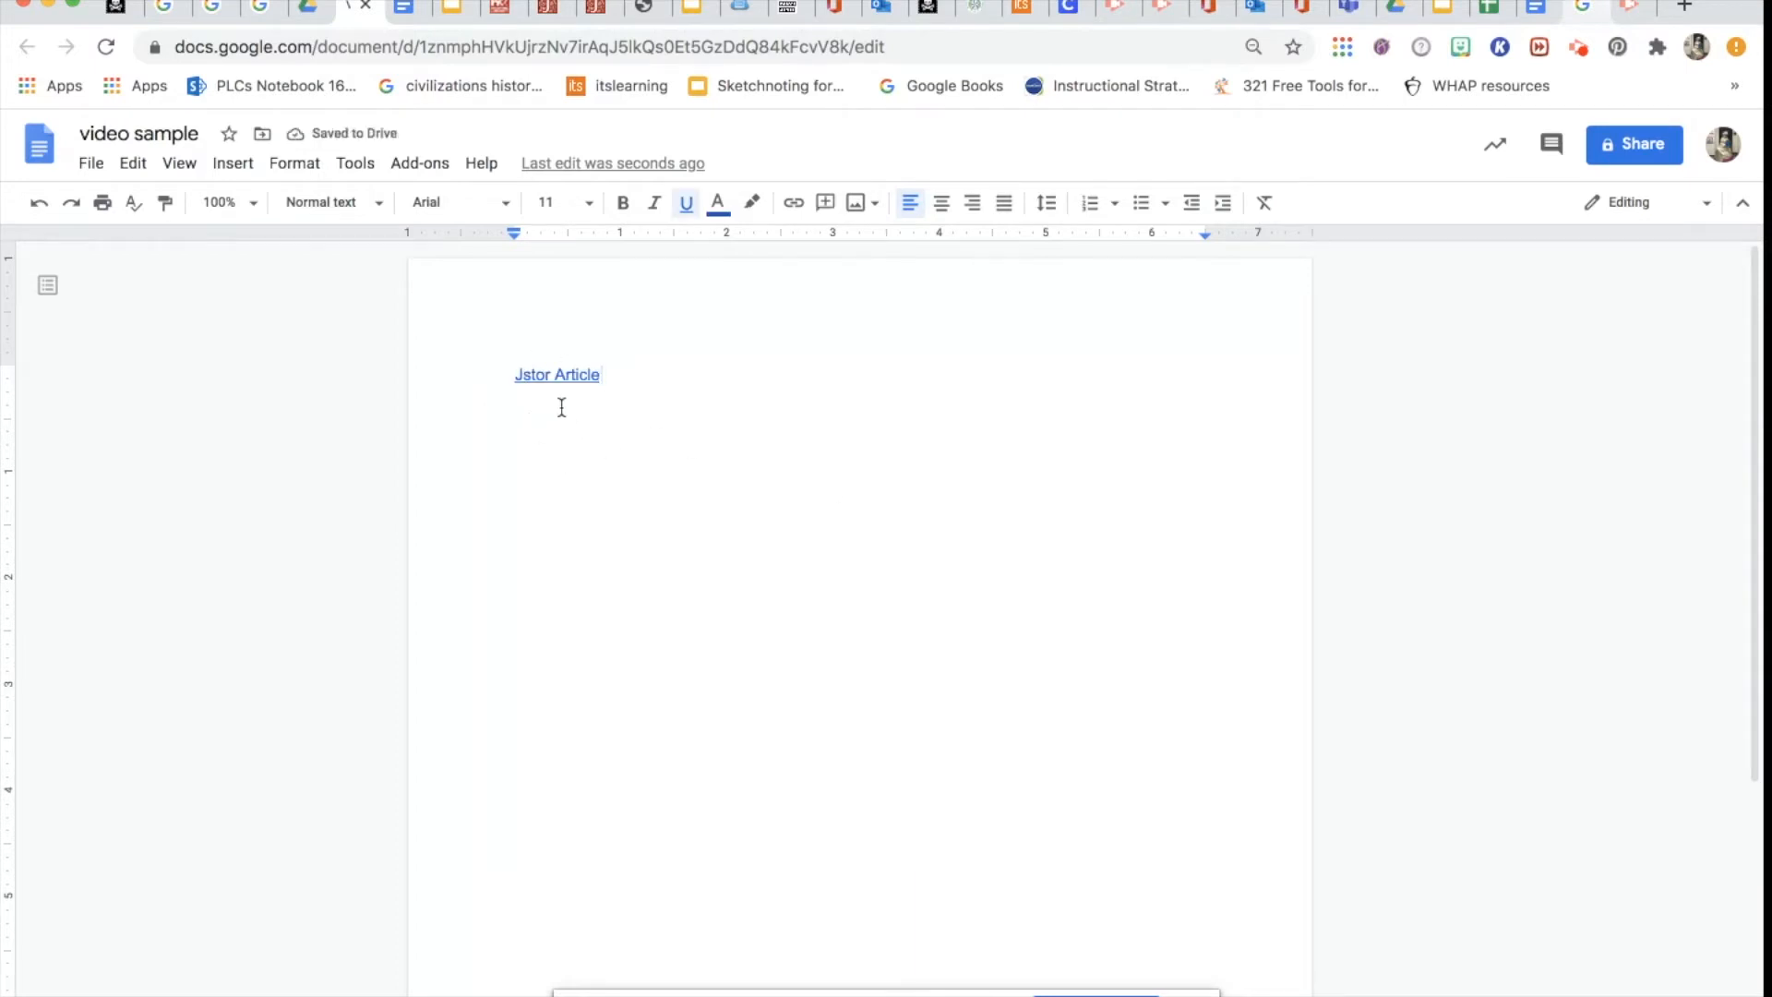
click(572, 375)
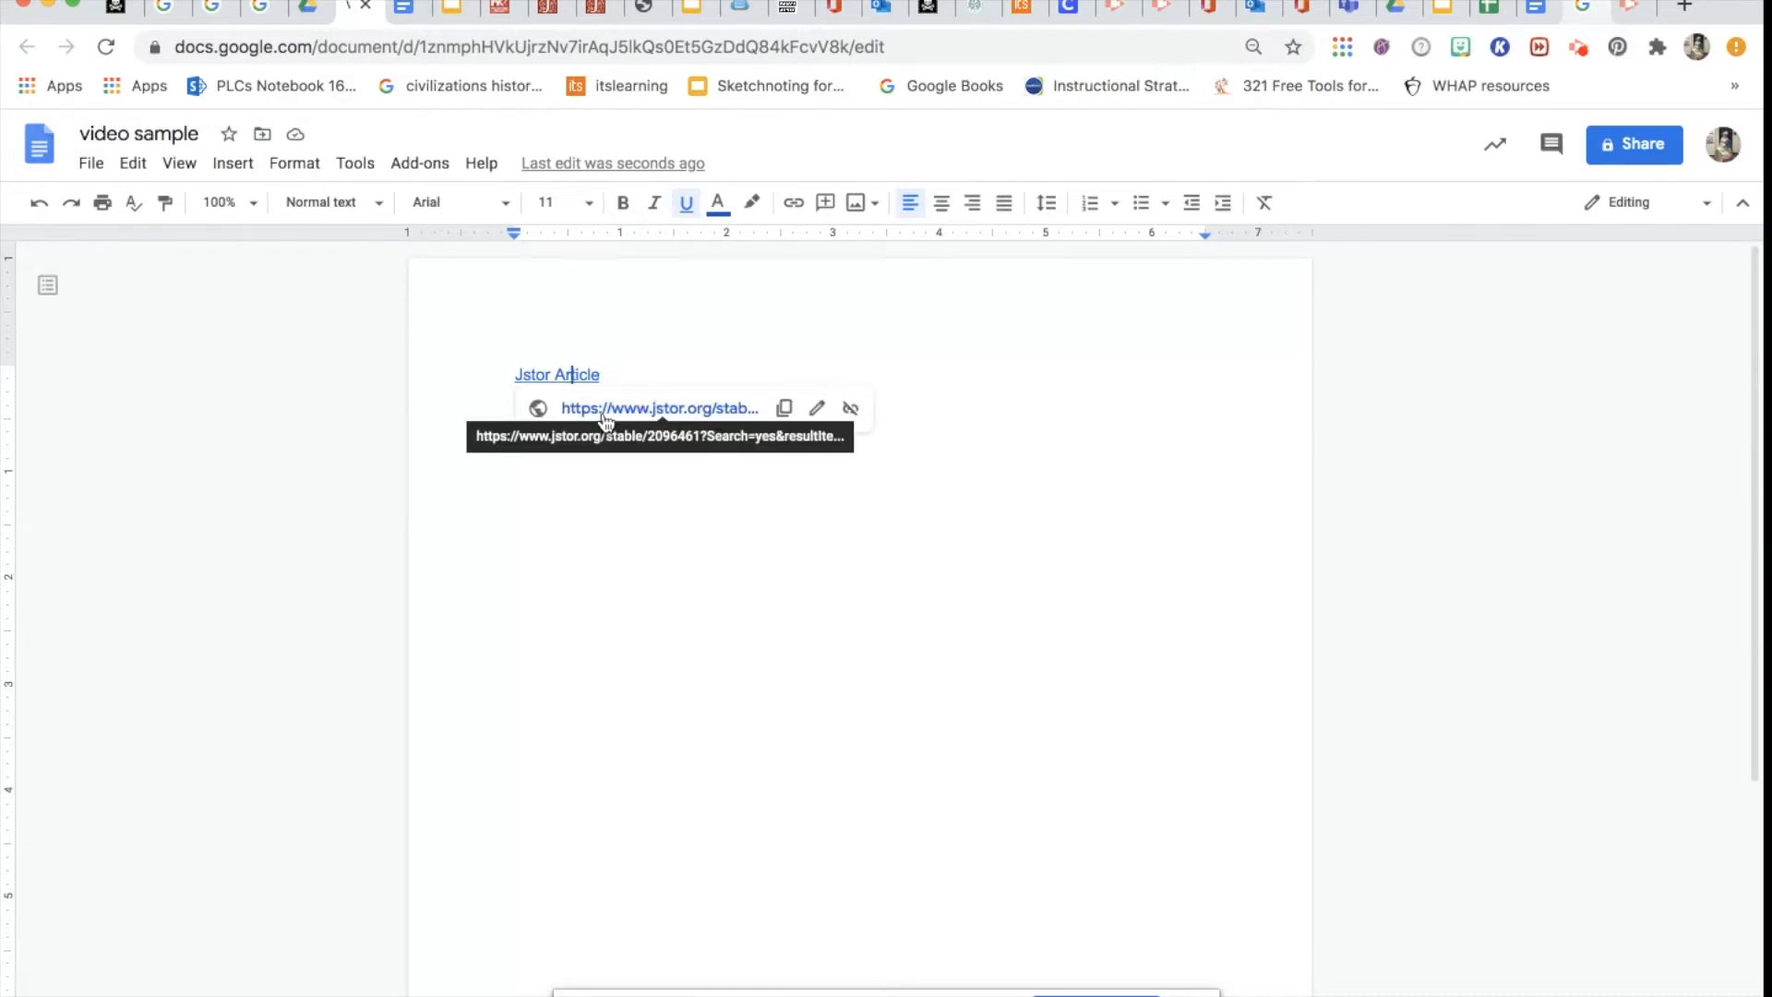
- Insert a 3 x 3 table below the "Jstor Article" link
click(624, 372)
click(232, 163)
mouse_move(374, 218)
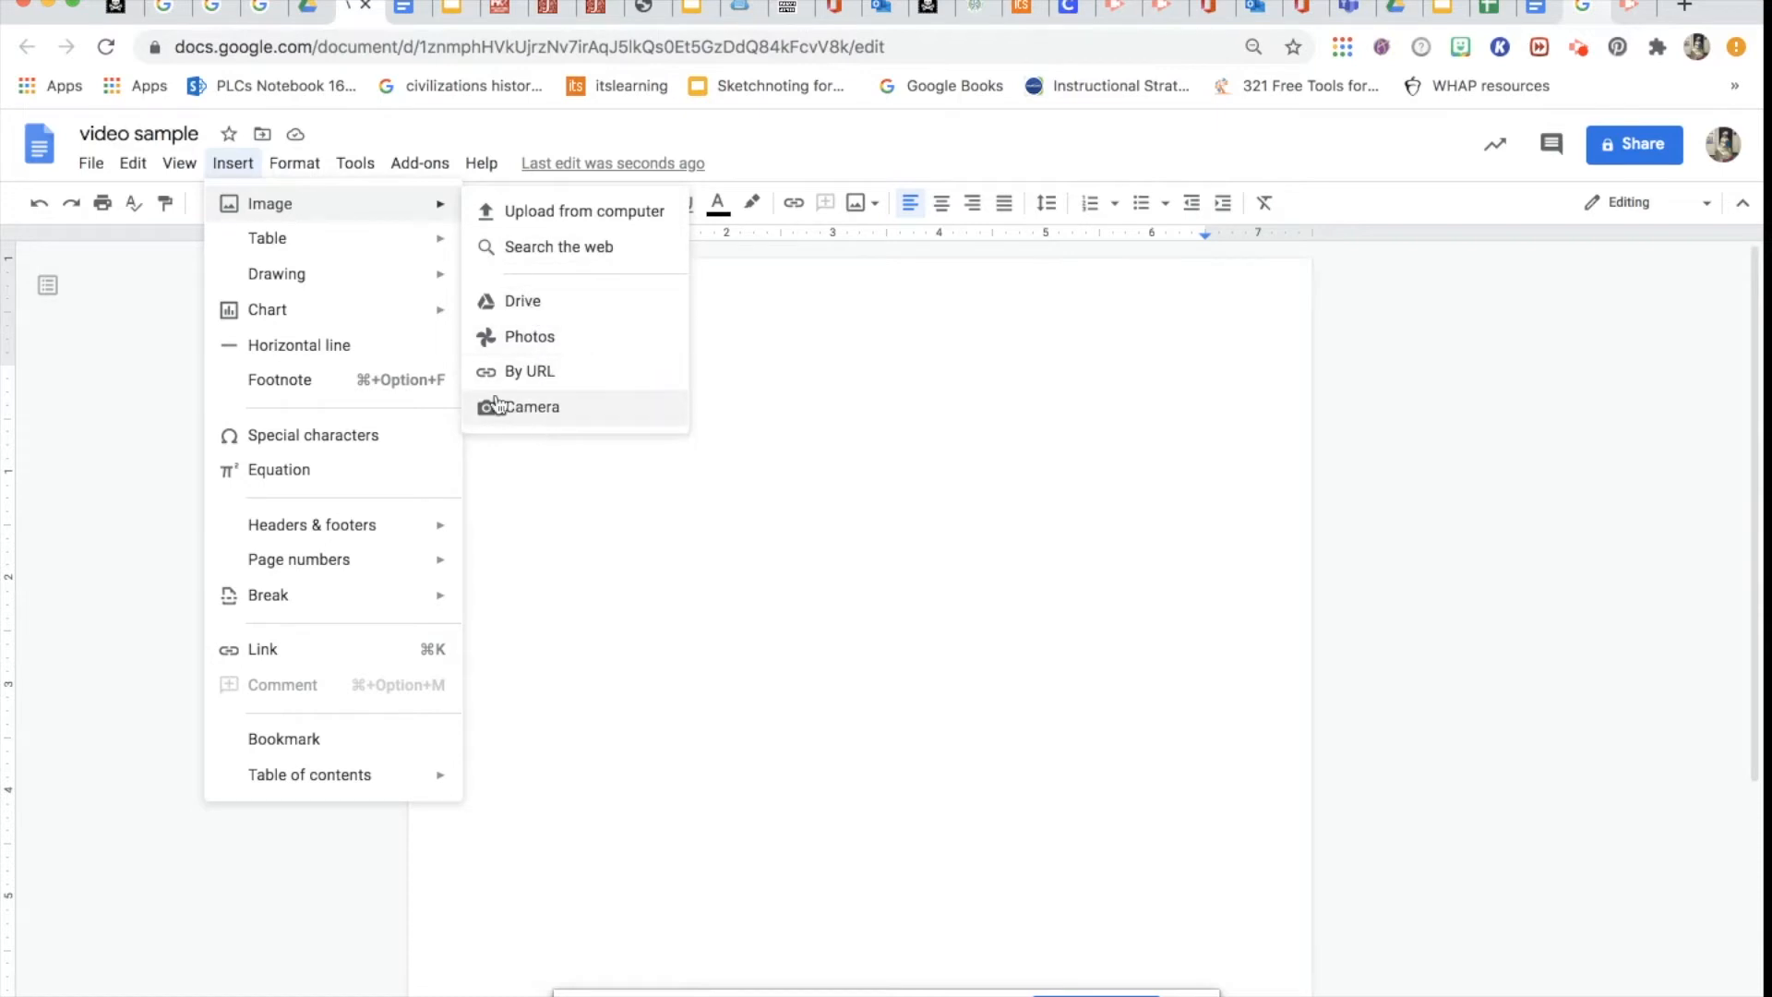
mouse_move(441, 252)
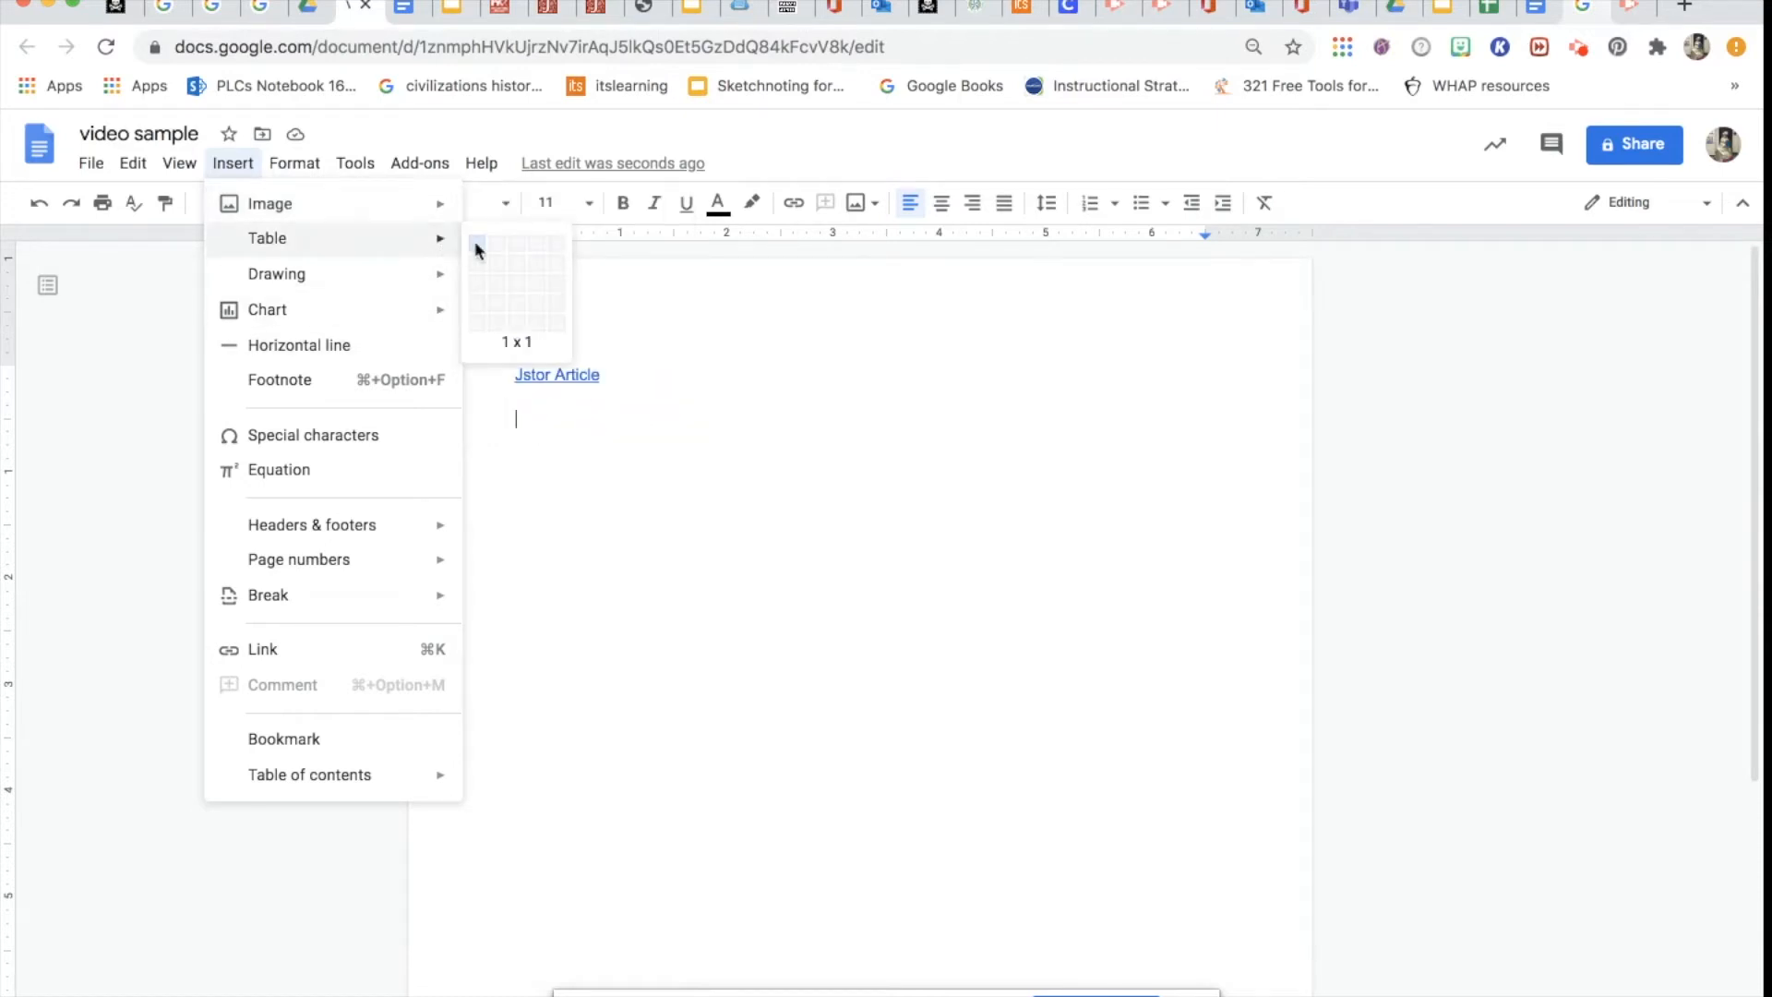
click(517, 289)
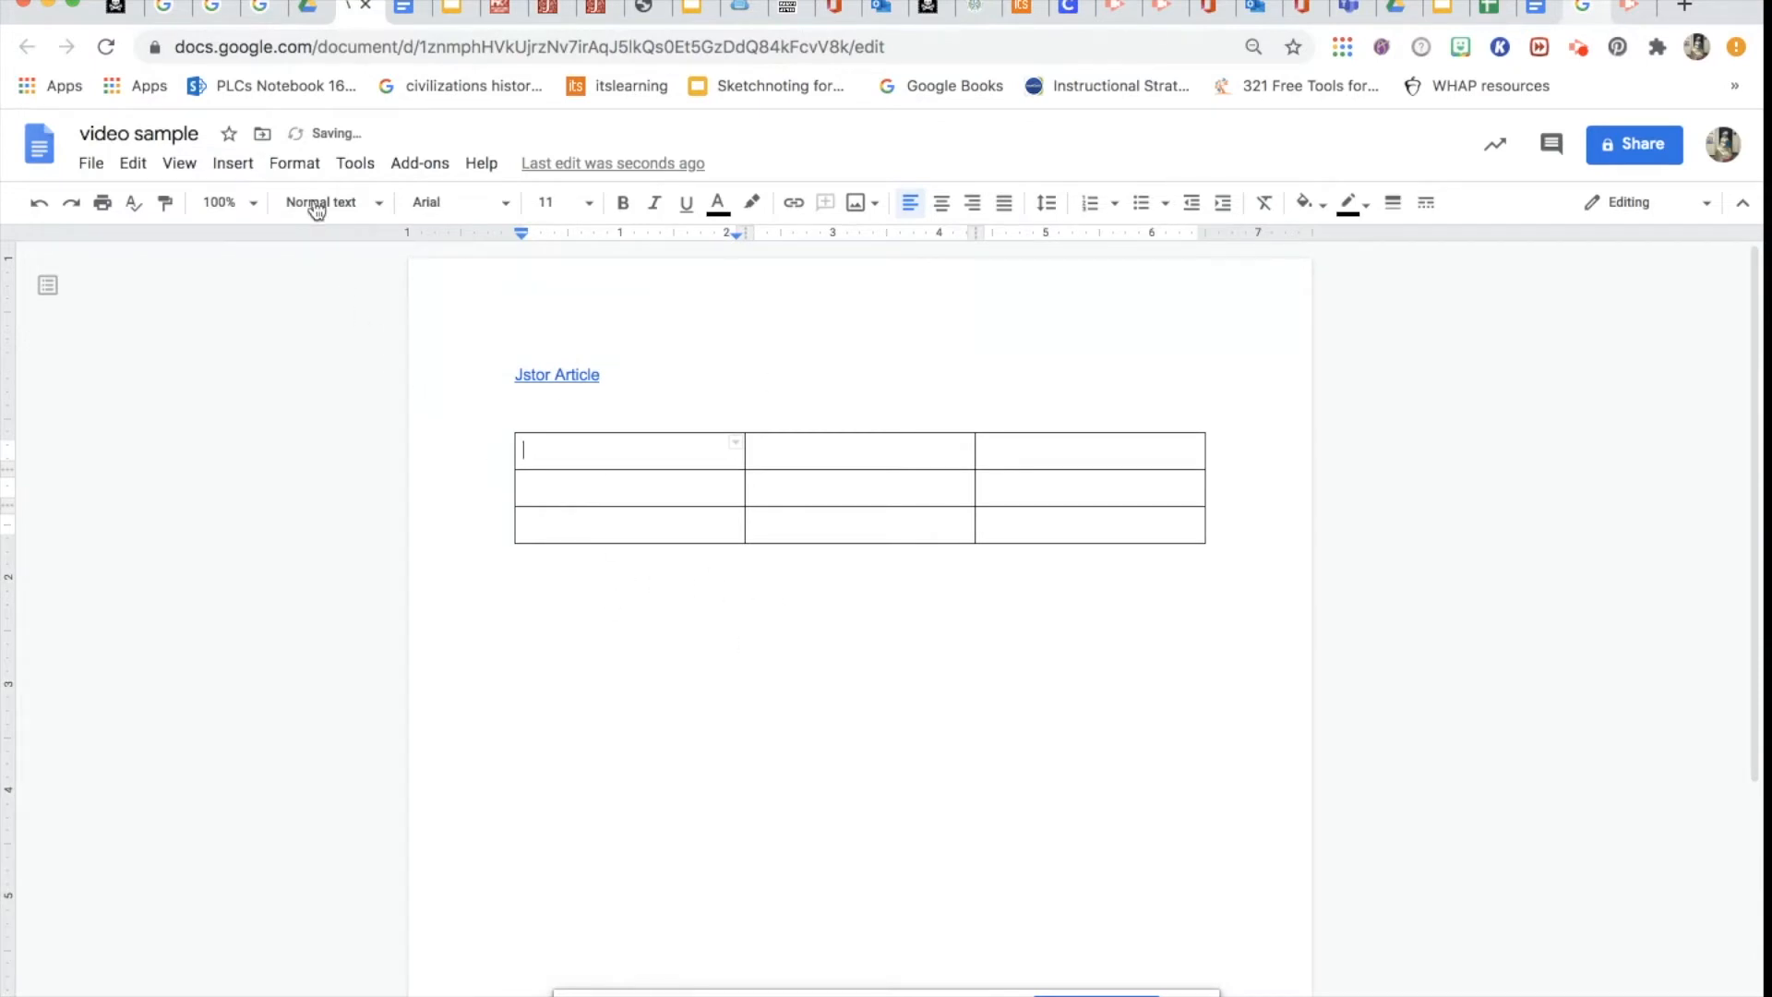
- Examine the shape, text box and image insertion options in a new drawing, and close it without adding anything
click(233, 162)
mouse_move(401, 275)
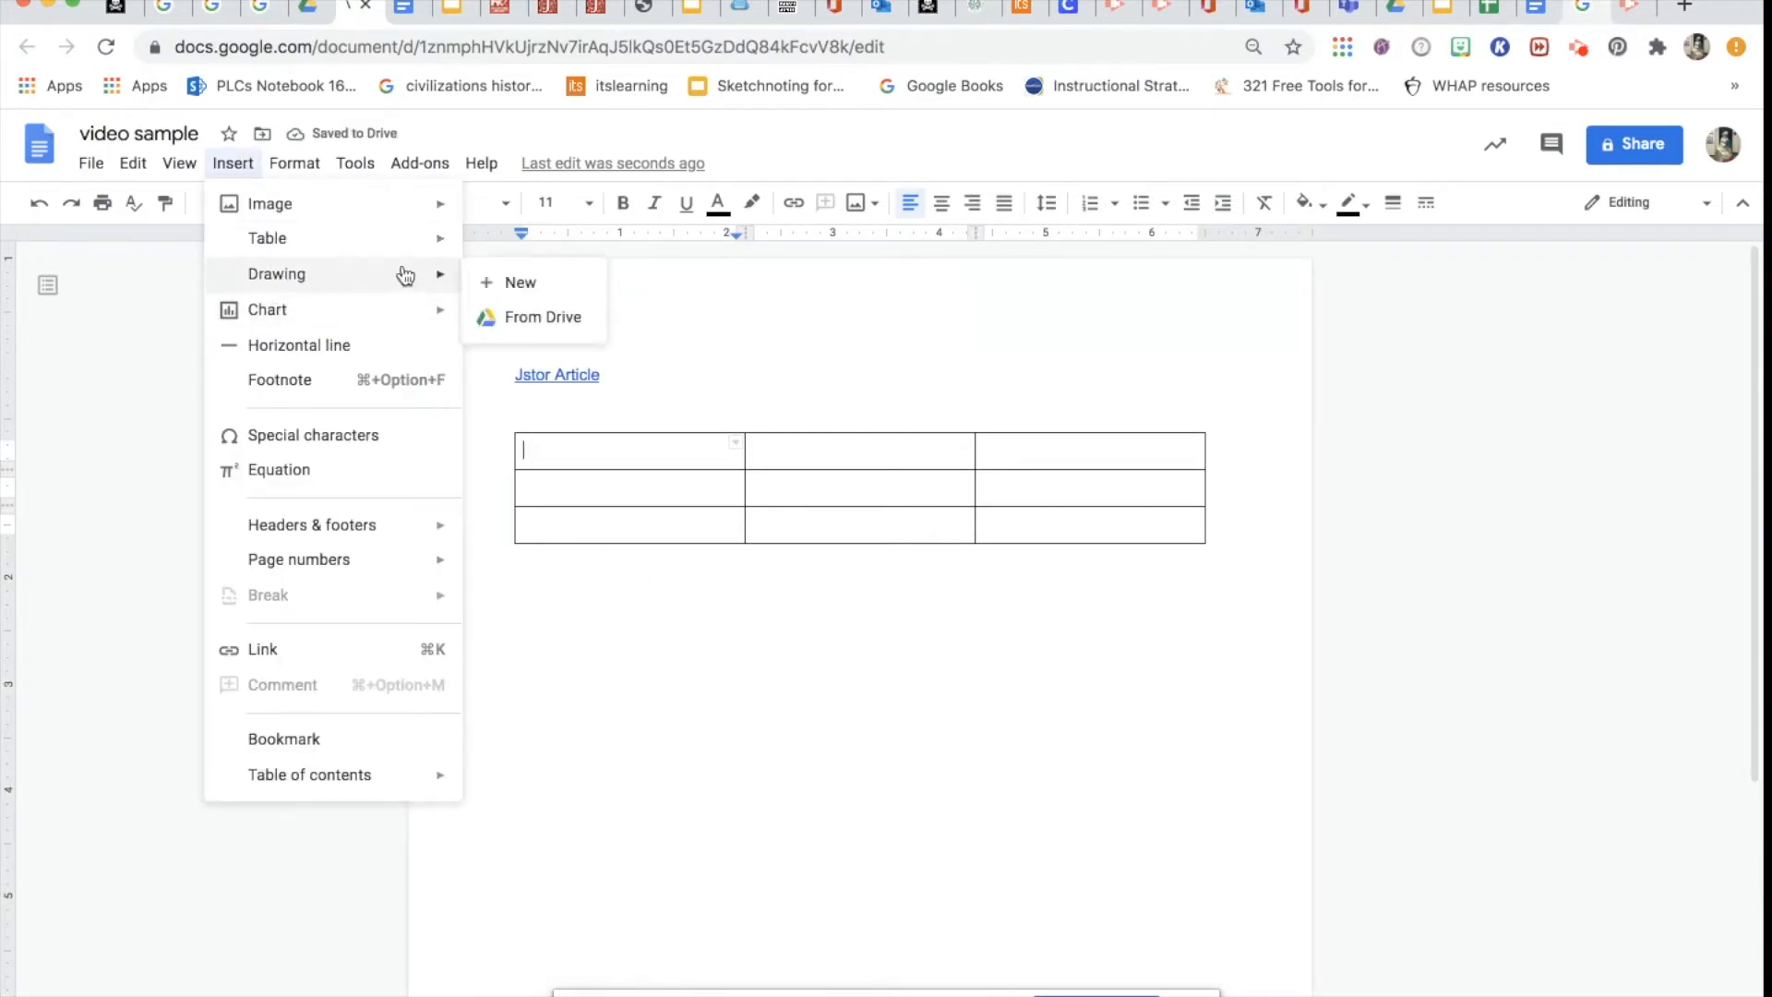
click(520, 286)
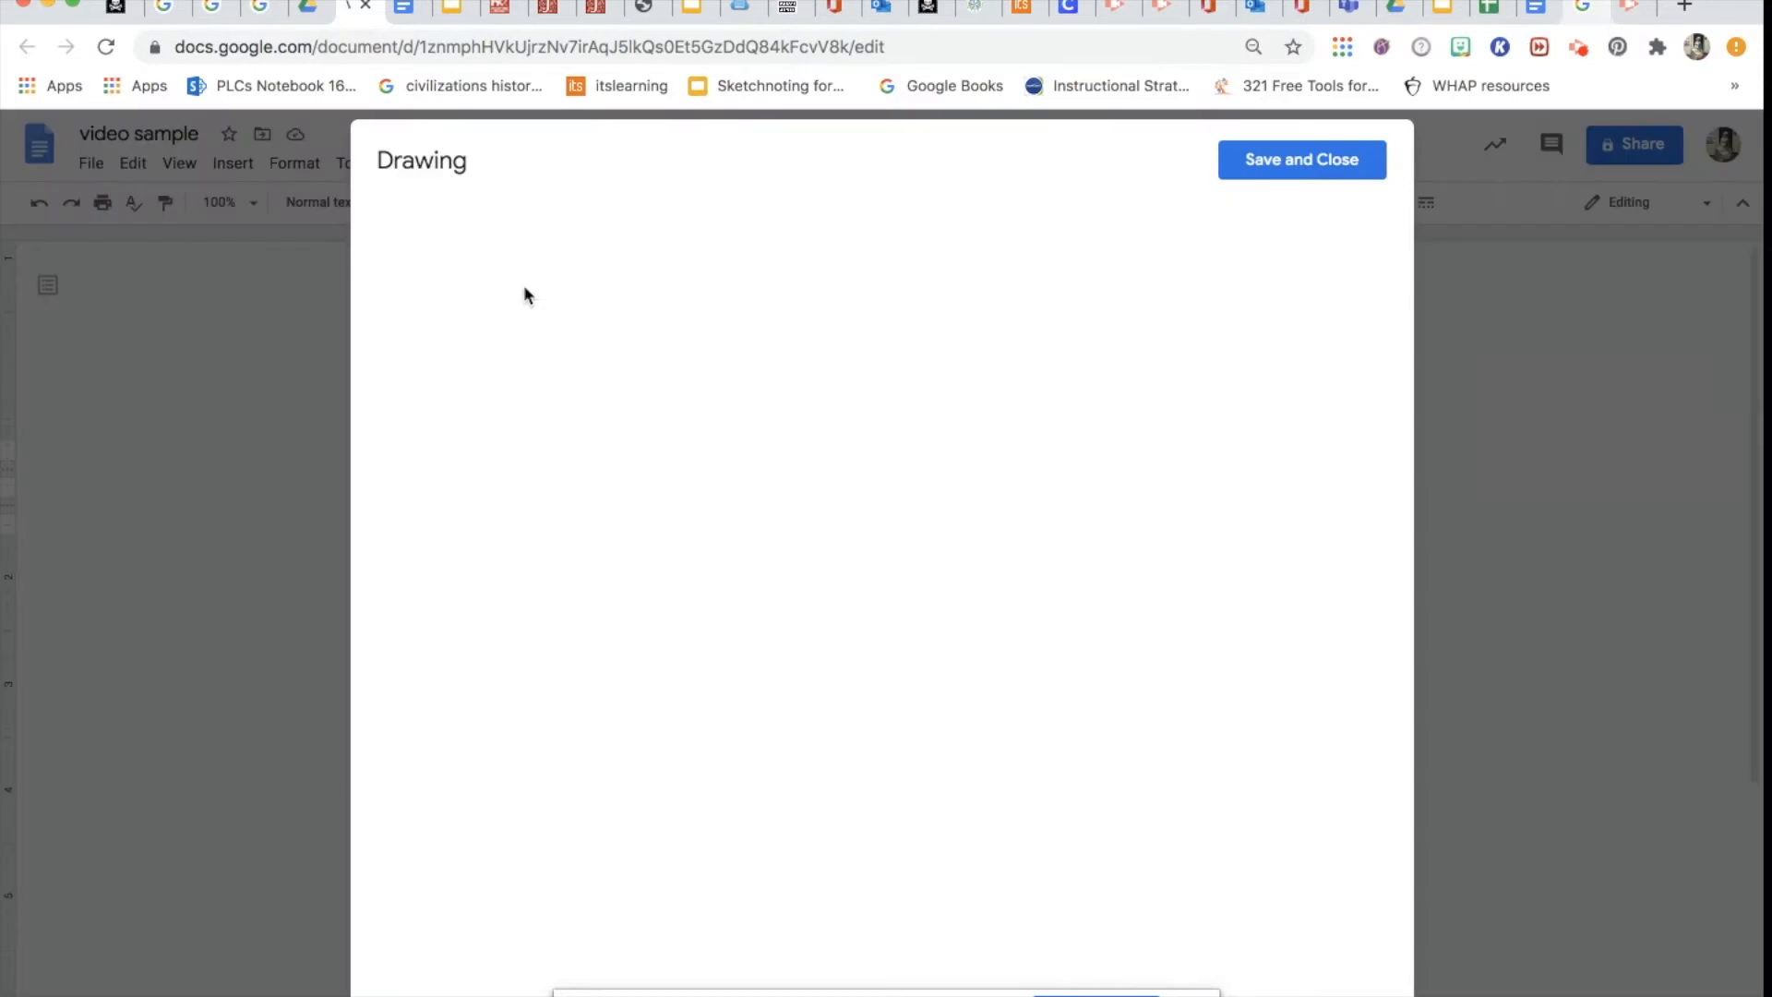
click(676, 226)
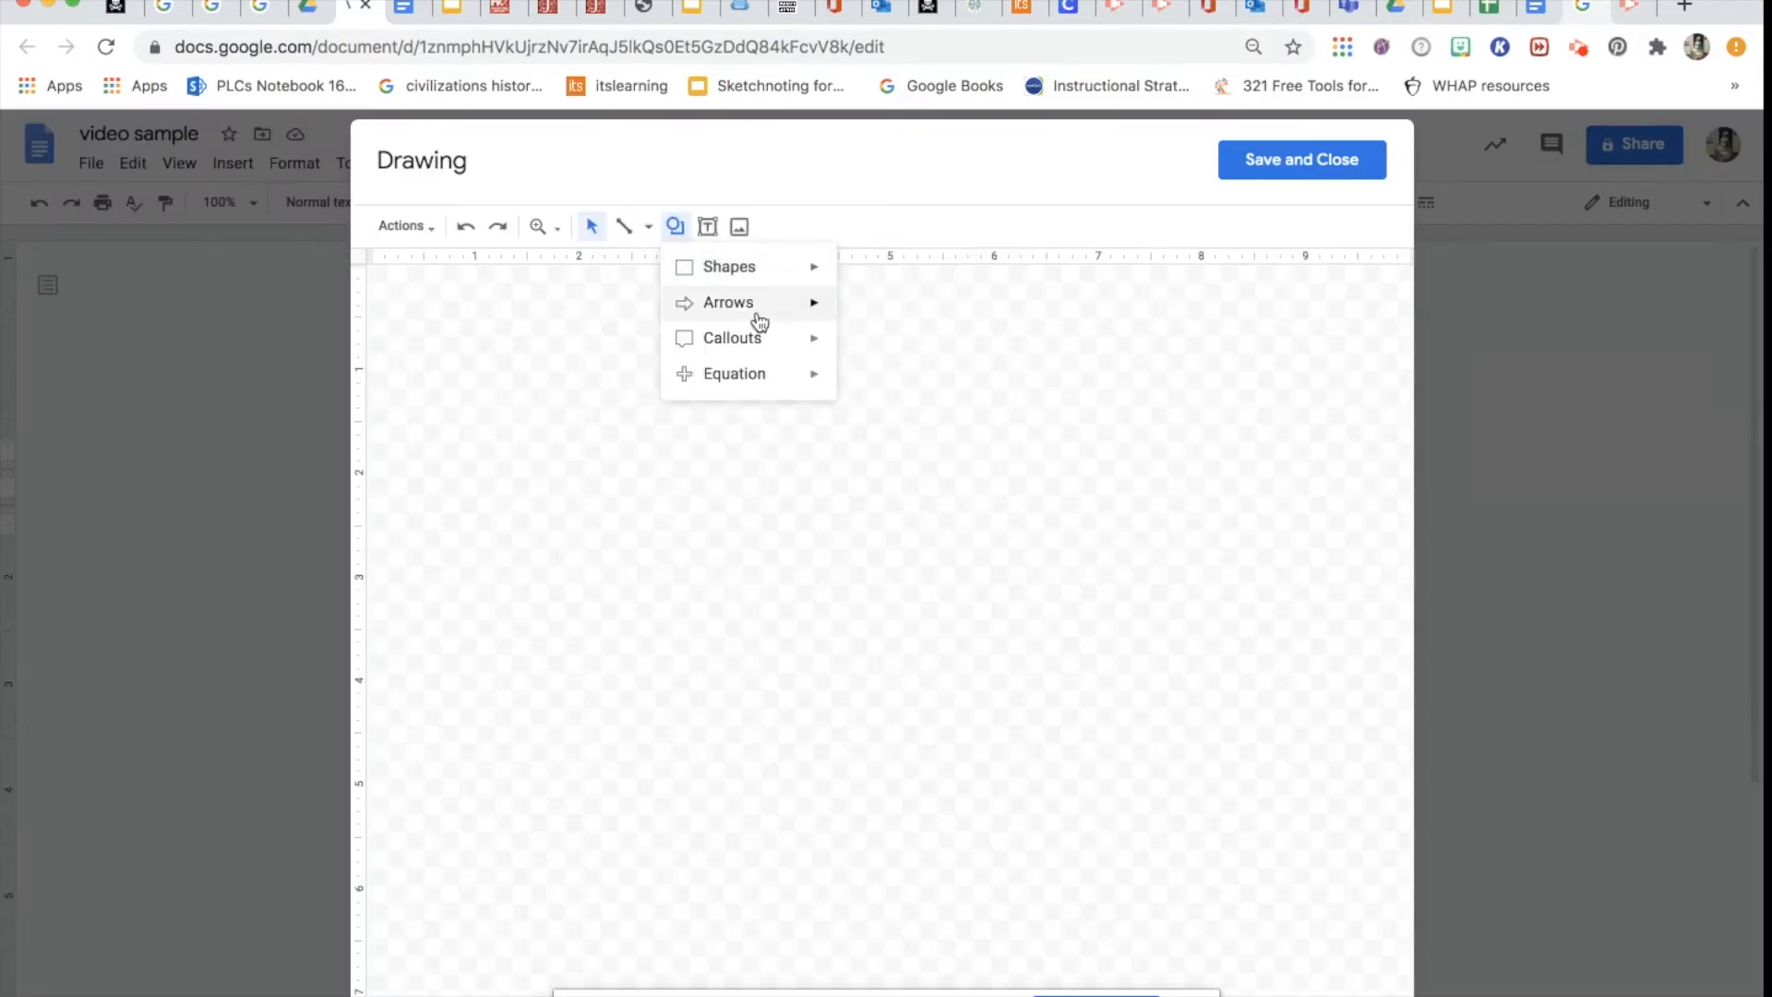
click(708, 226)
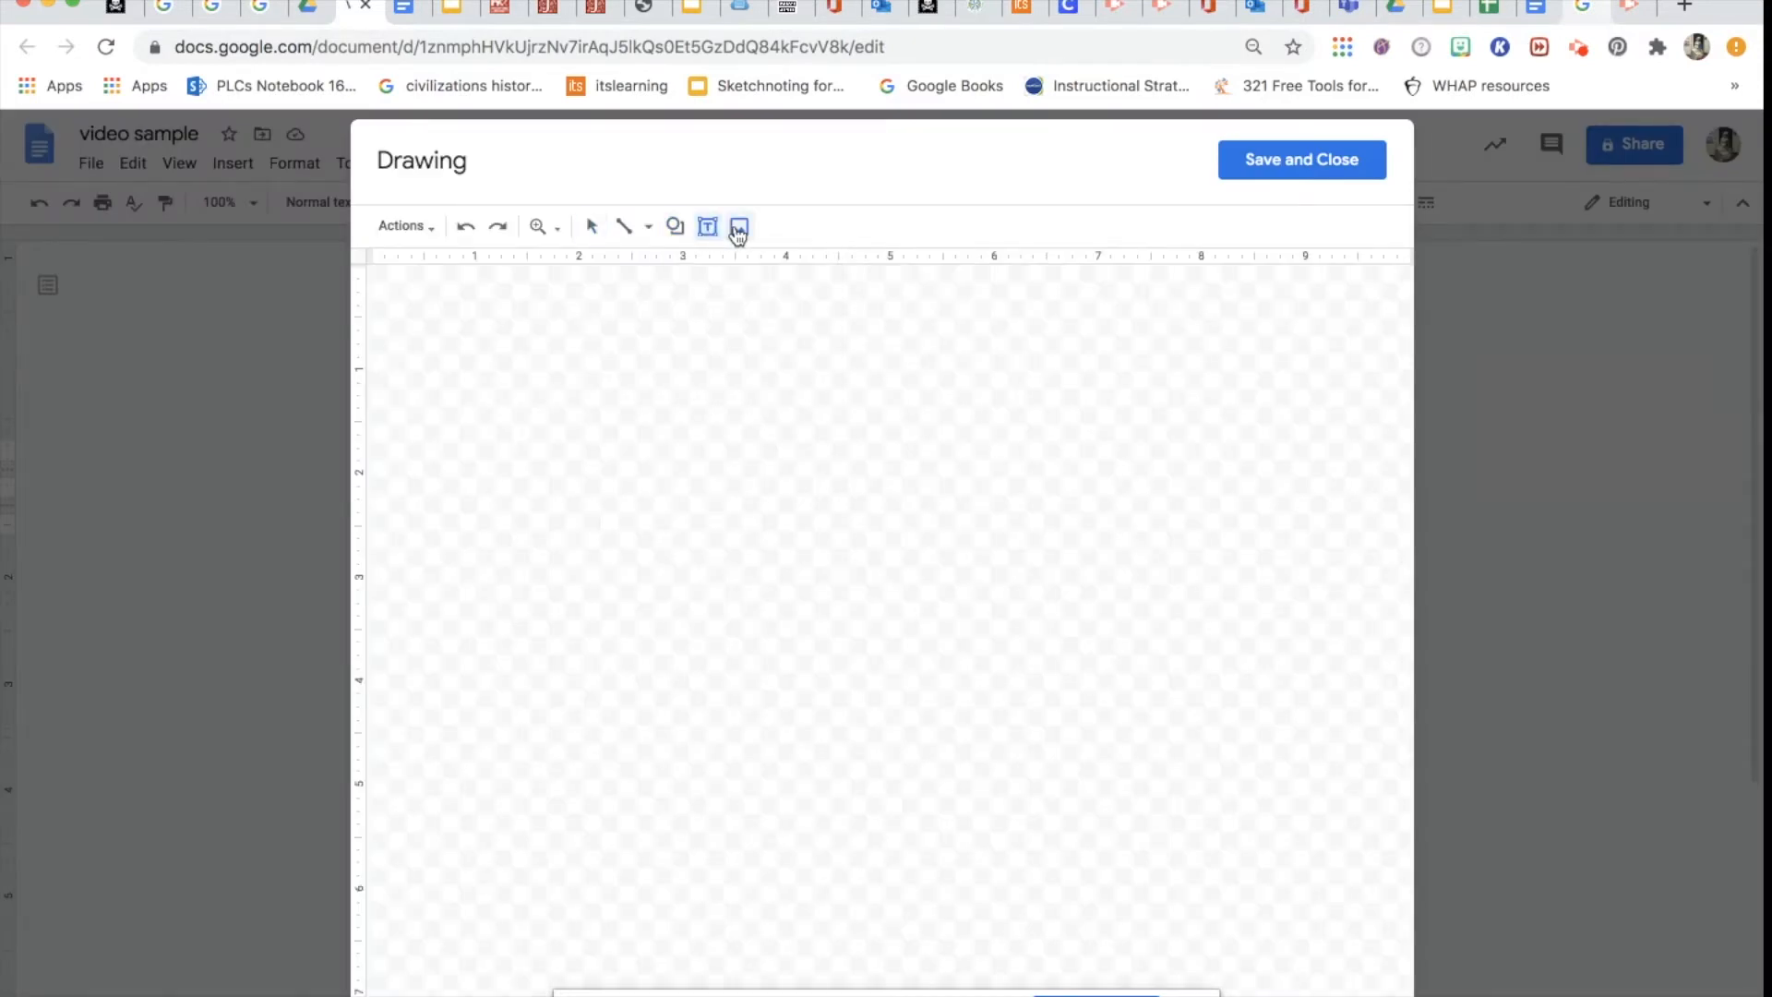
click(739, 226)
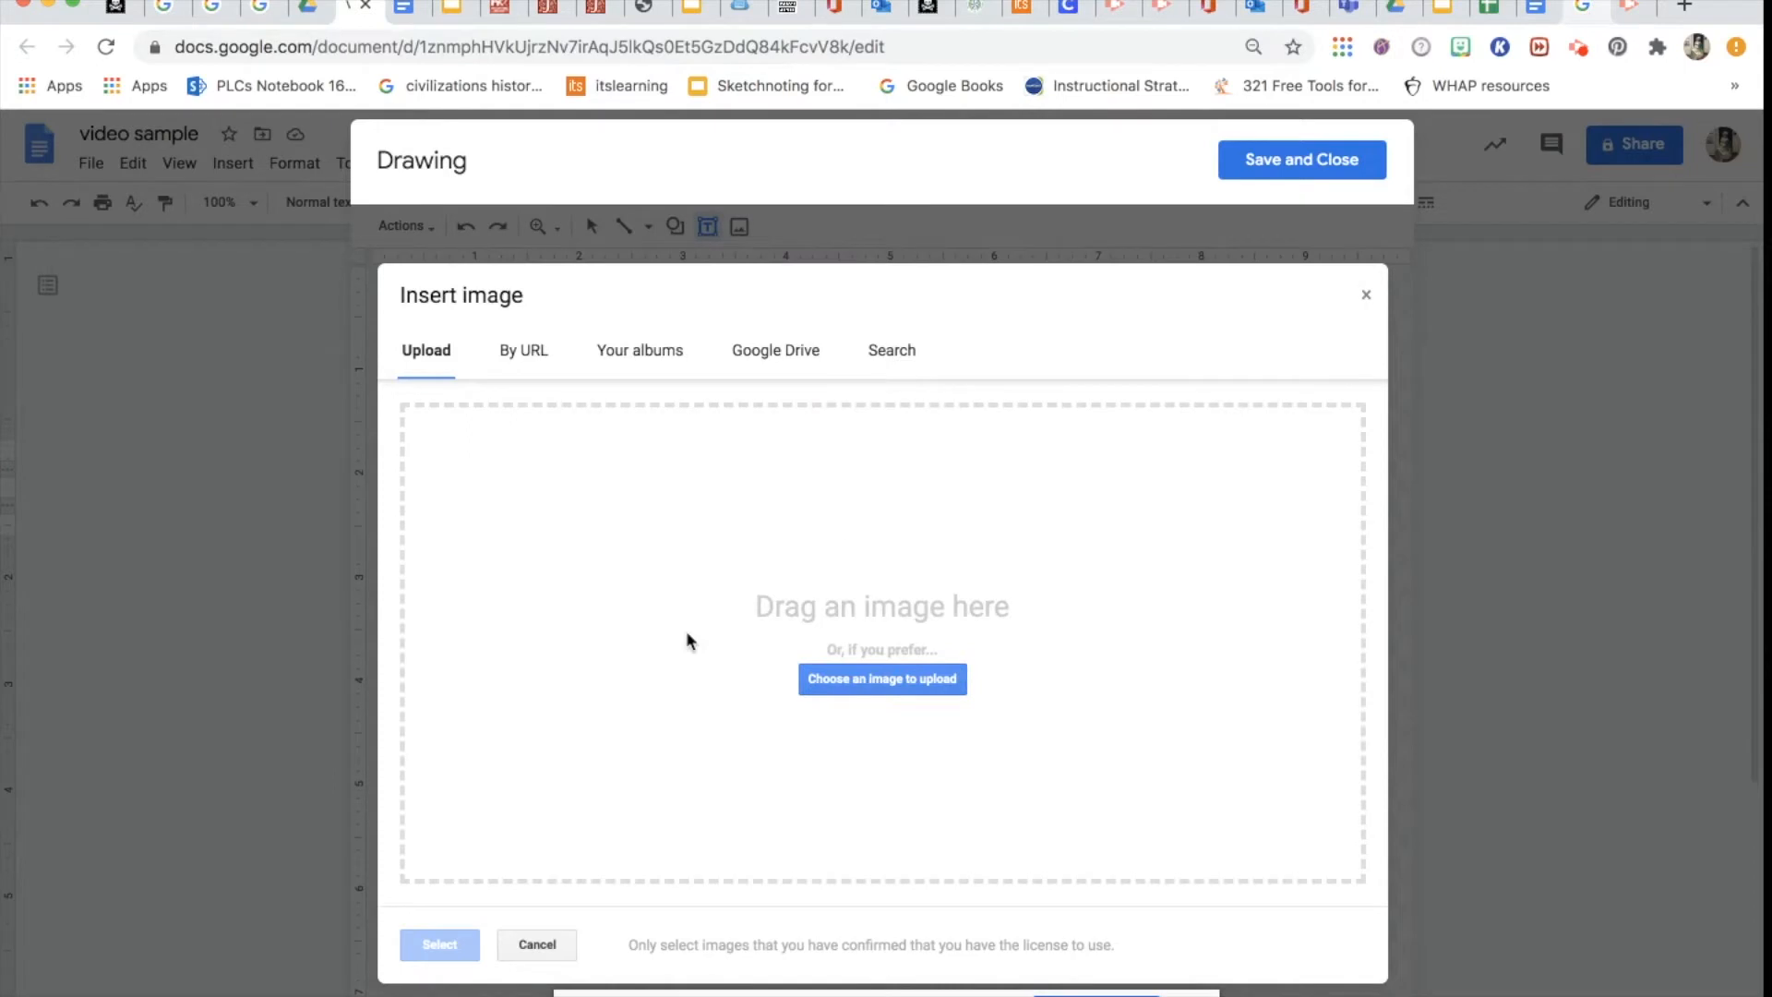
click(1366, 294)
click(1312, 169)
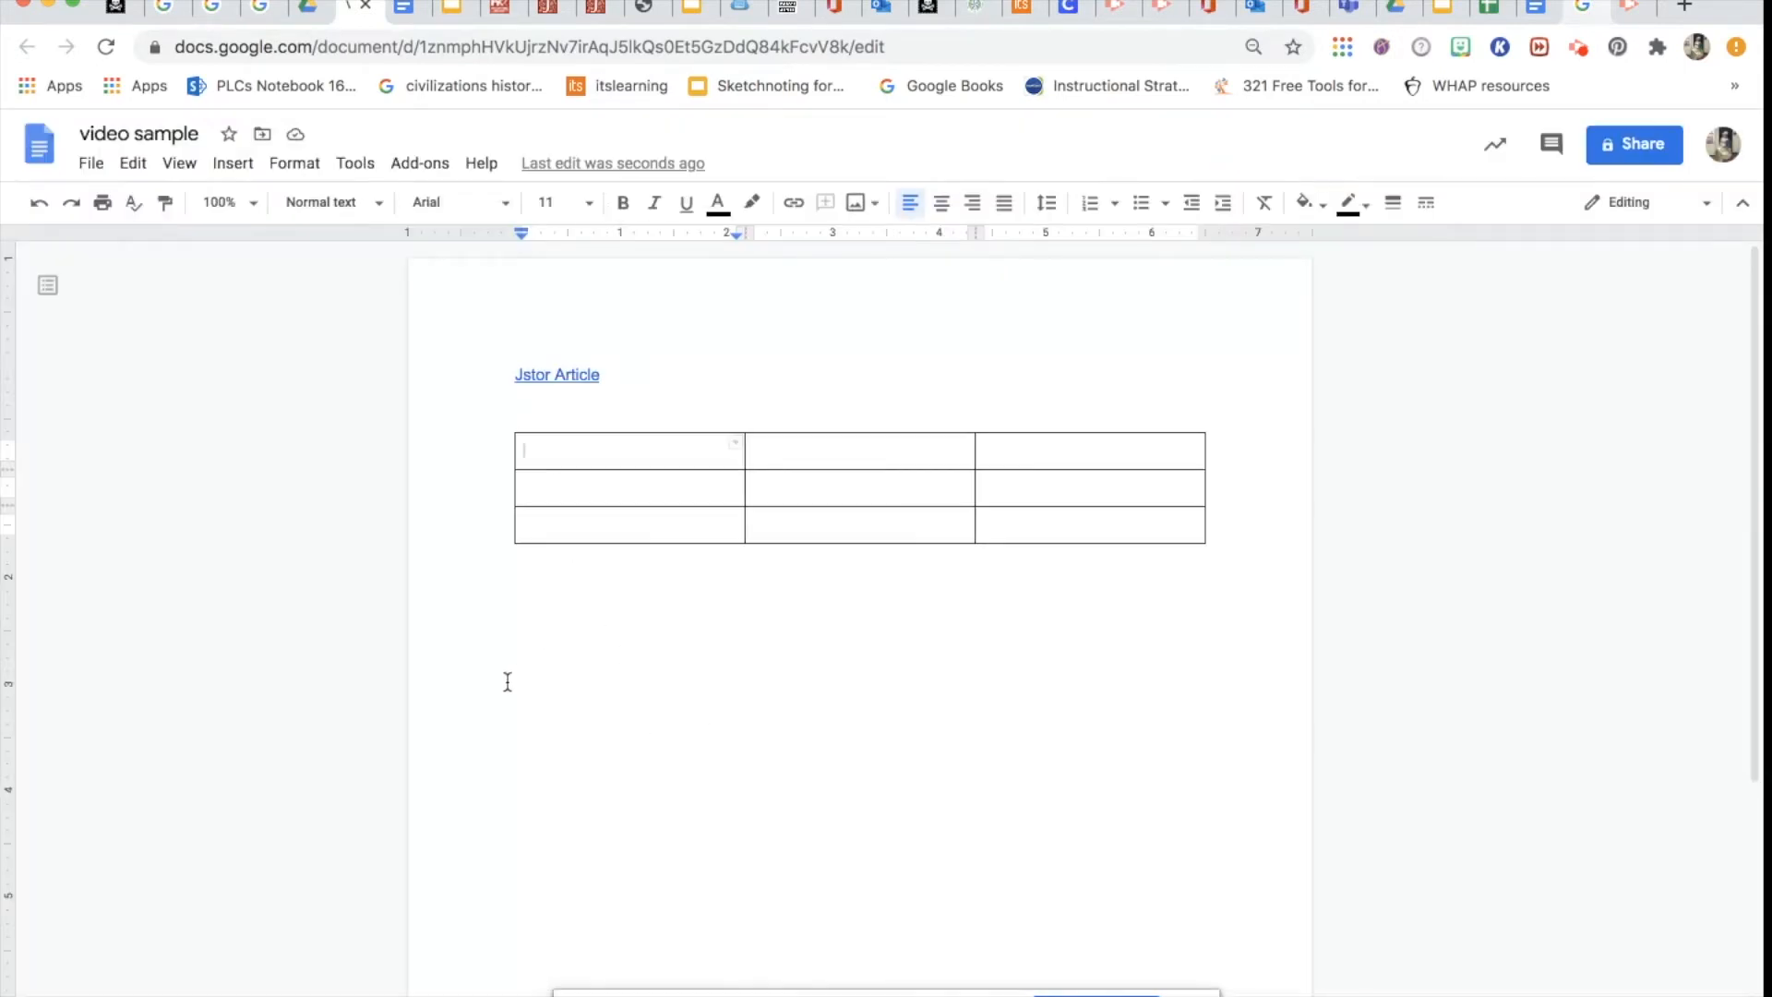
- Add a header to the document containing the author's surname
click(234, 164)
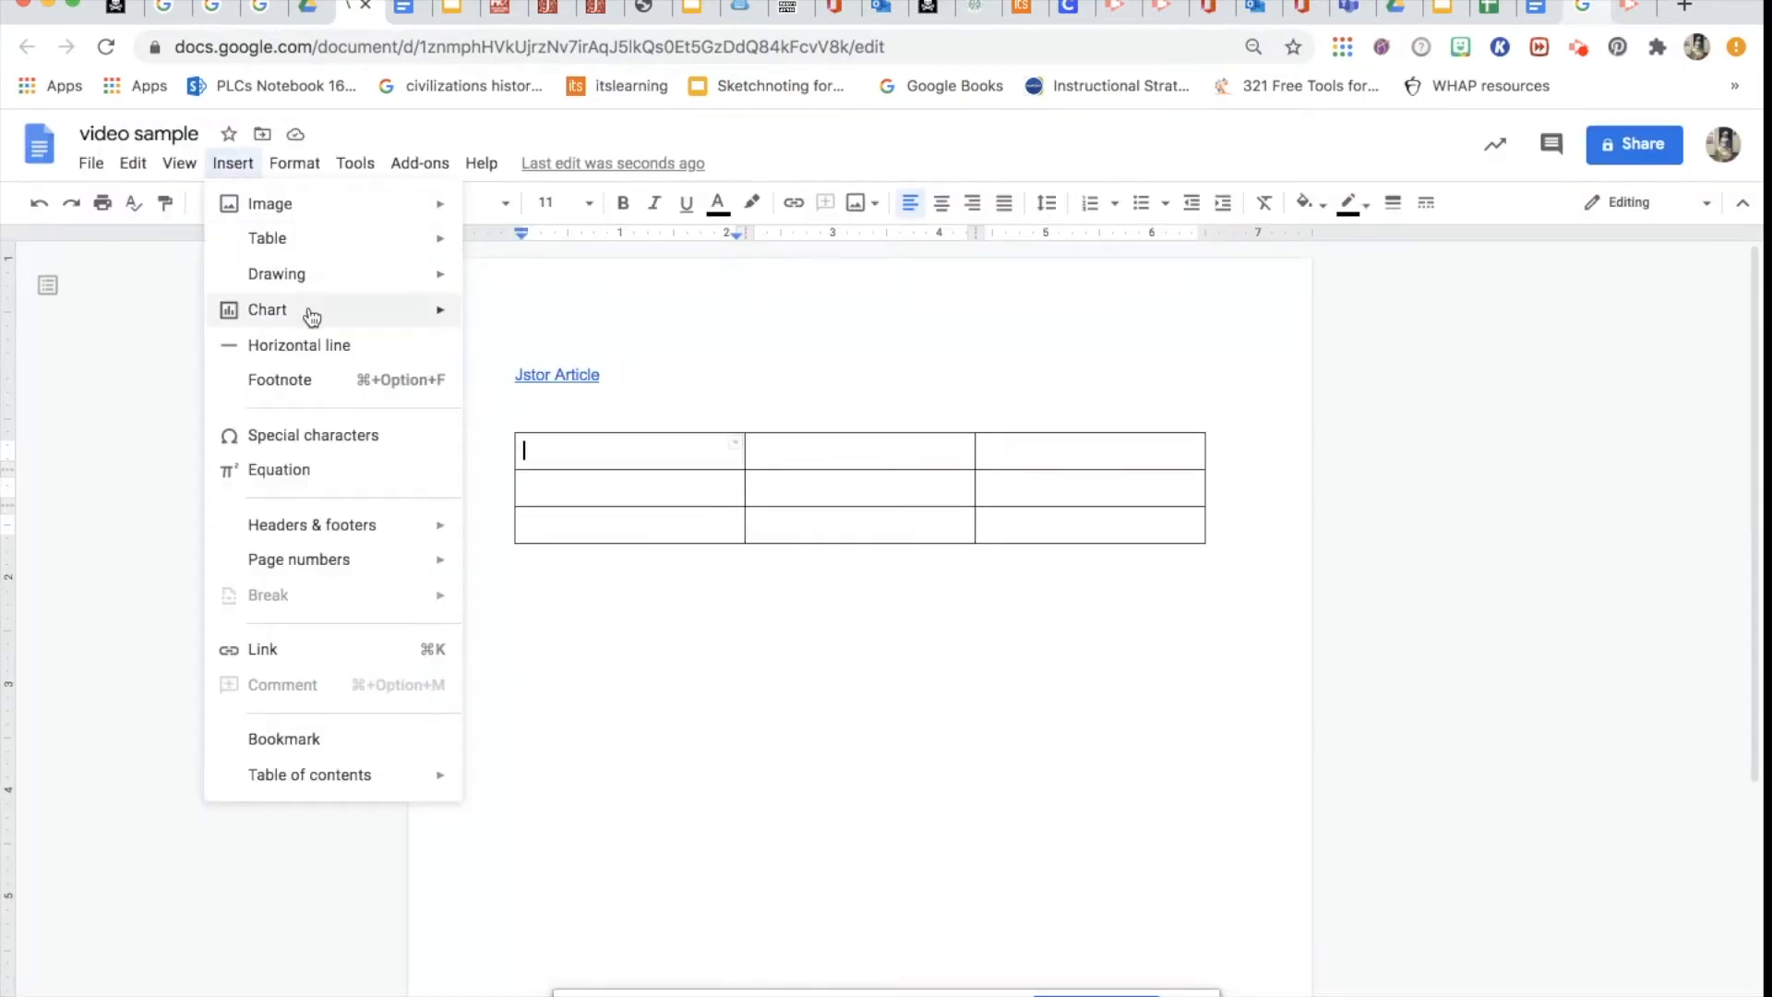
mouse_move(311, 316)
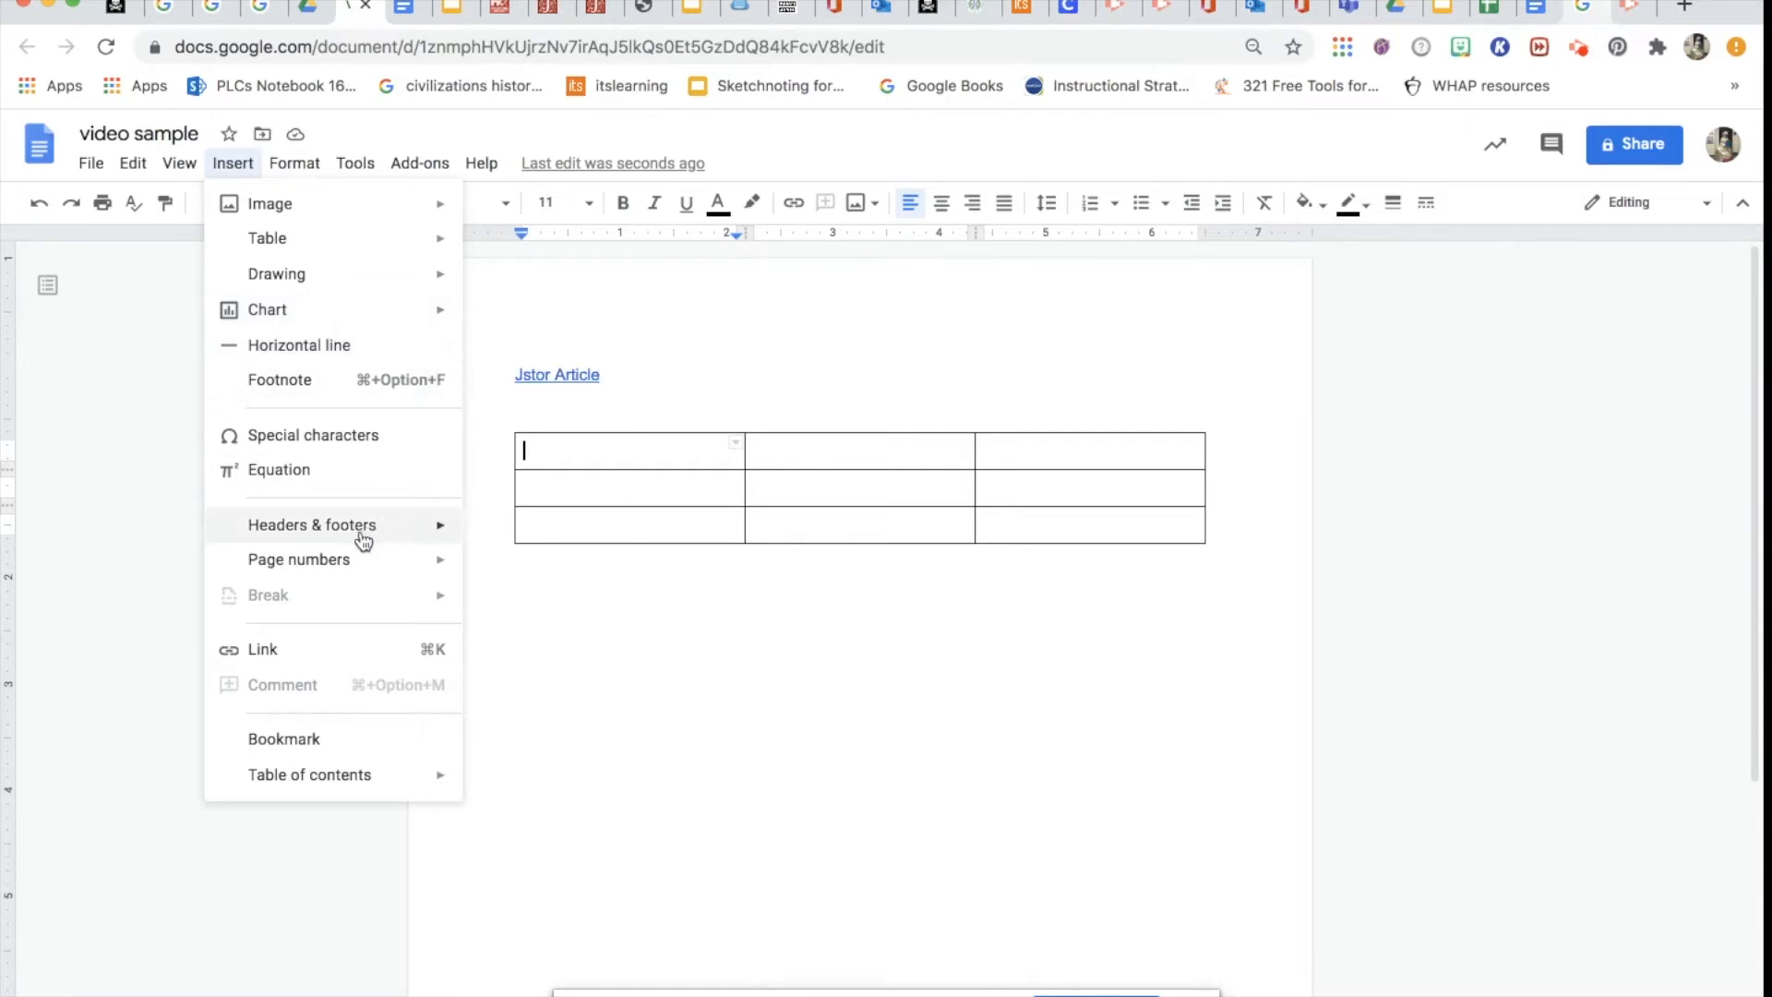
mouse_move(363, 541)
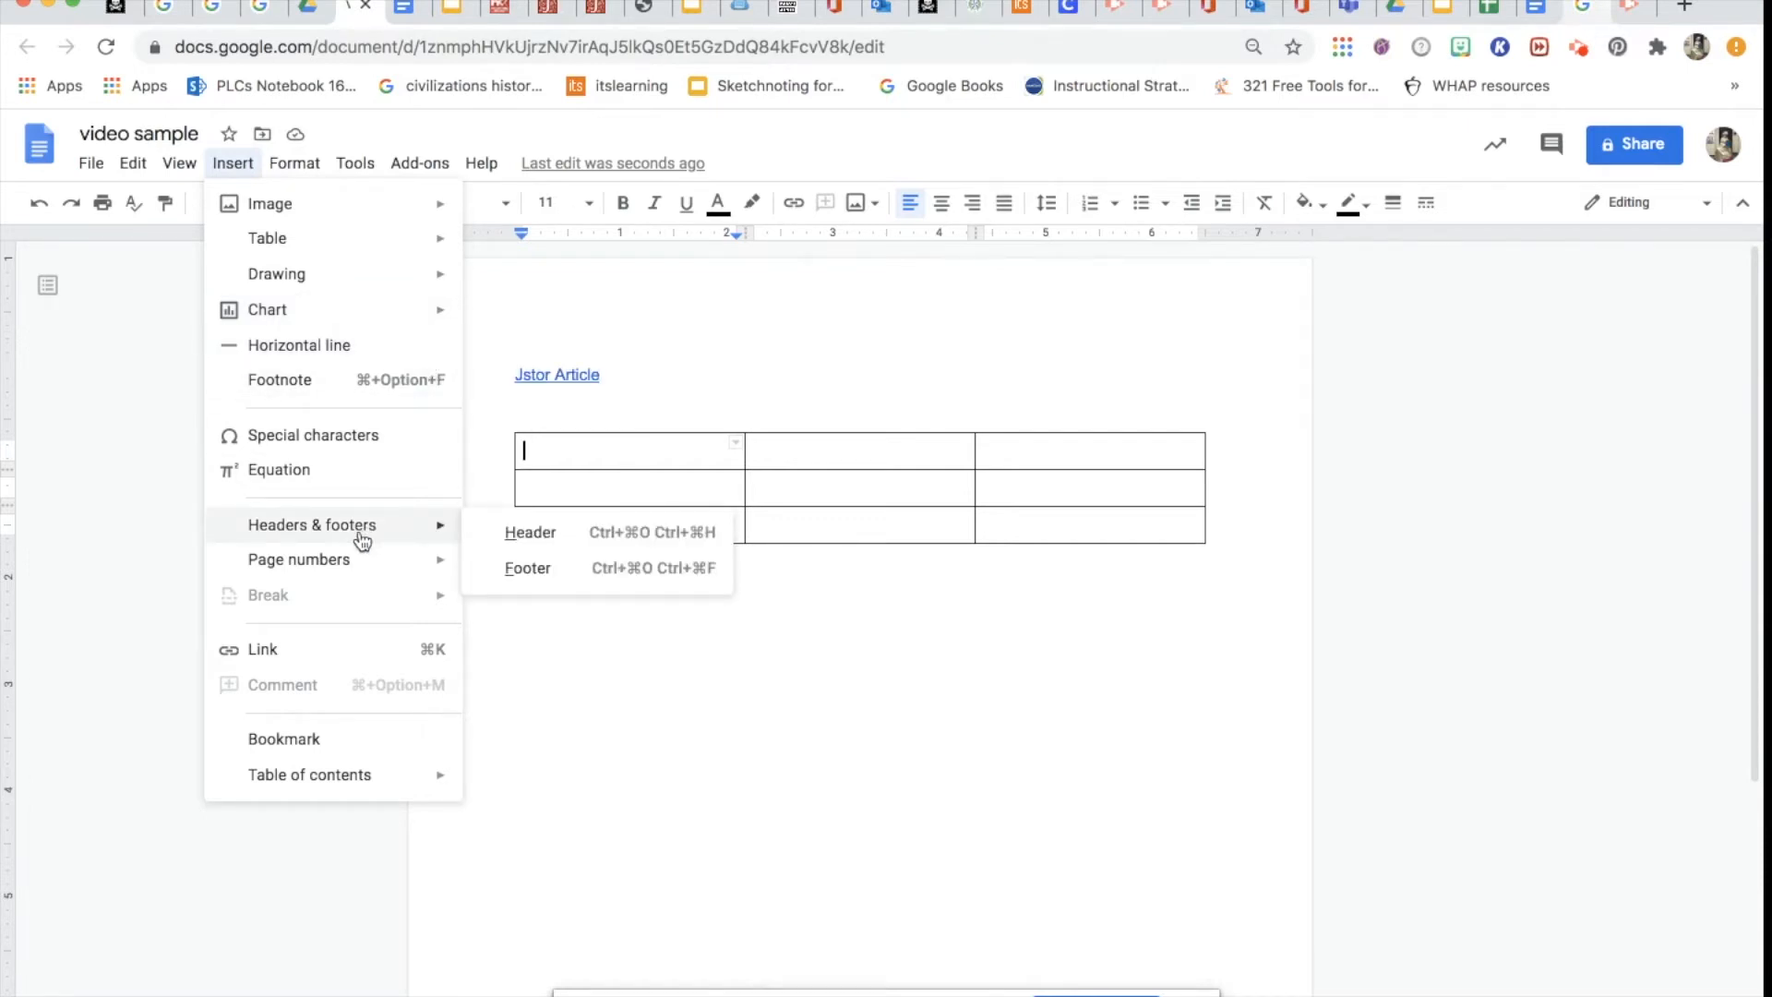
click(525, 535)
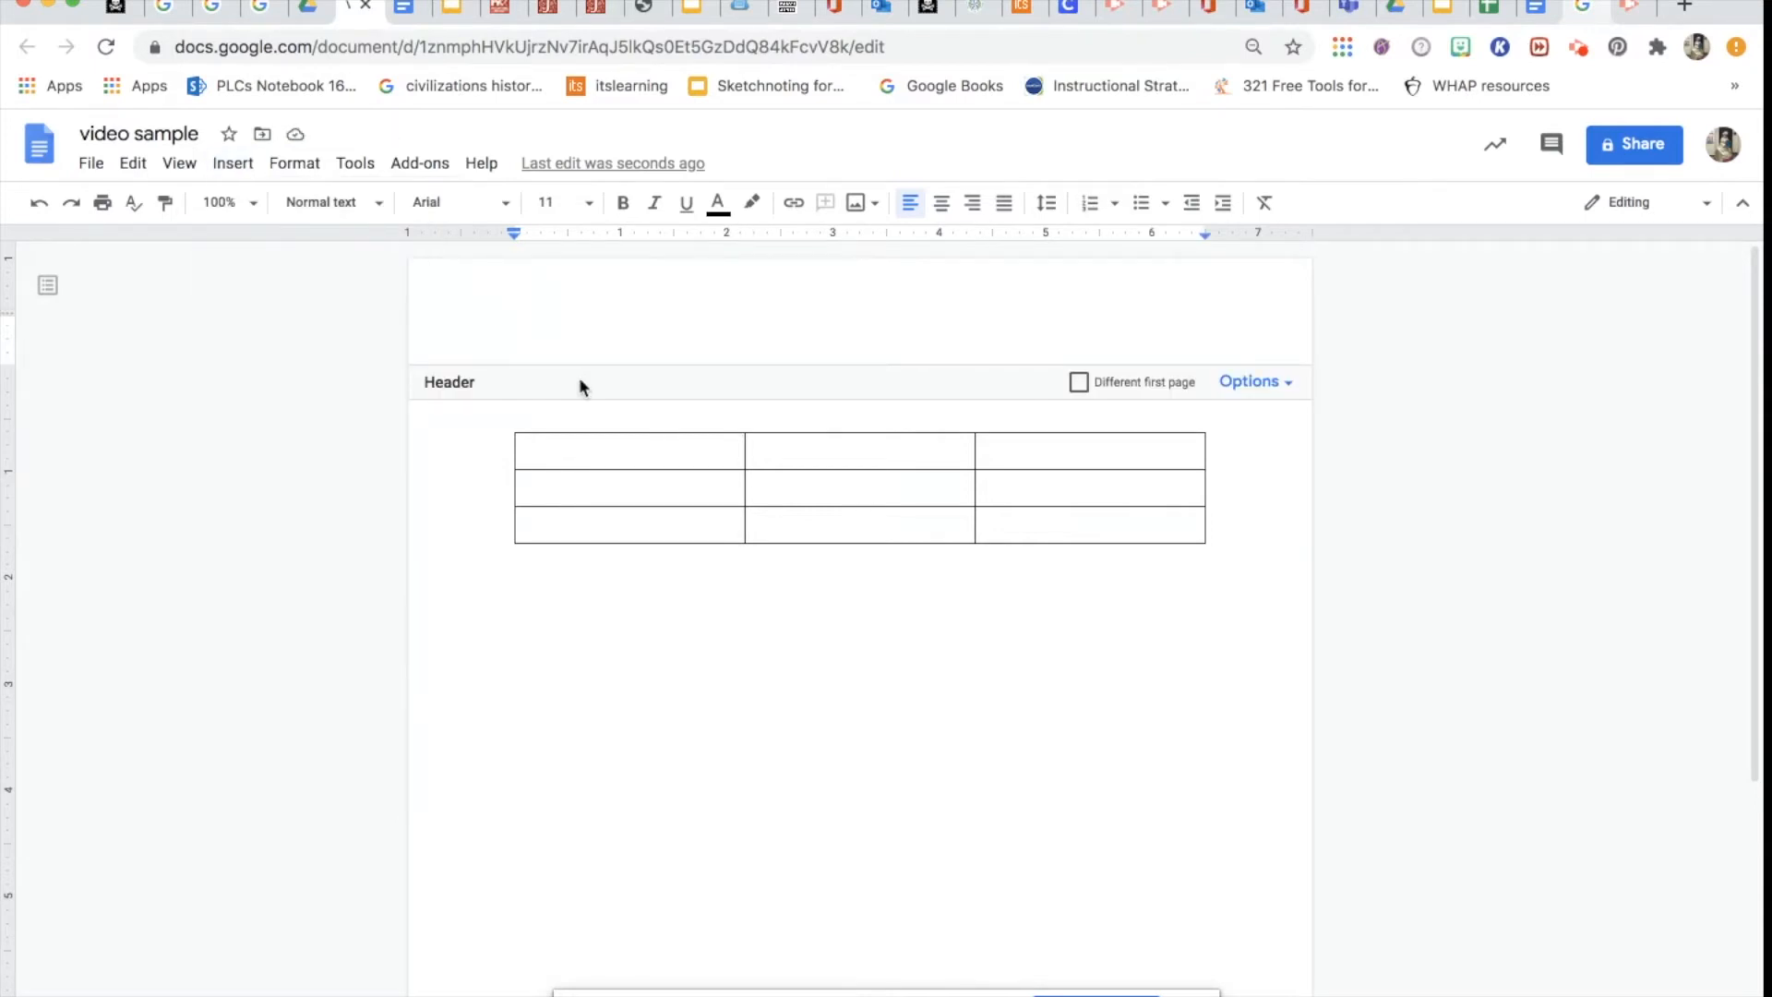
text(Ziegler)
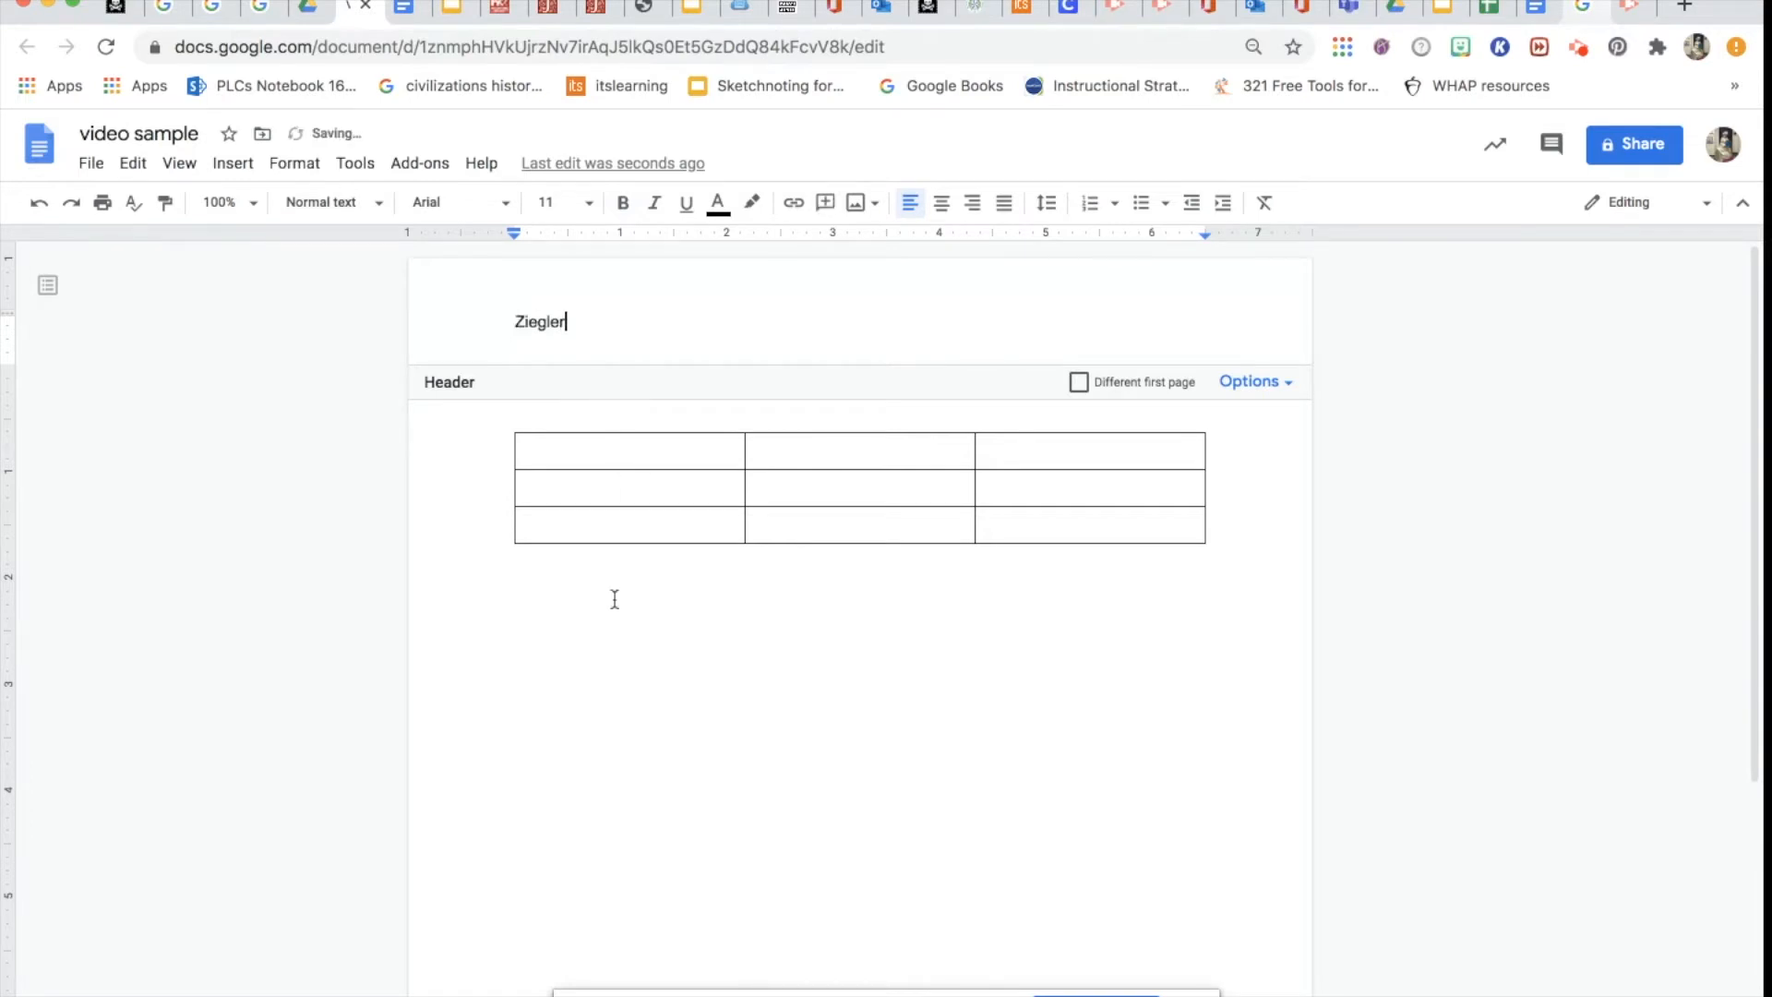
- Add blank lines below the table until the document continues onto a second page, and check the header there
click(614, 599)
scroll(613, 598, down, 2)
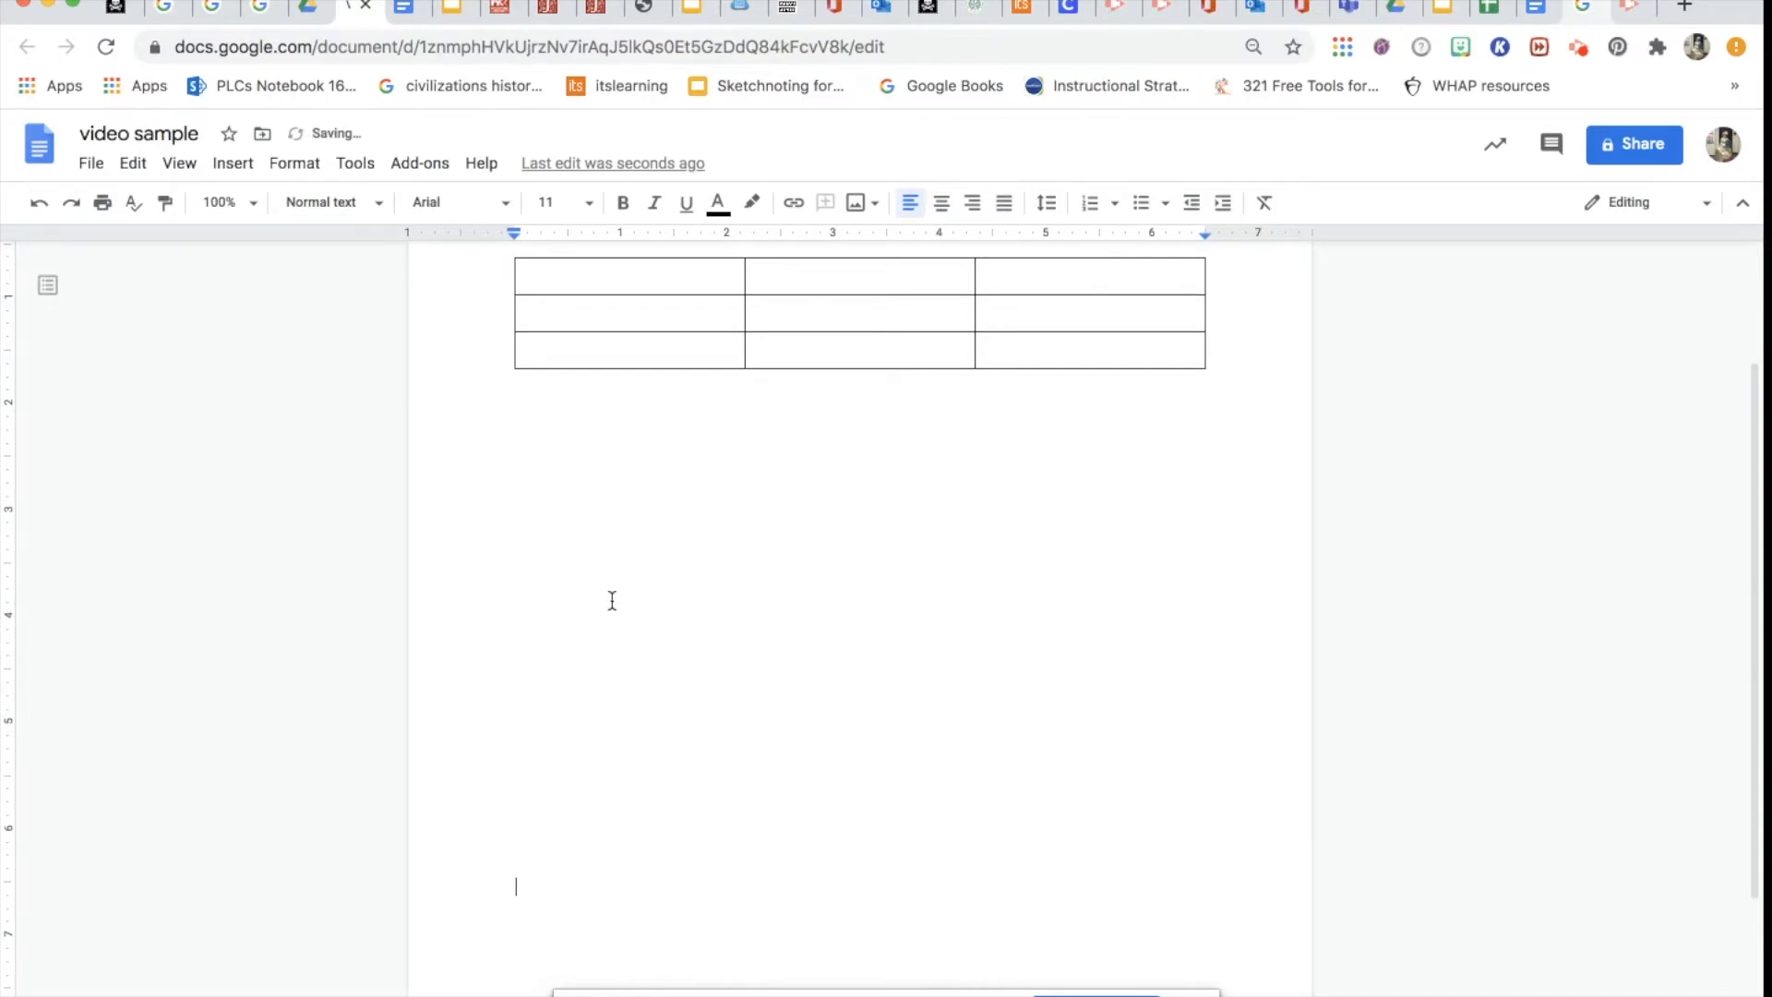
scroll(612, 600, down, 4)
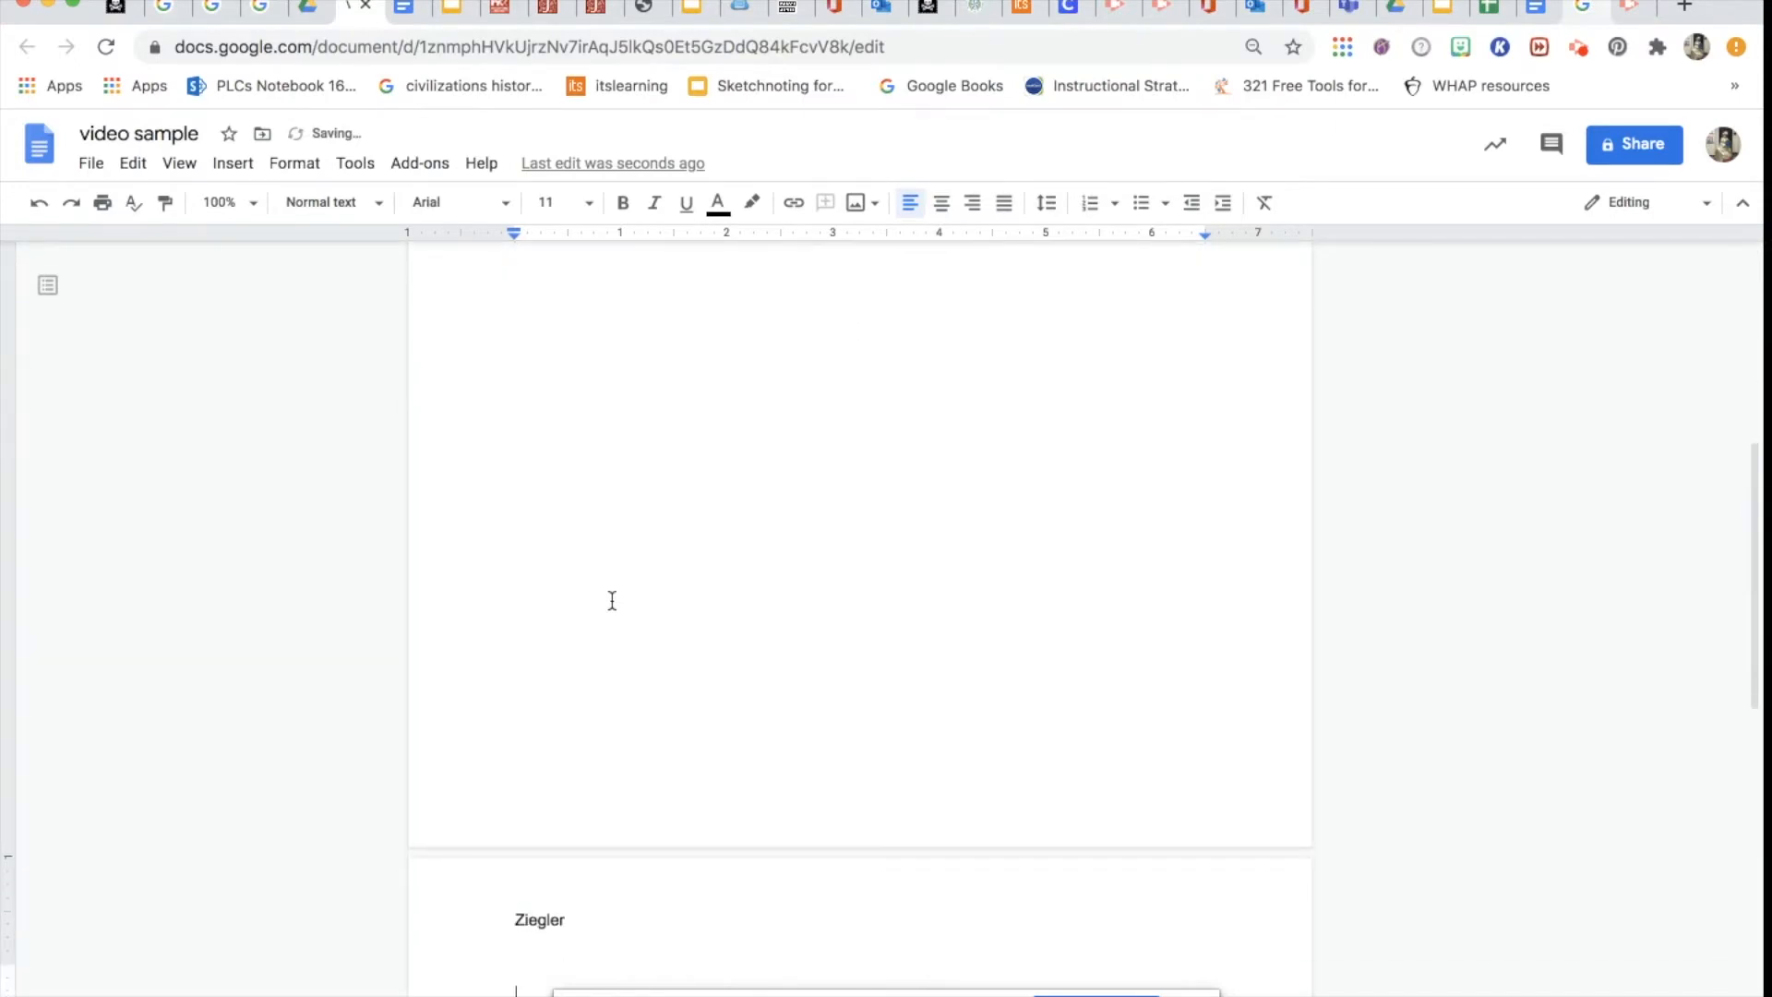
scroll(612, 600, down, 5)
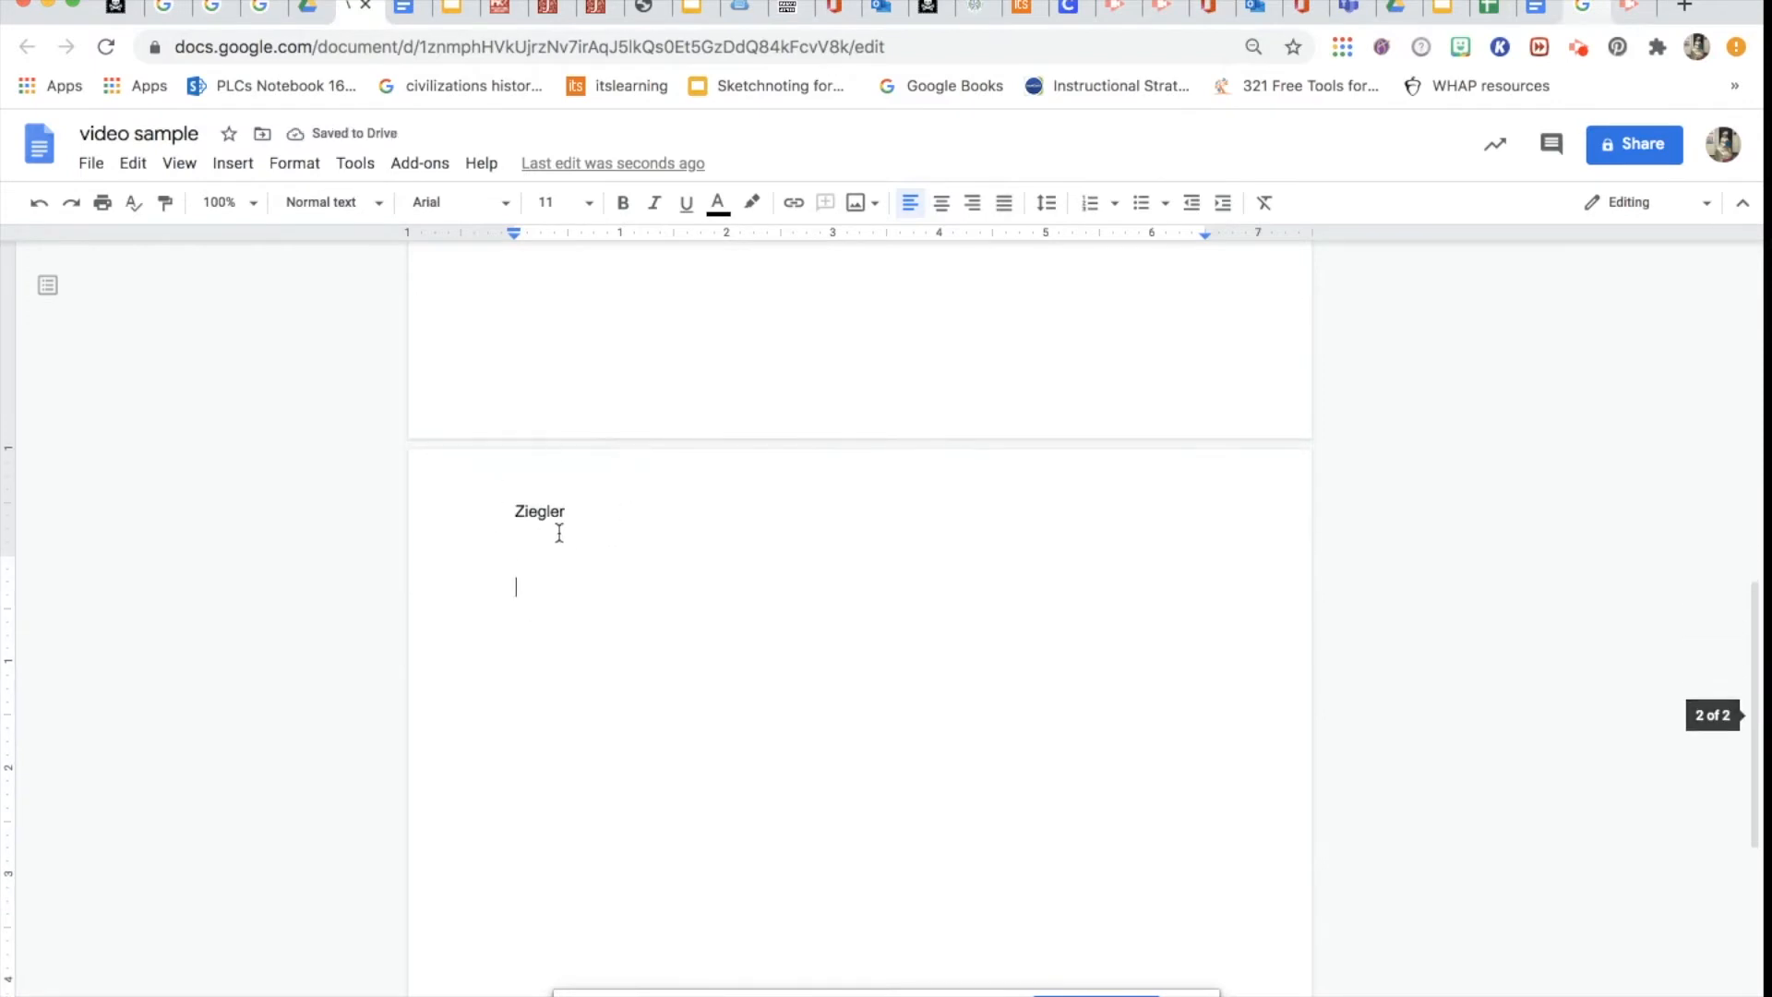
- Look through the header and footer options, the second page's footer area, and the line spacing and bullets and numbering options
click(233, 162)
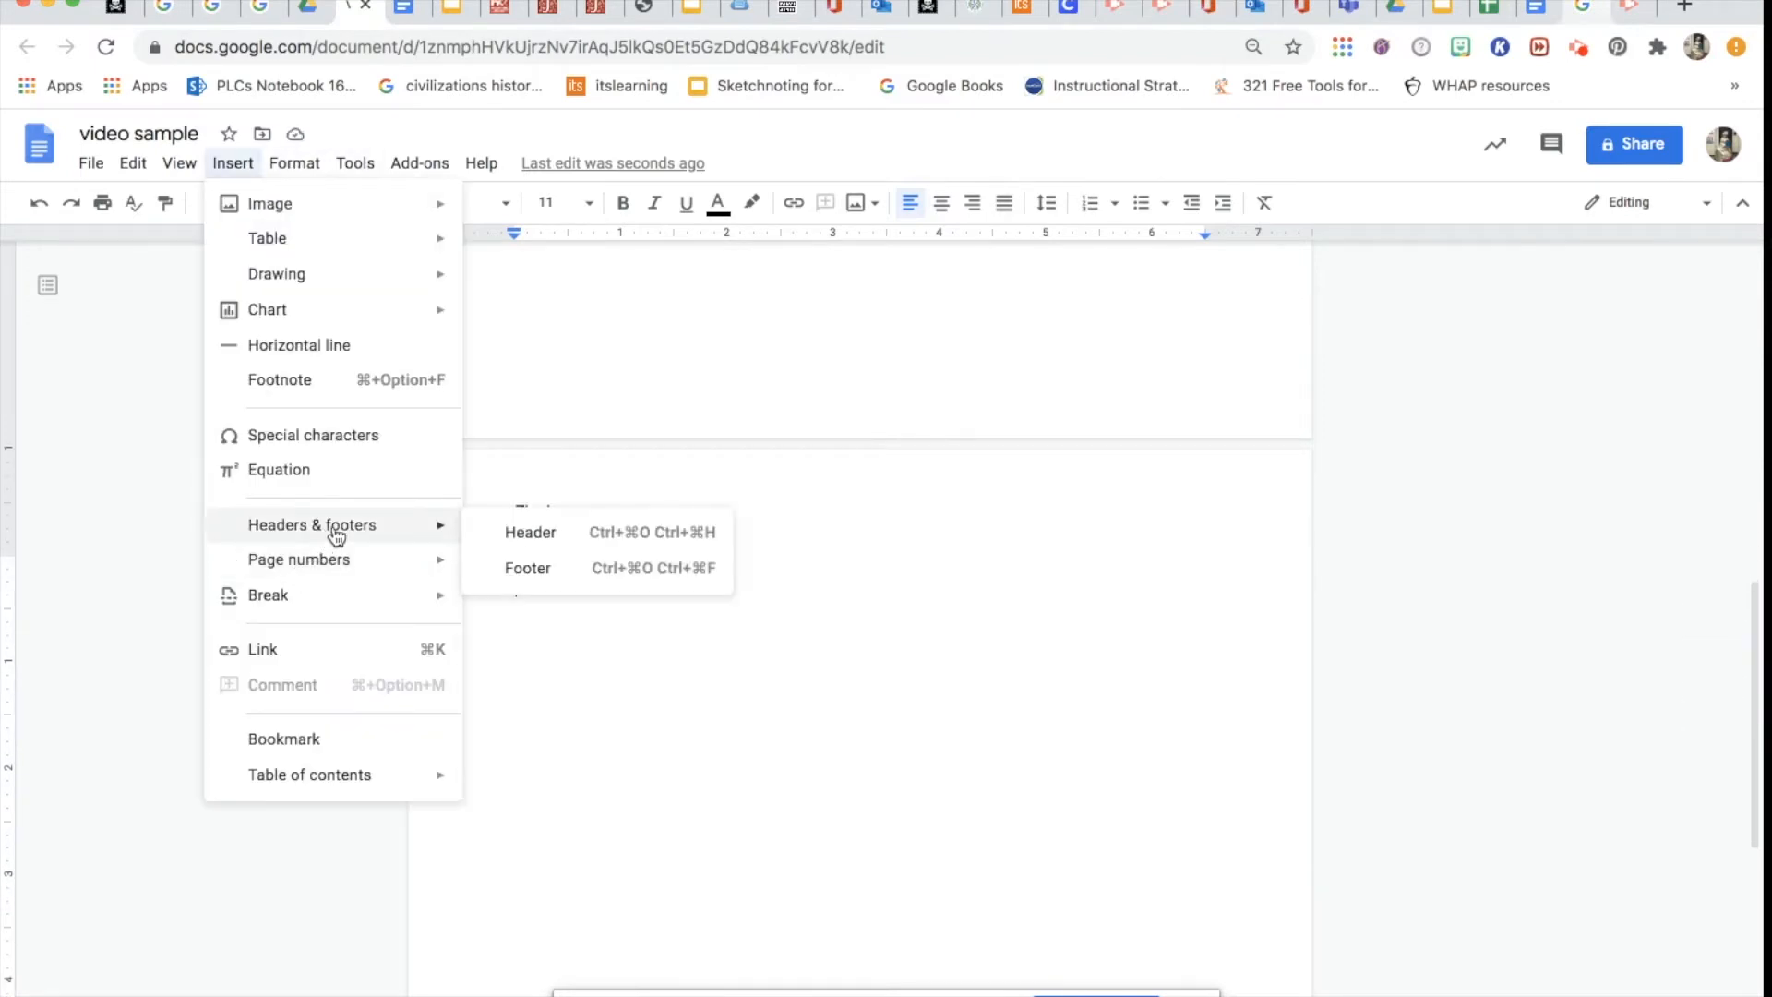
click(573, 784)
scroll(572, 784, down, 7)
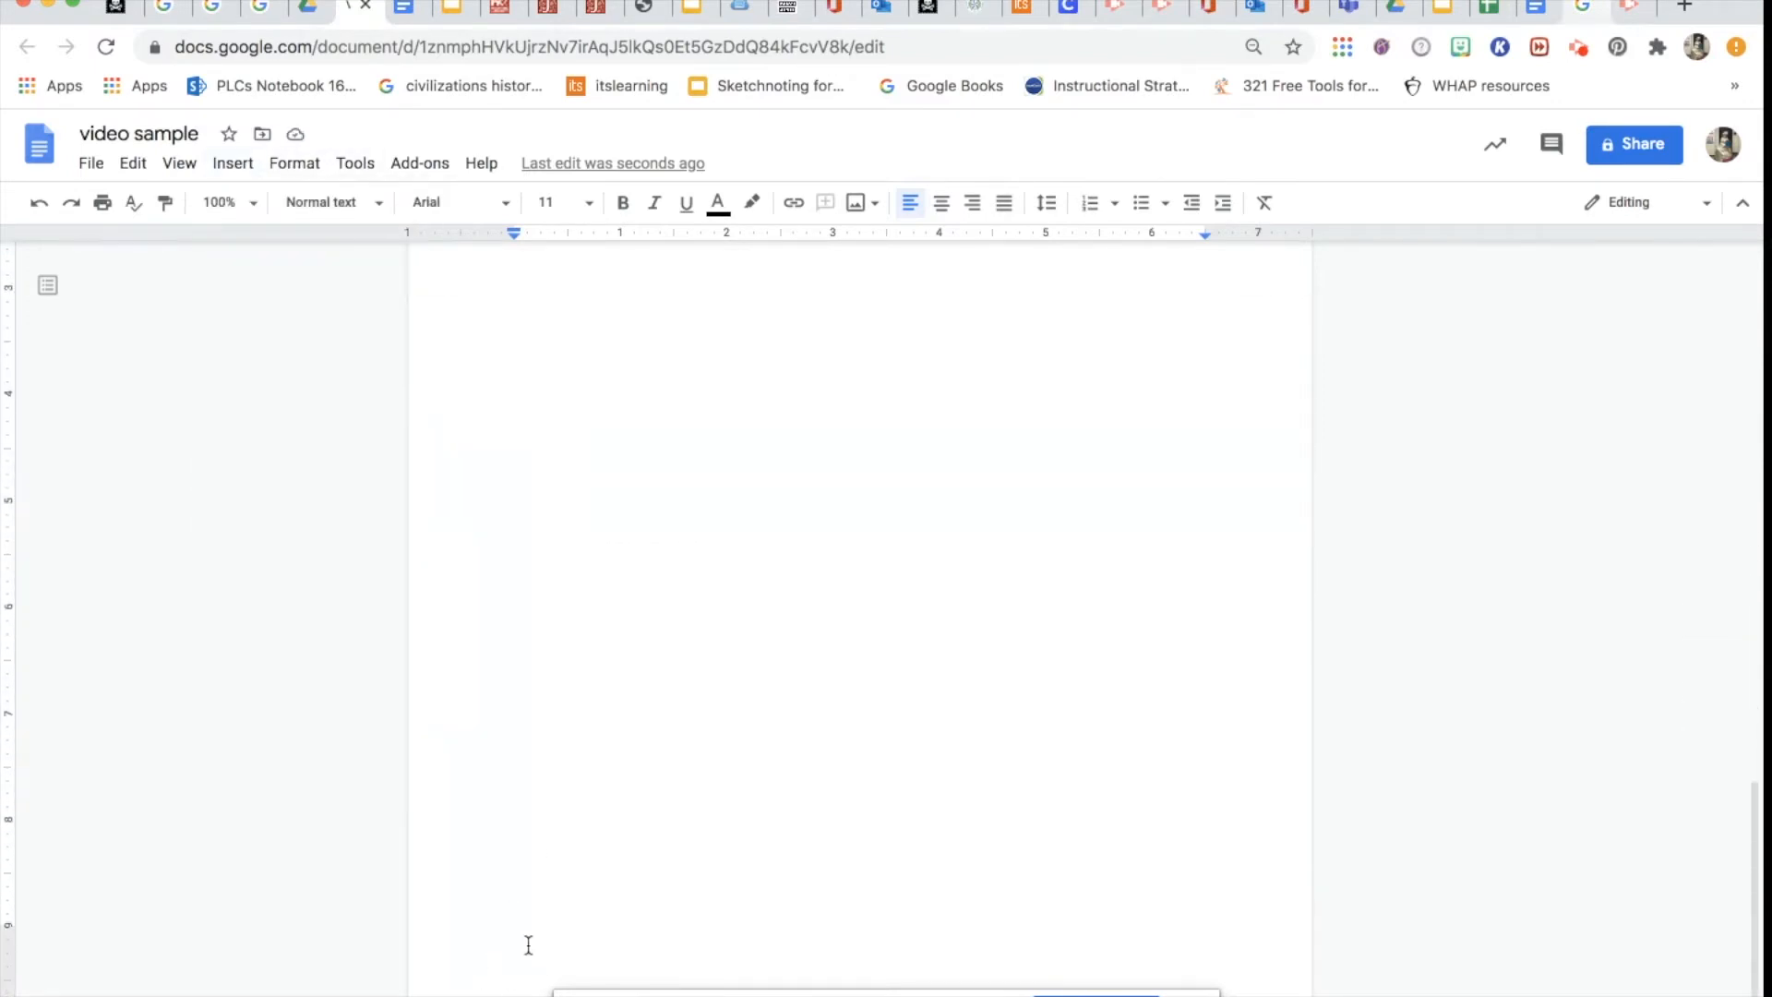
scroll(605, 694, up, 15)
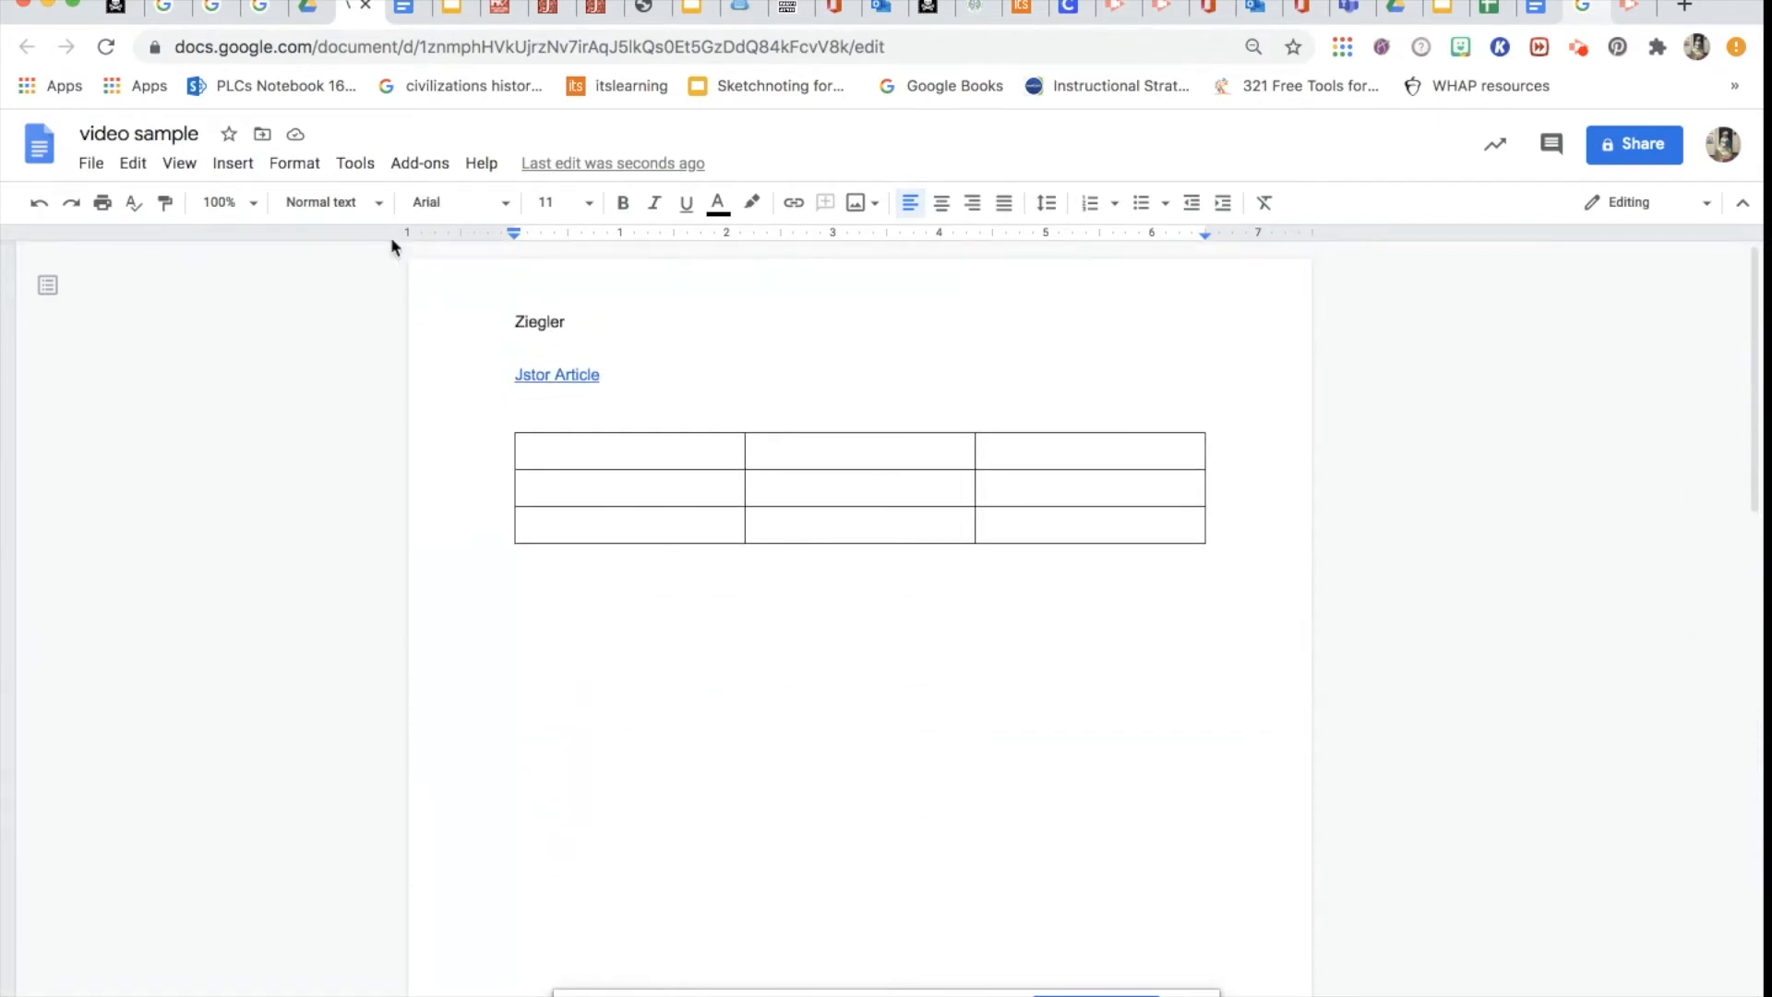
click(293, 166)
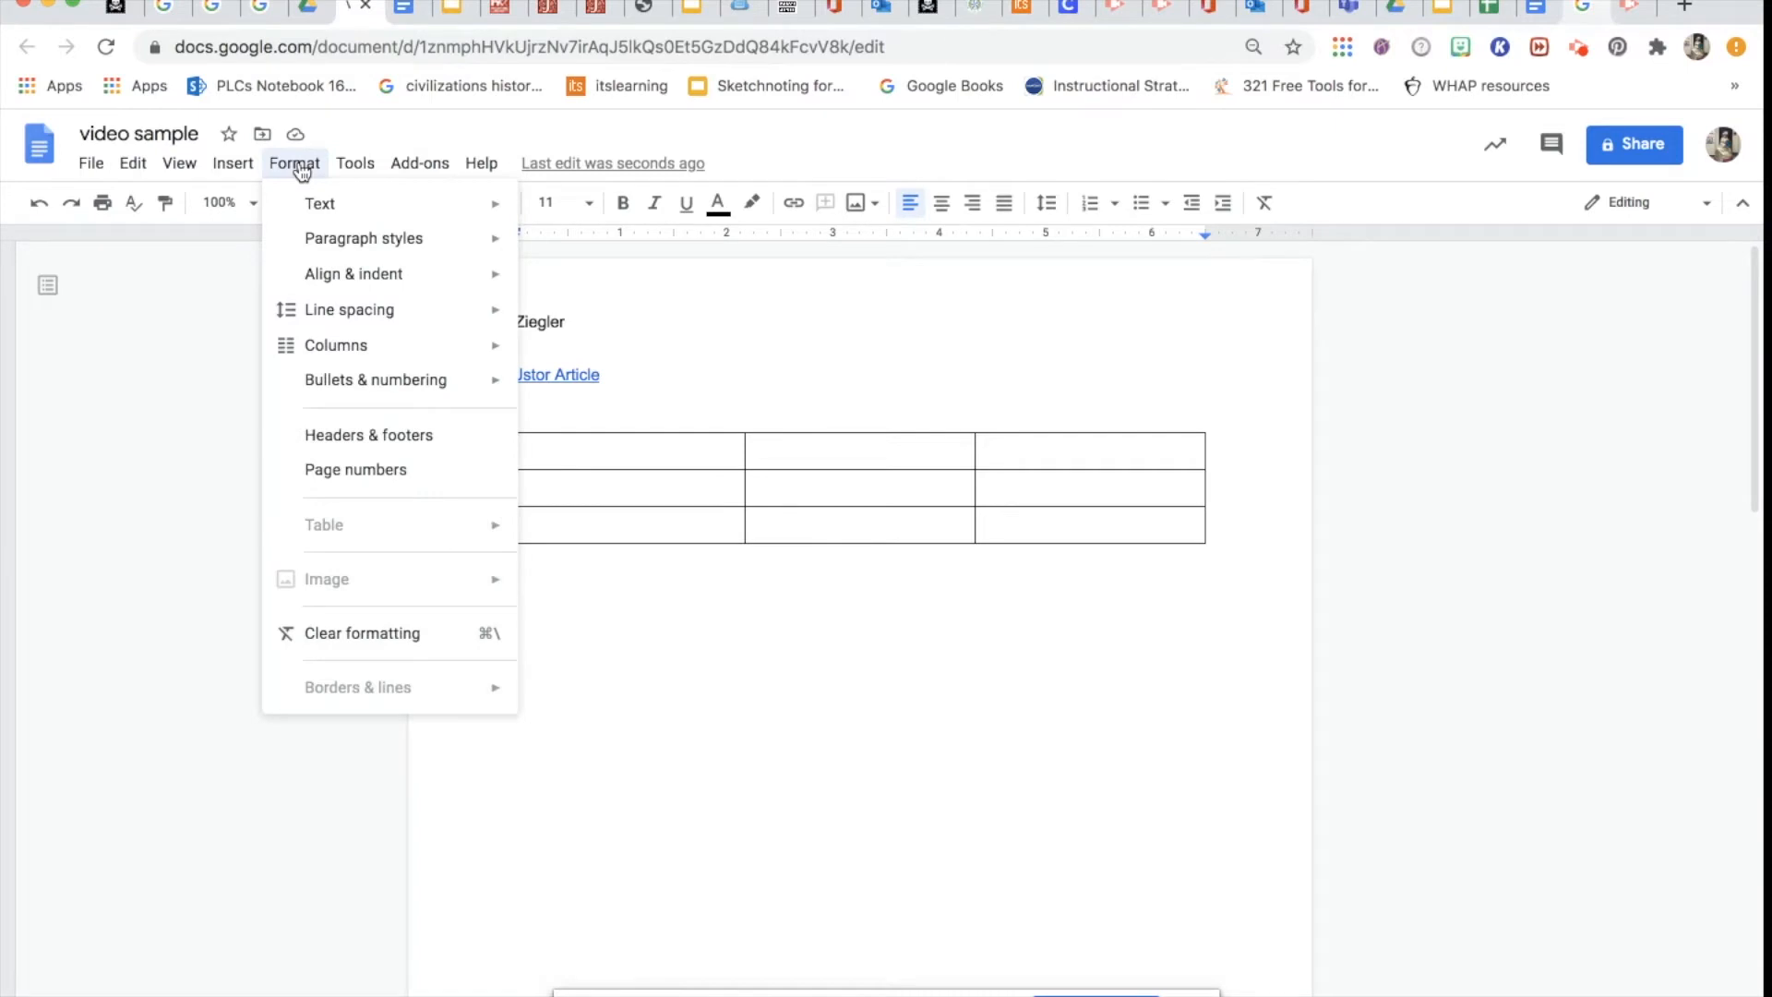
mouse_move(380, 314)
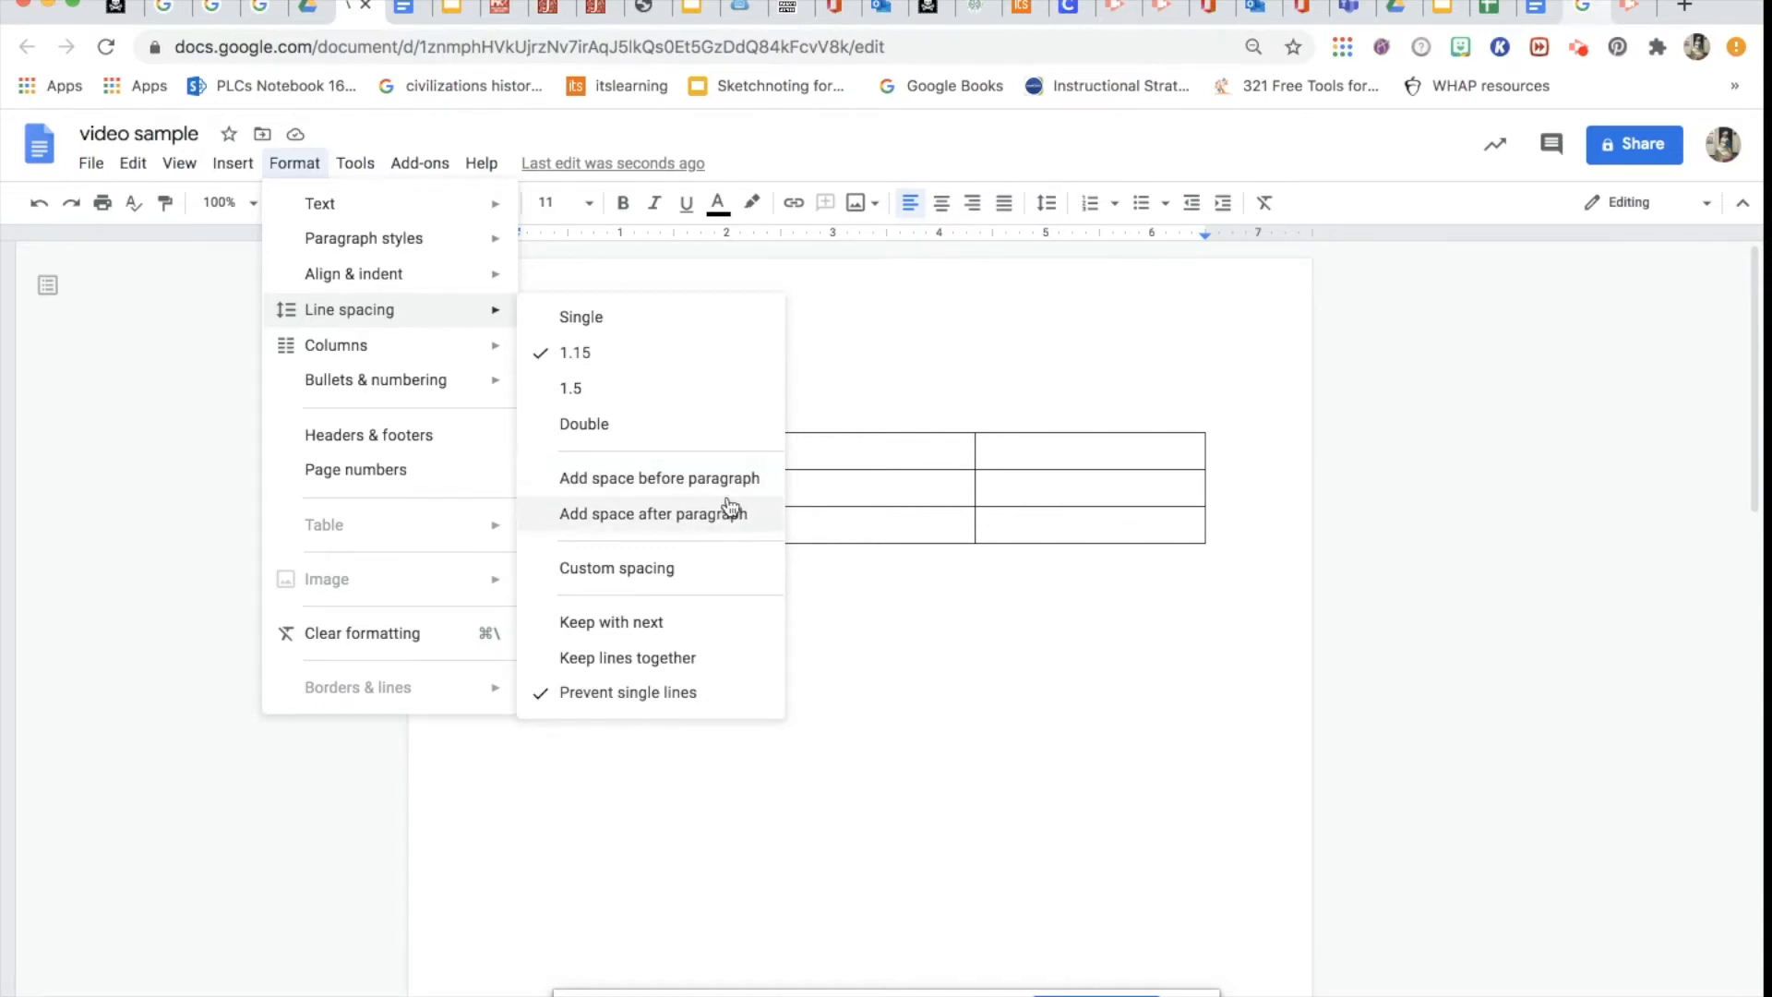
mouse_move(463, 388)
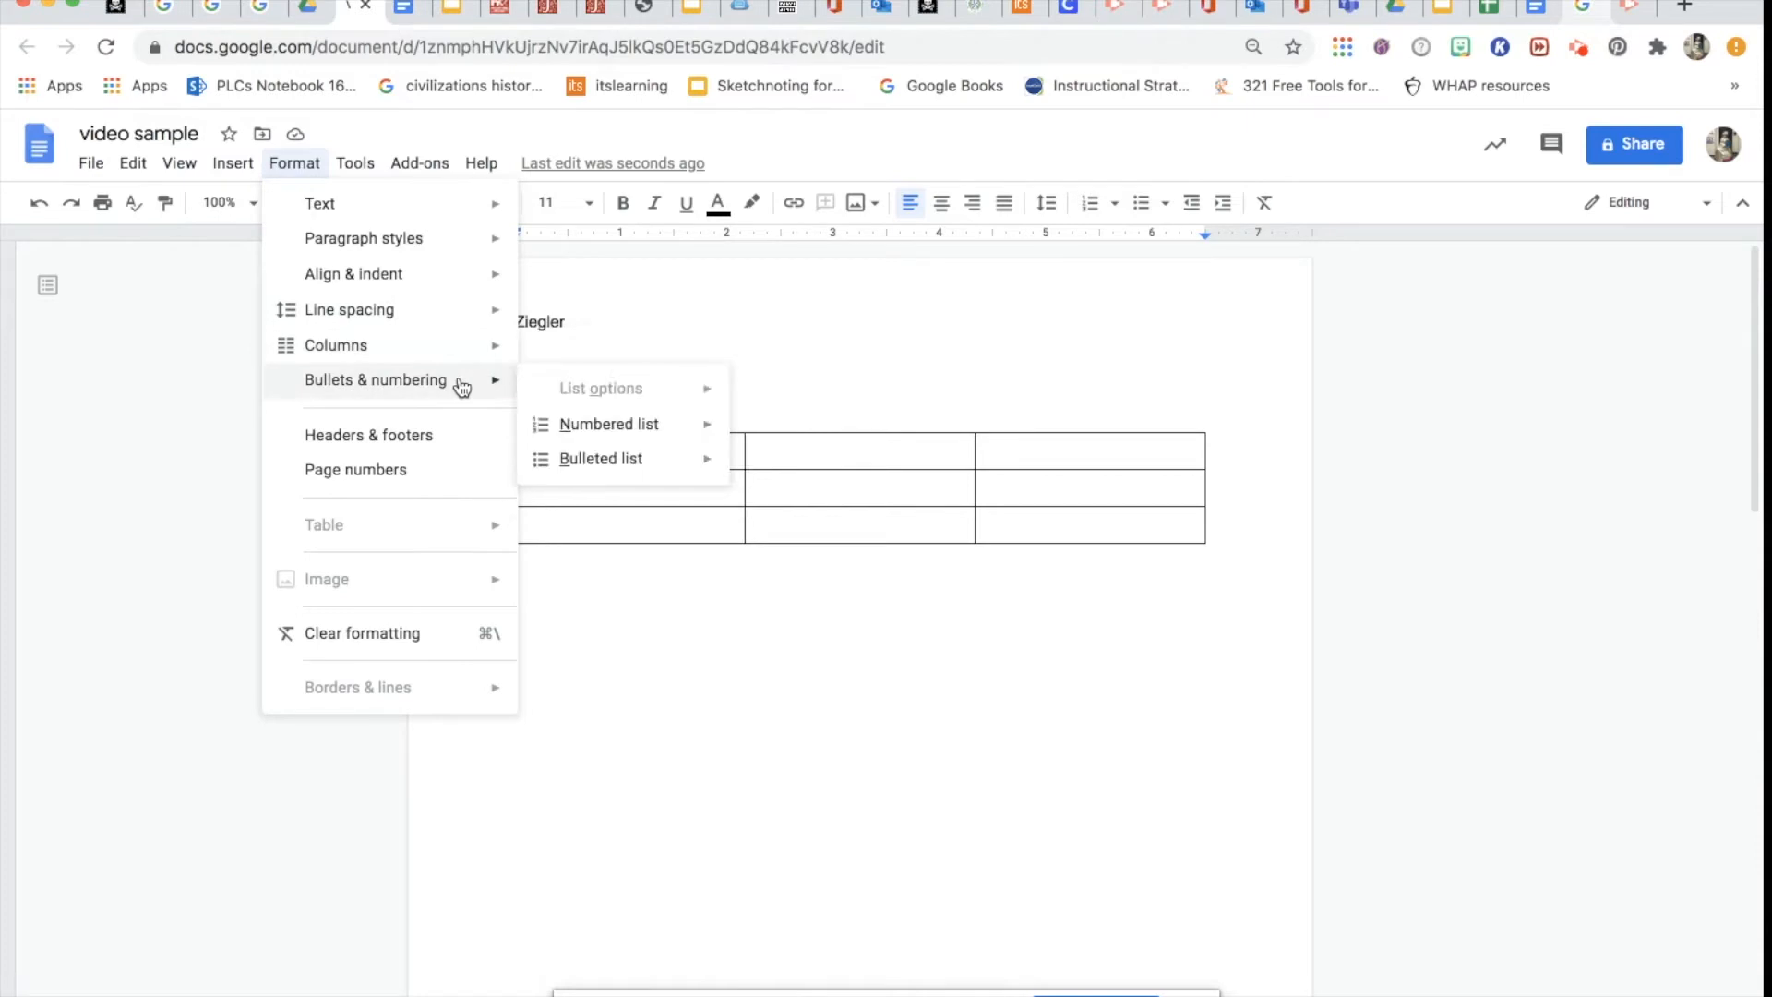
- Move the document's left margin outward, and bring it back in to just under 1 inch
drag(515, 234, 468, 238)
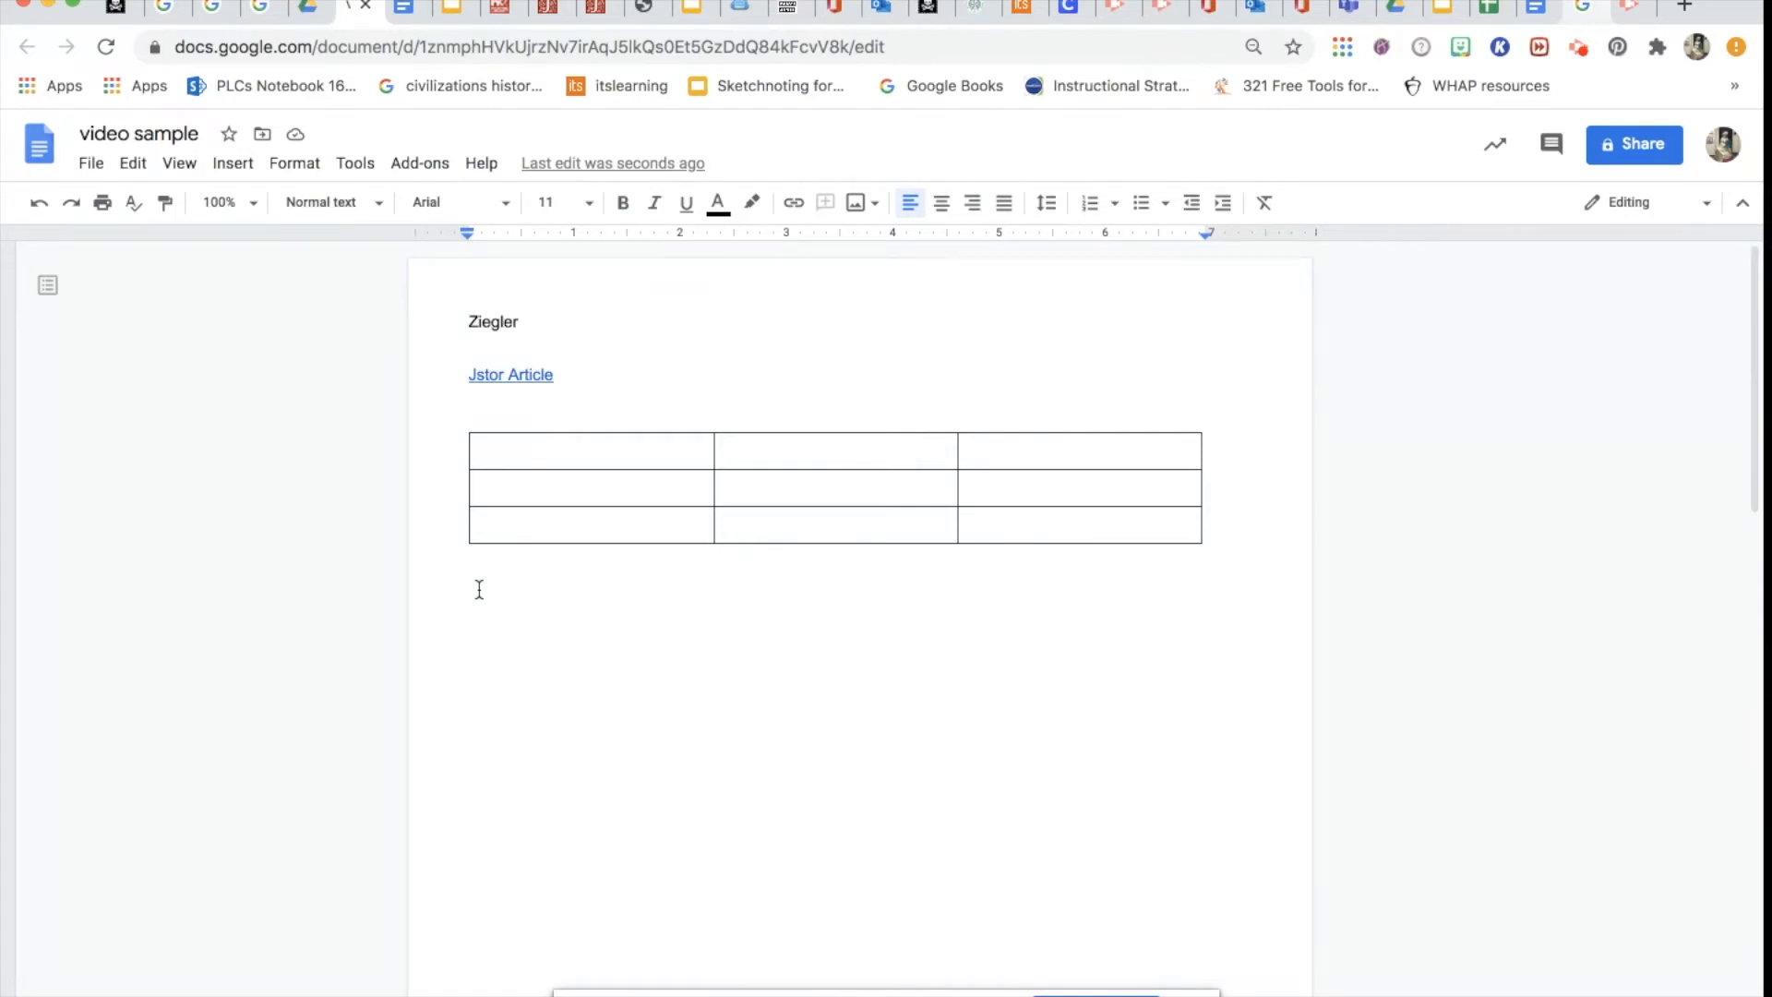
drag(467, 236, 507, 237)
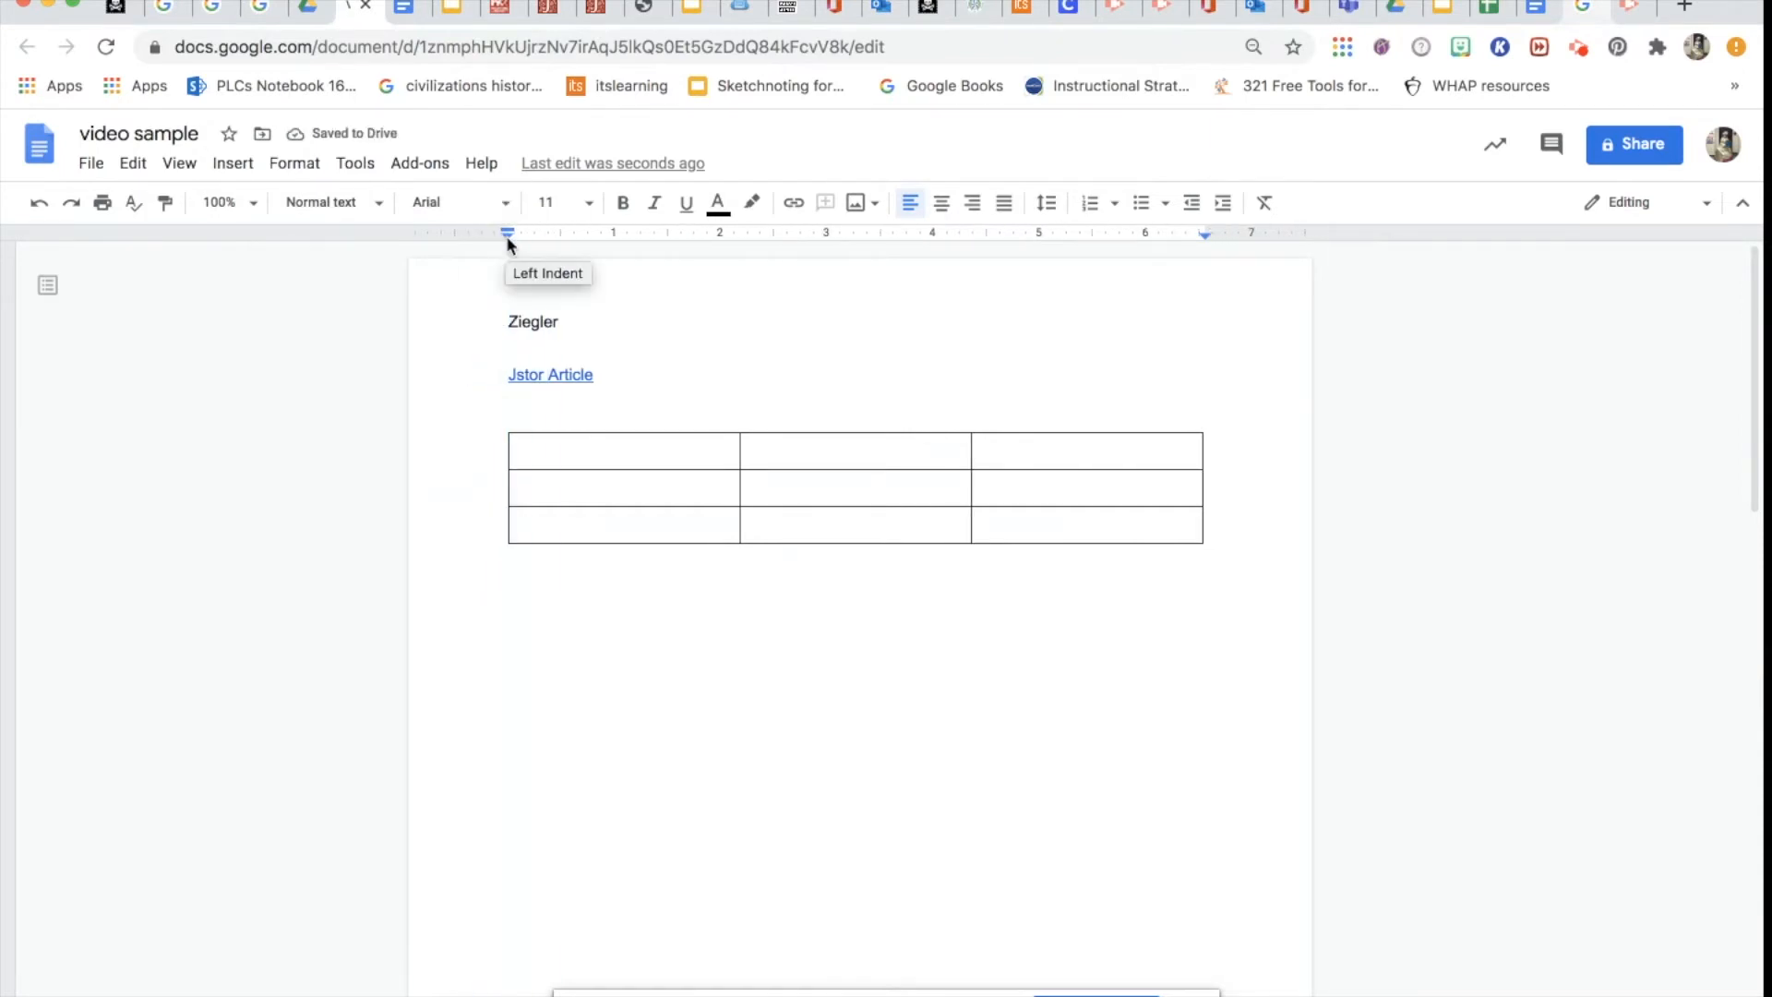
- Dictate an indented paragraph below the table with voice typing, beginning "I'm so you can talk like this", and stop the dictation
click(561, 593)
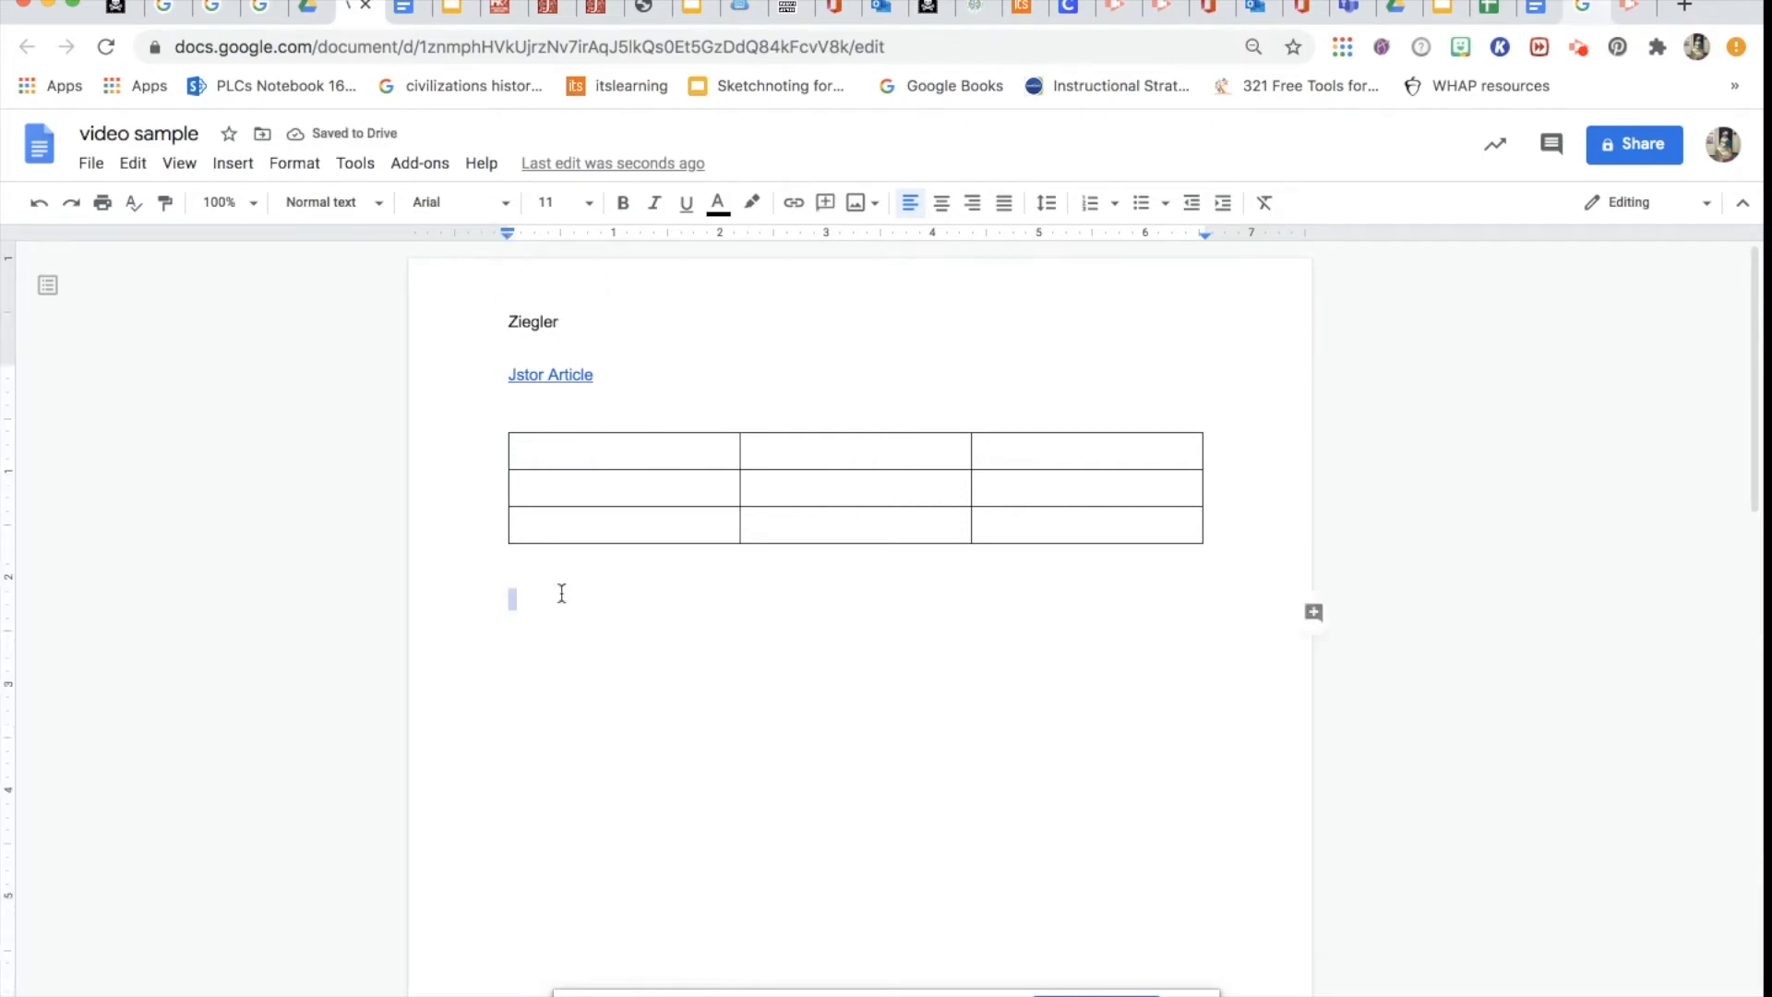
key(Tab)
click(355, 162)
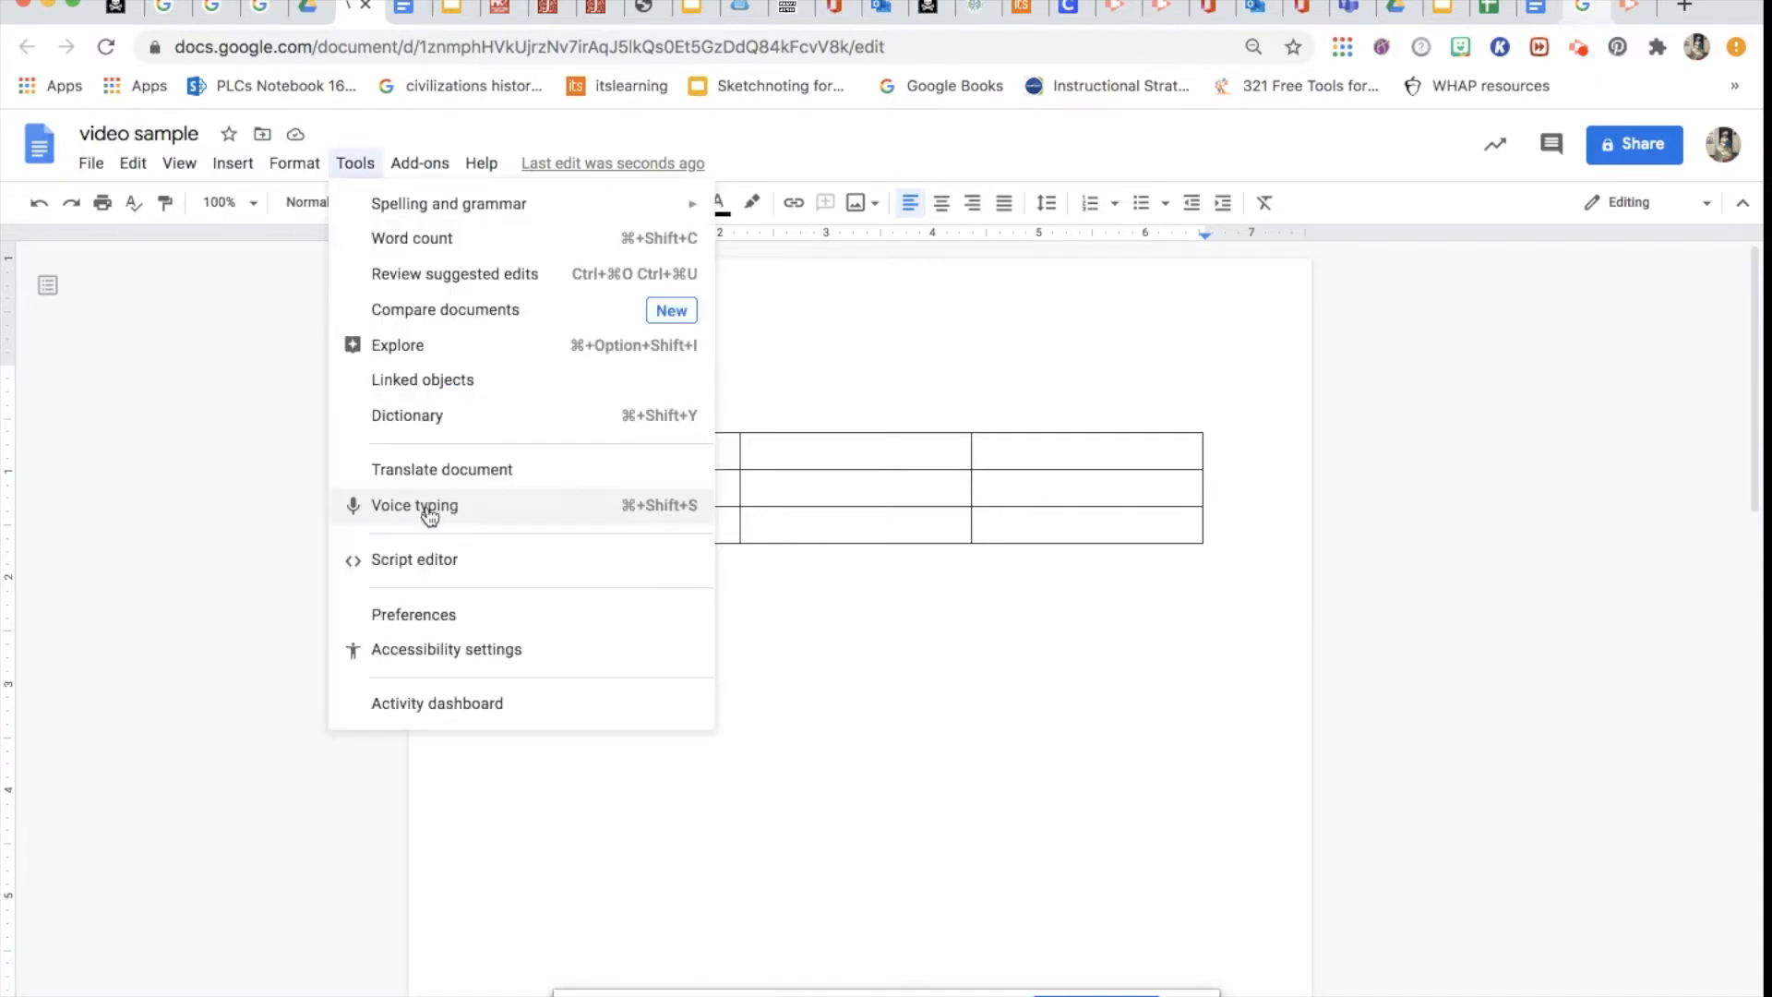
click(495, 511)
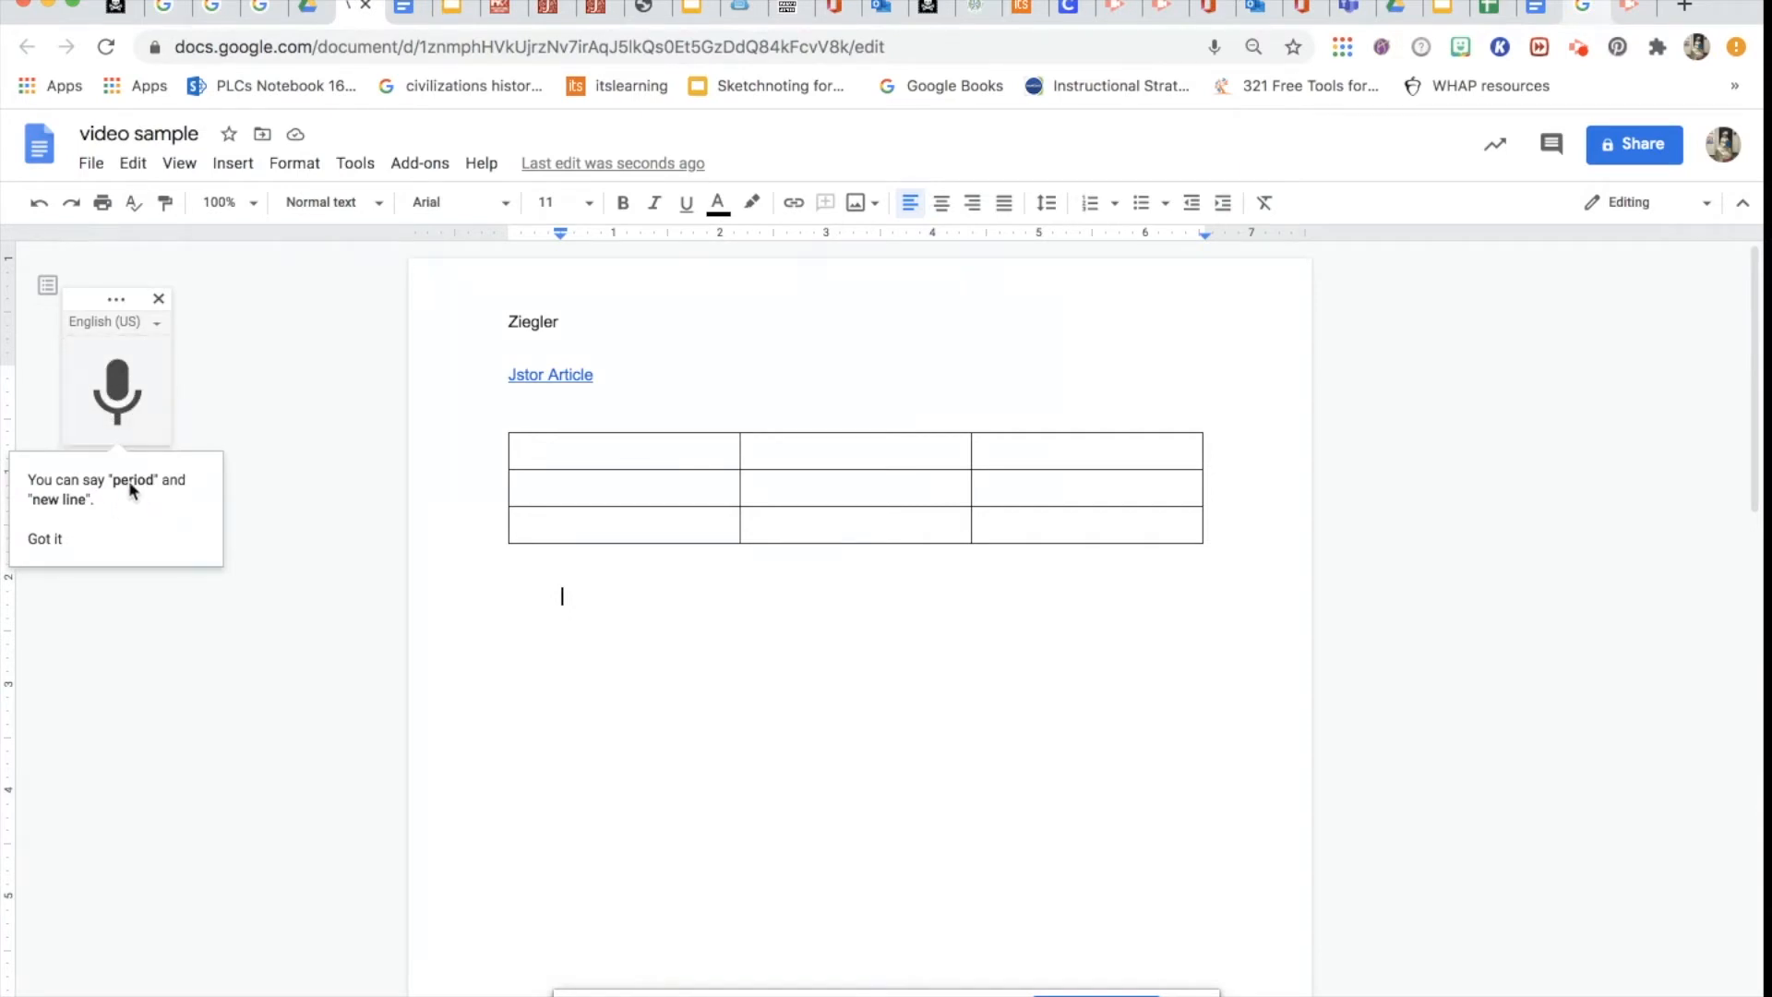
click(117, 395)
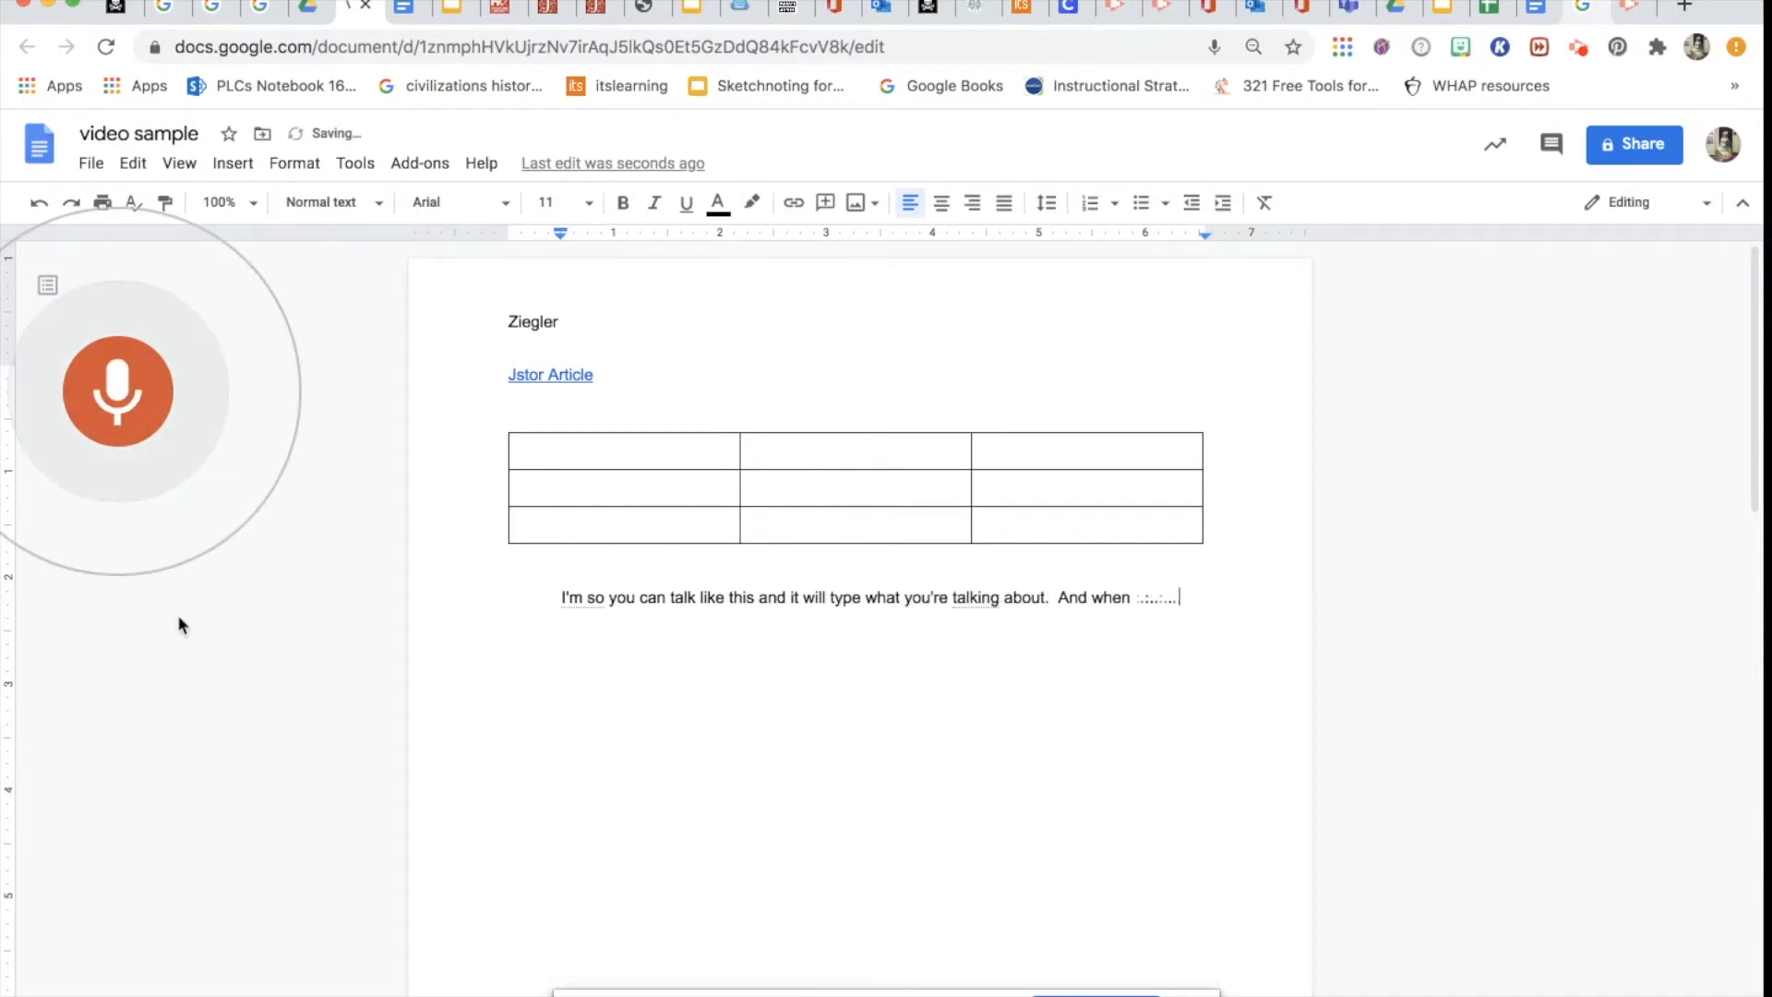
click(137, 406)
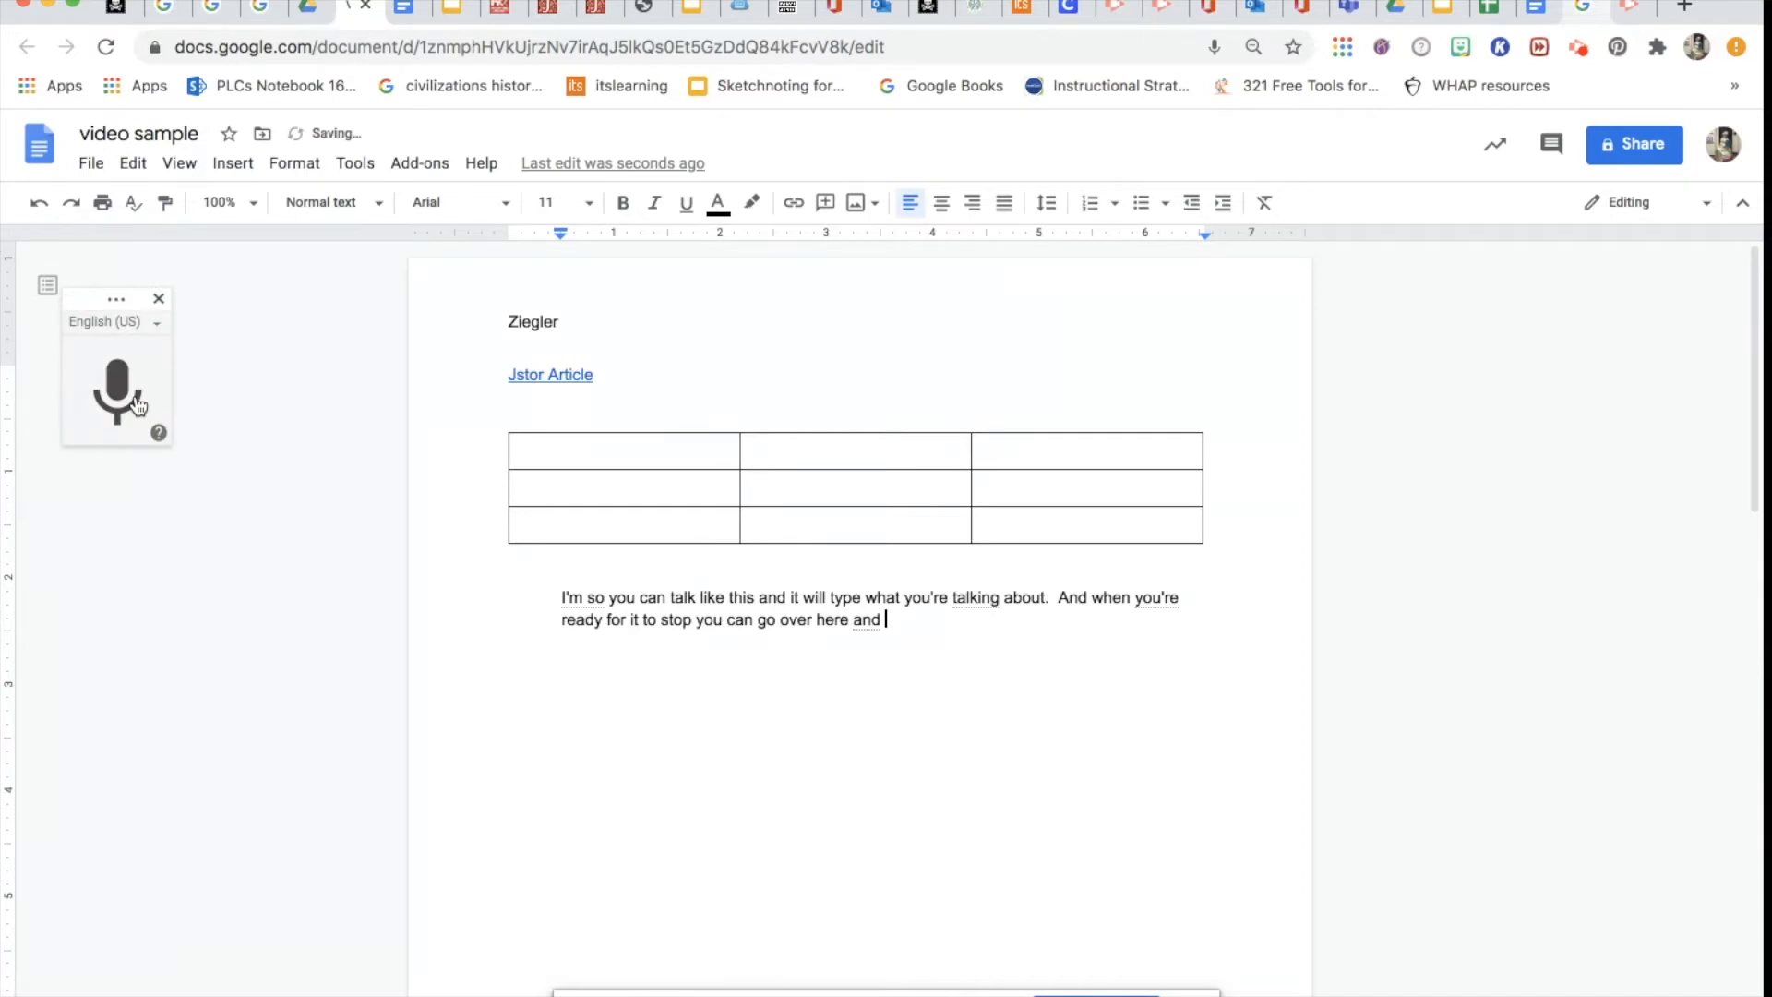
- Search the help for "margin" and review the document's orientation, paper size and margin settings in Page setup without changing them
click(488, 171)
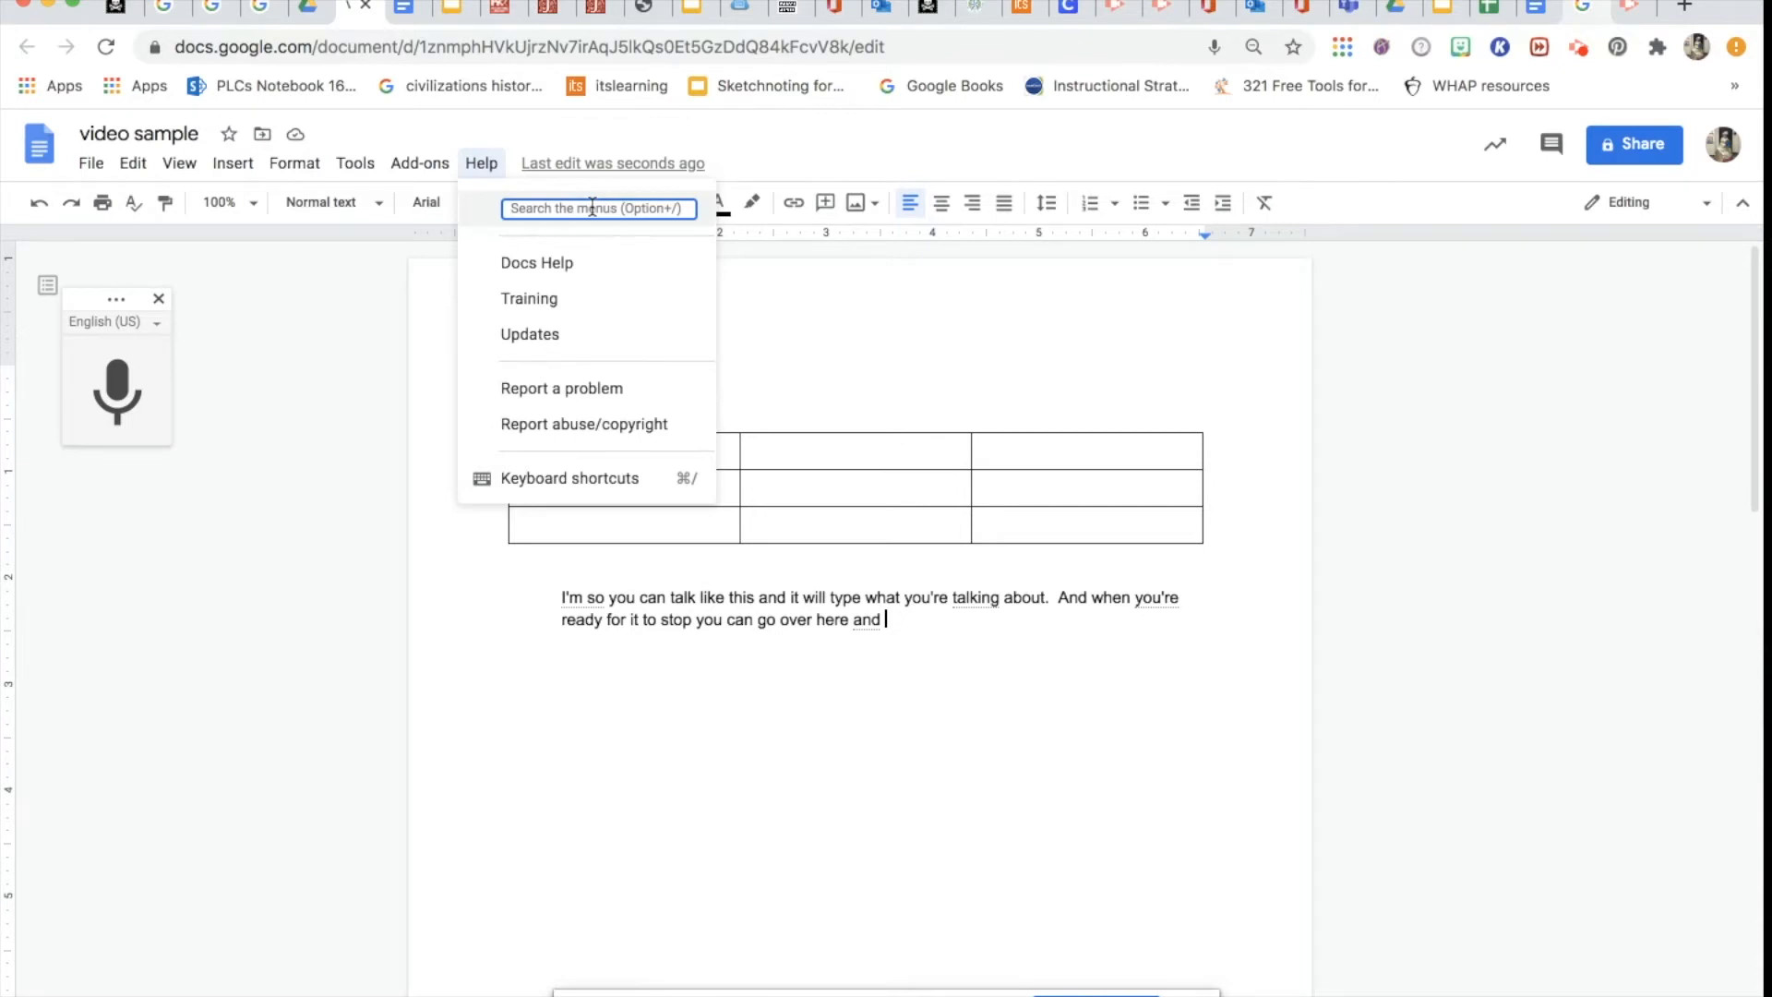
text(margi)
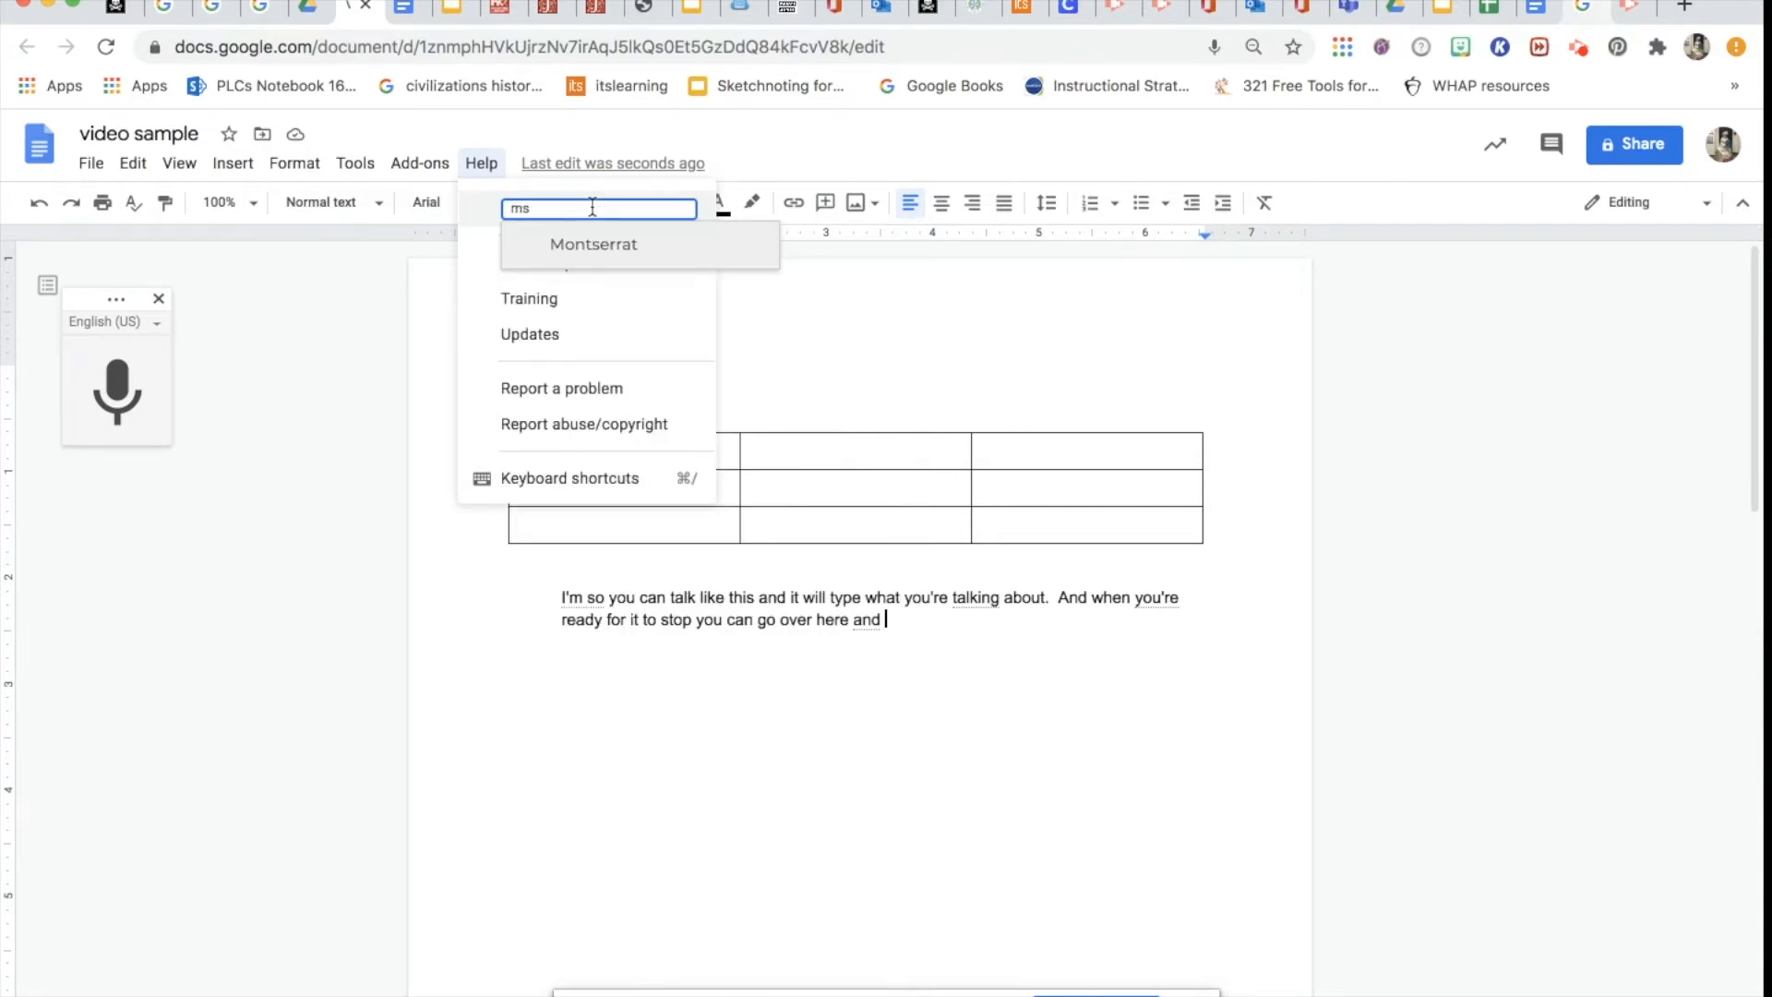
text(n)
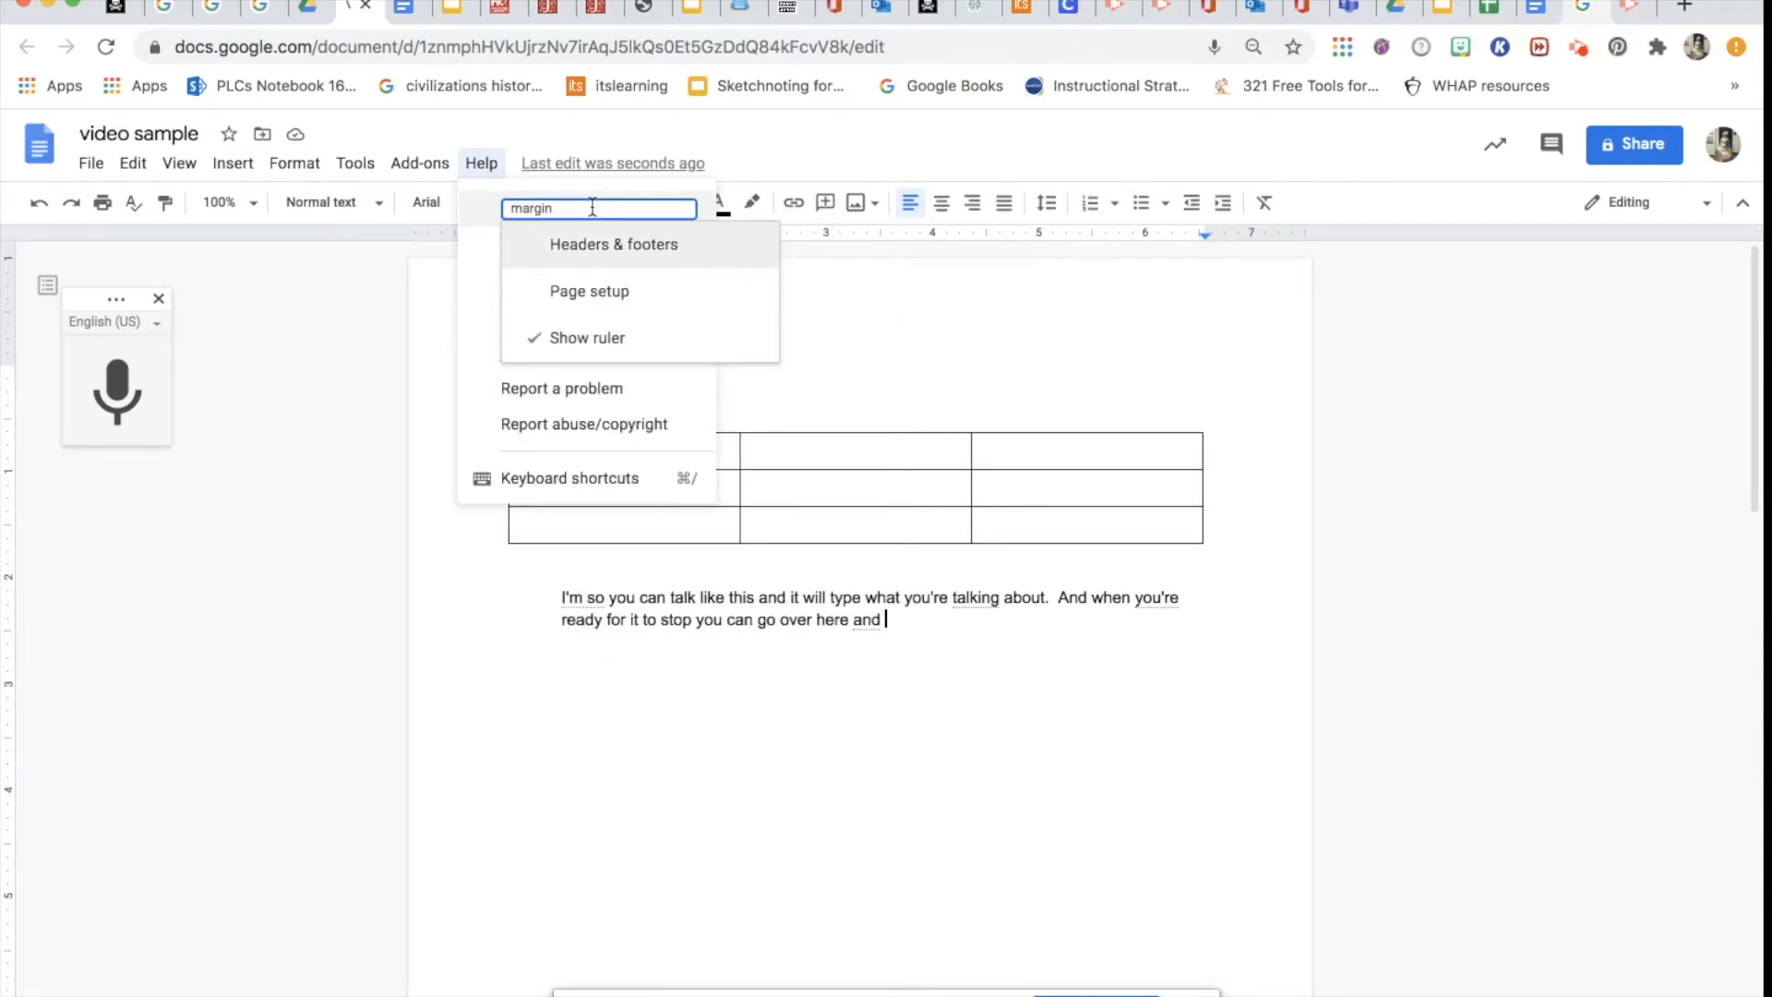
click(612, 292)
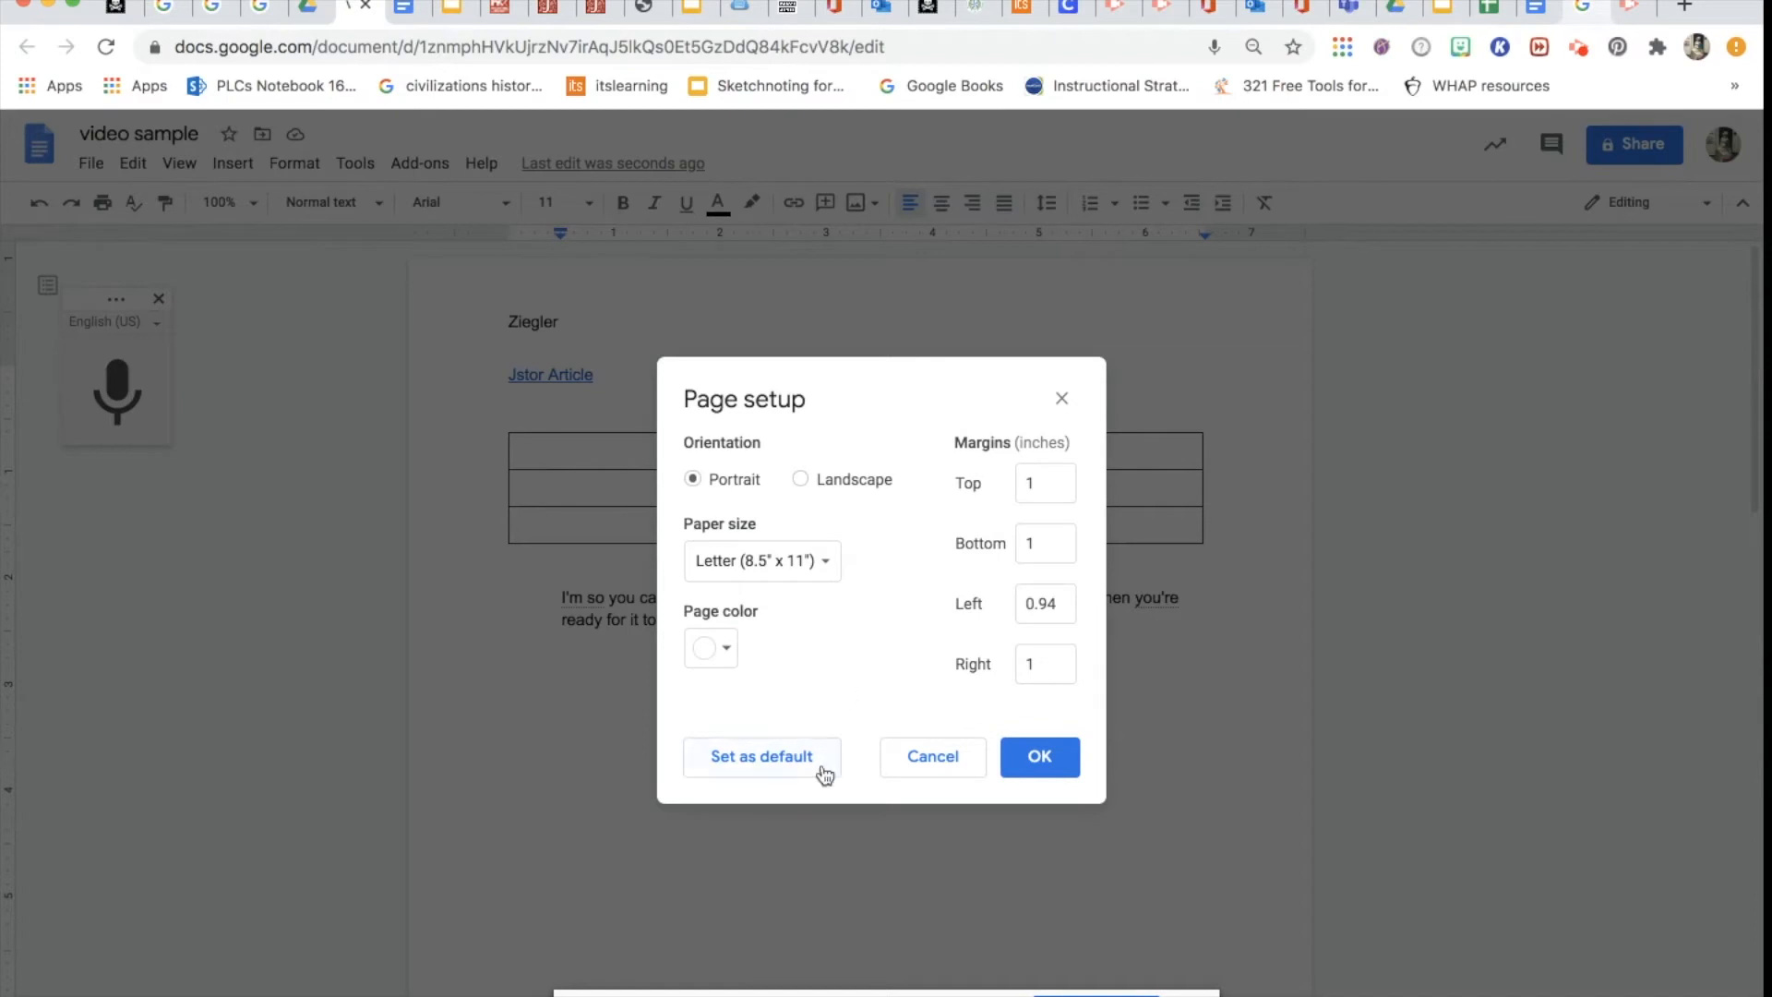
click(1061, 398)
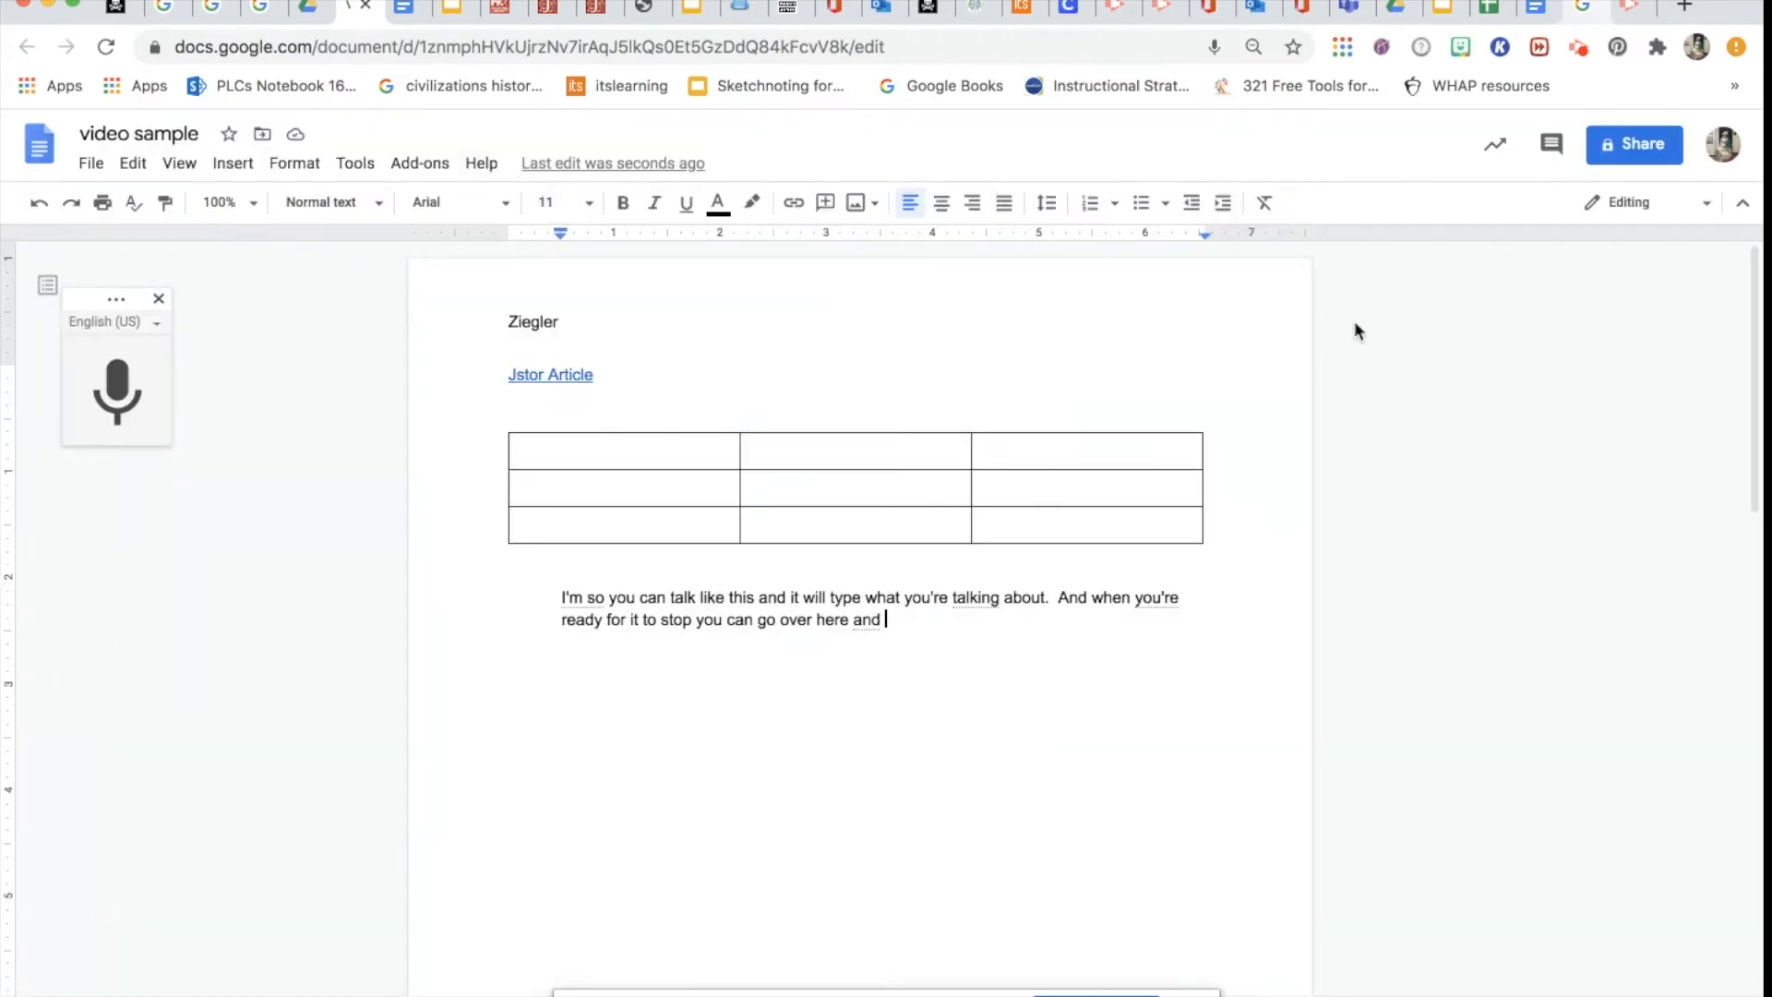
- Copy the document's sharing link and change link access to Houston Independent School District, checking the link's role options
click(1642, 148)
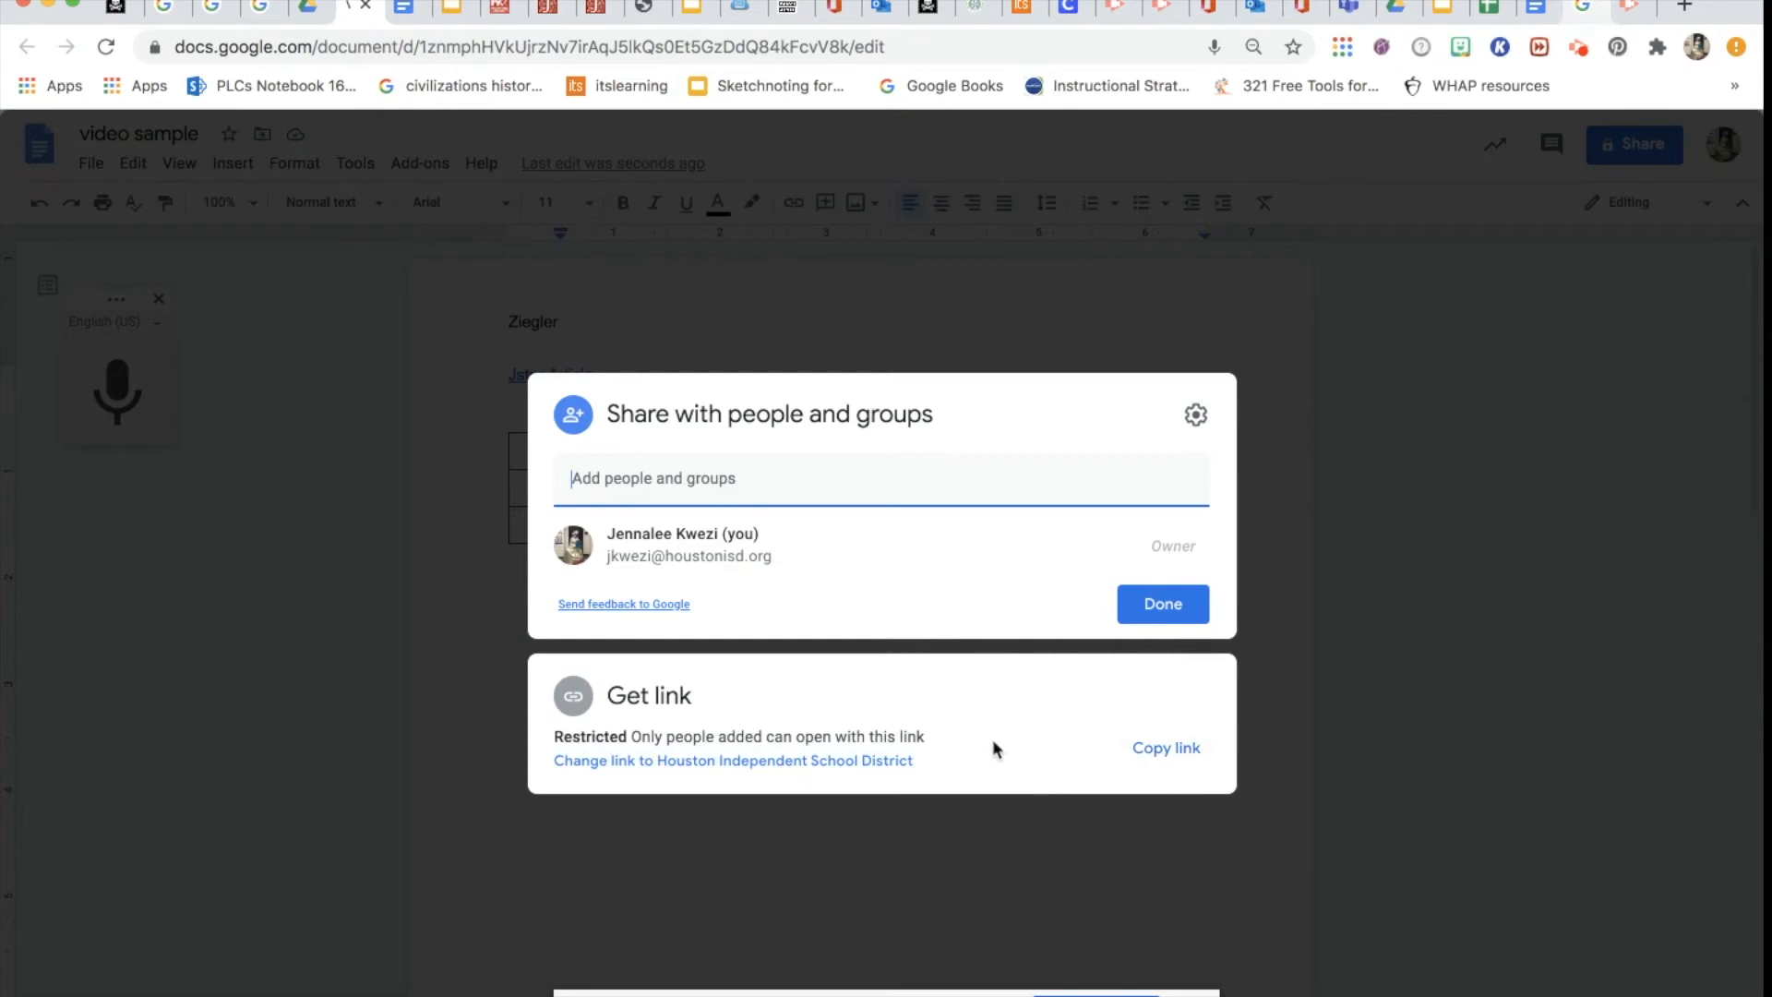
click(1154, 753)
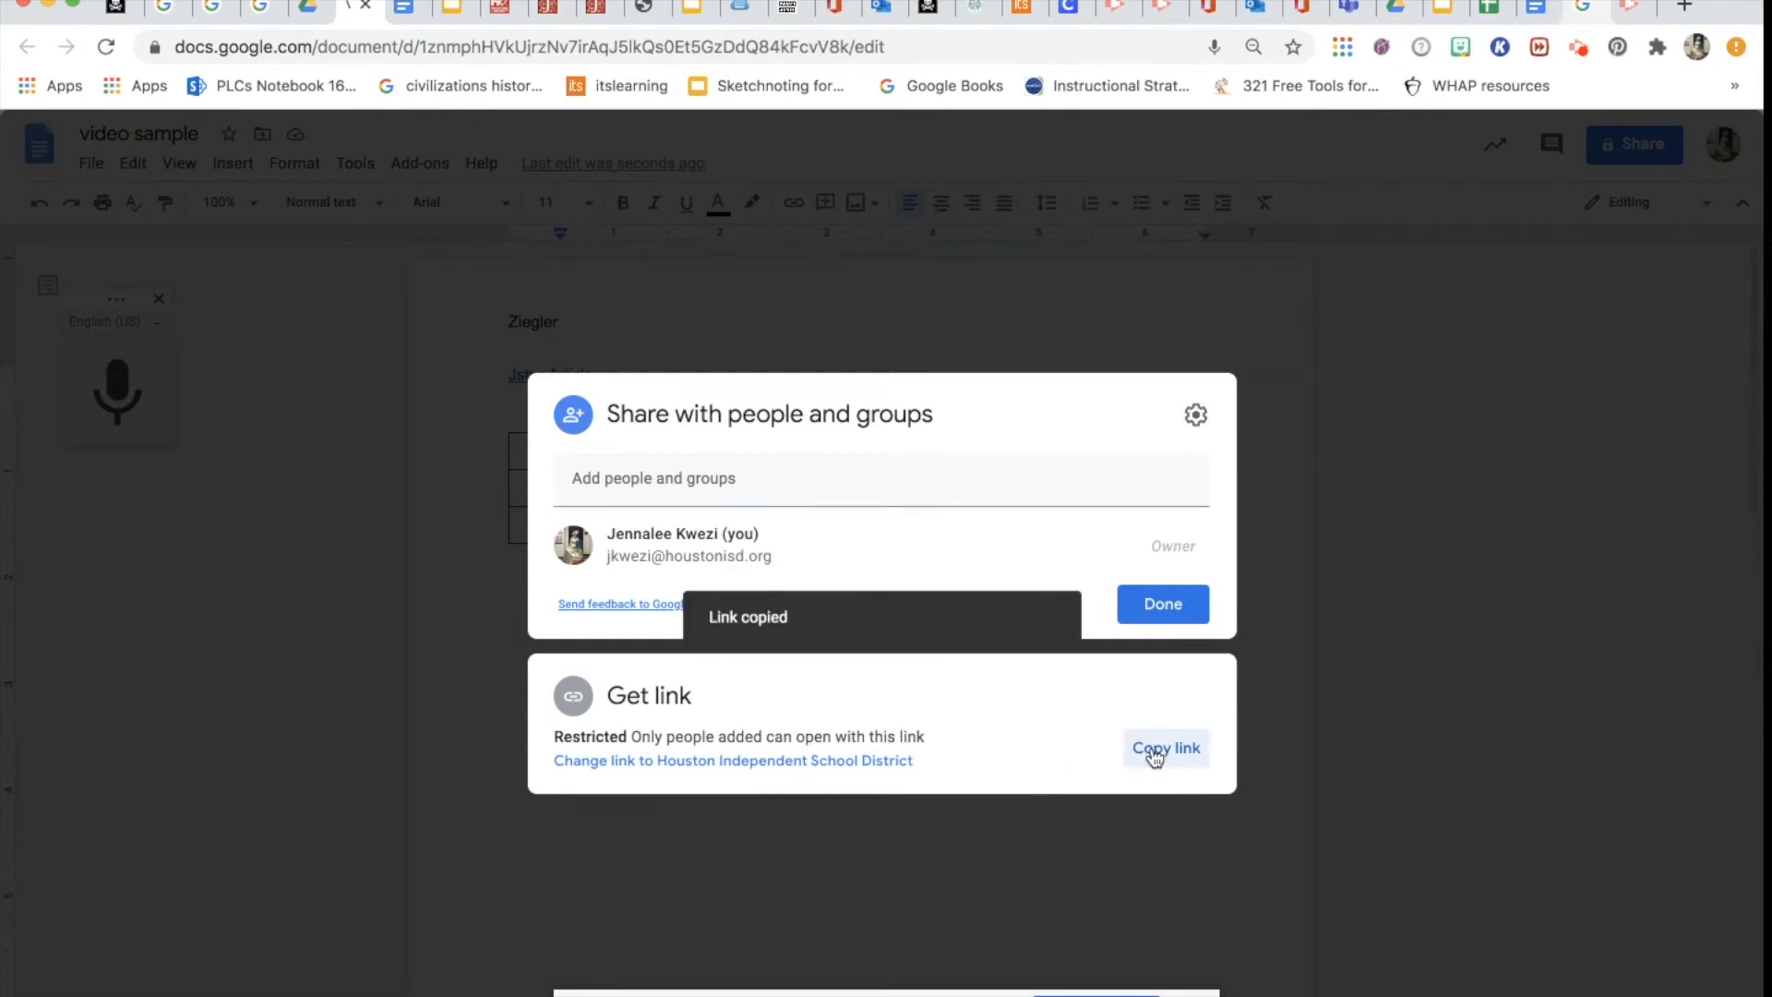
click(905, 762)
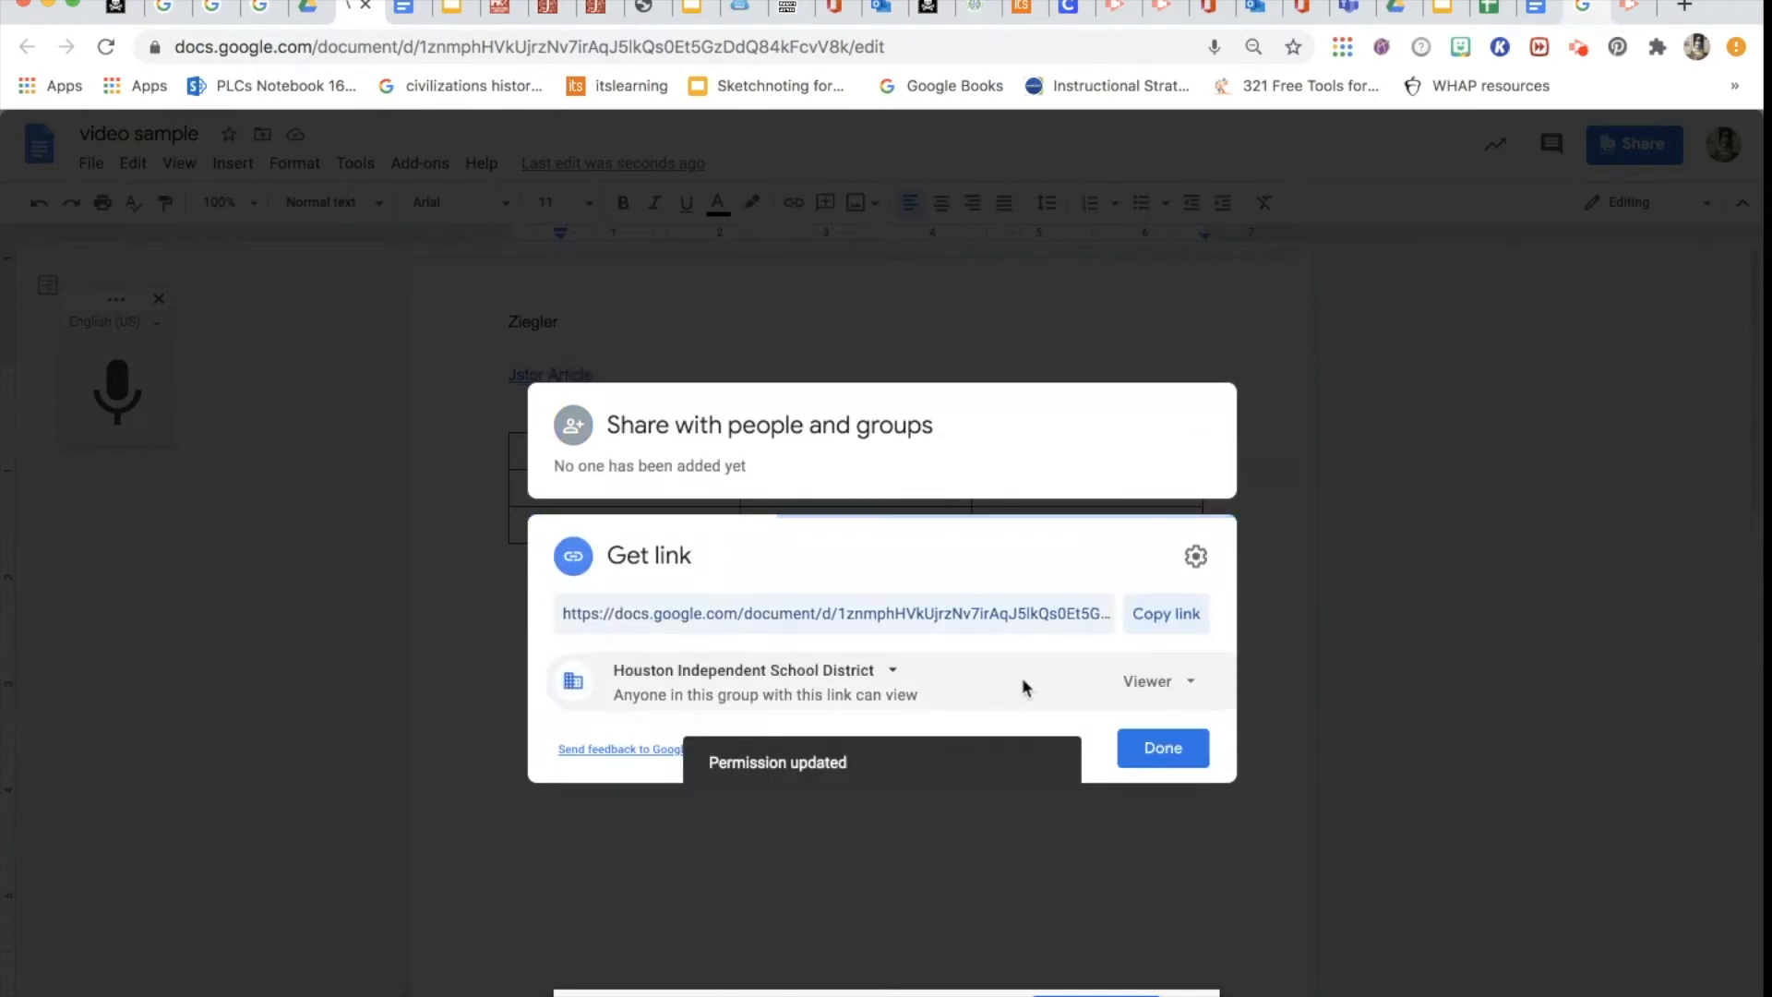
click(1191, 686)
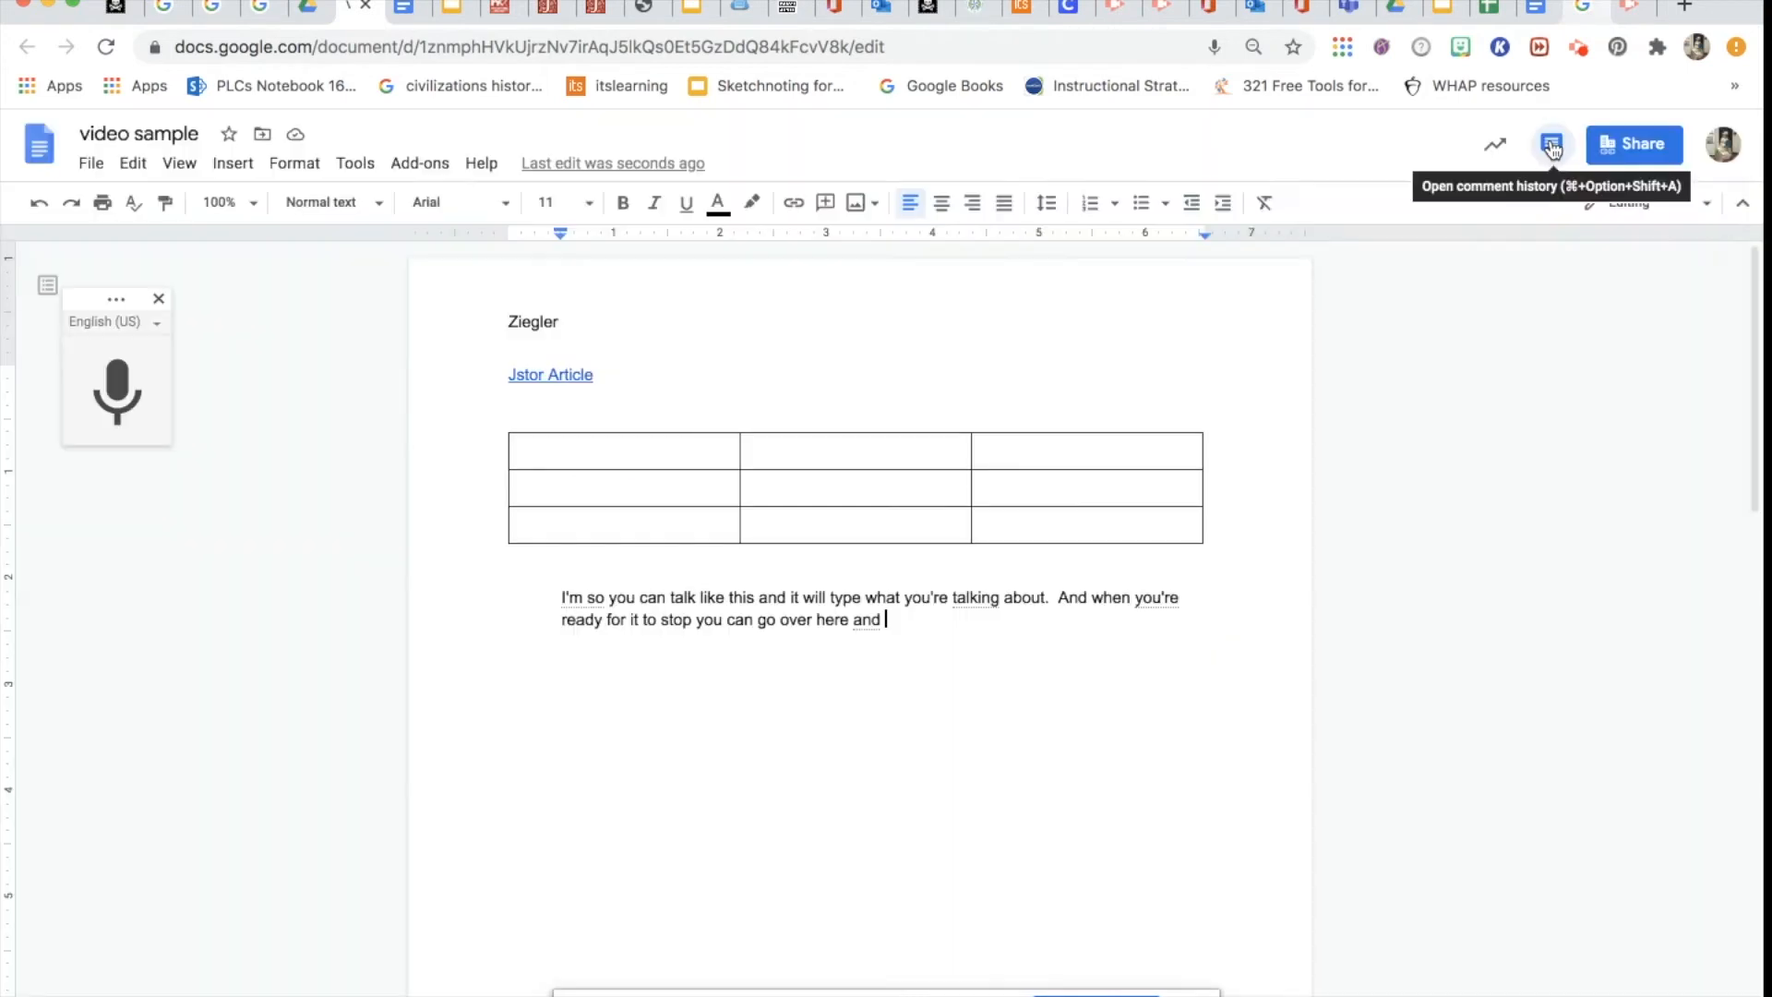
- Add the comment "why did you word it this way?" at the end of the dictated paragraph and view the comment's options
click(1552, 144)
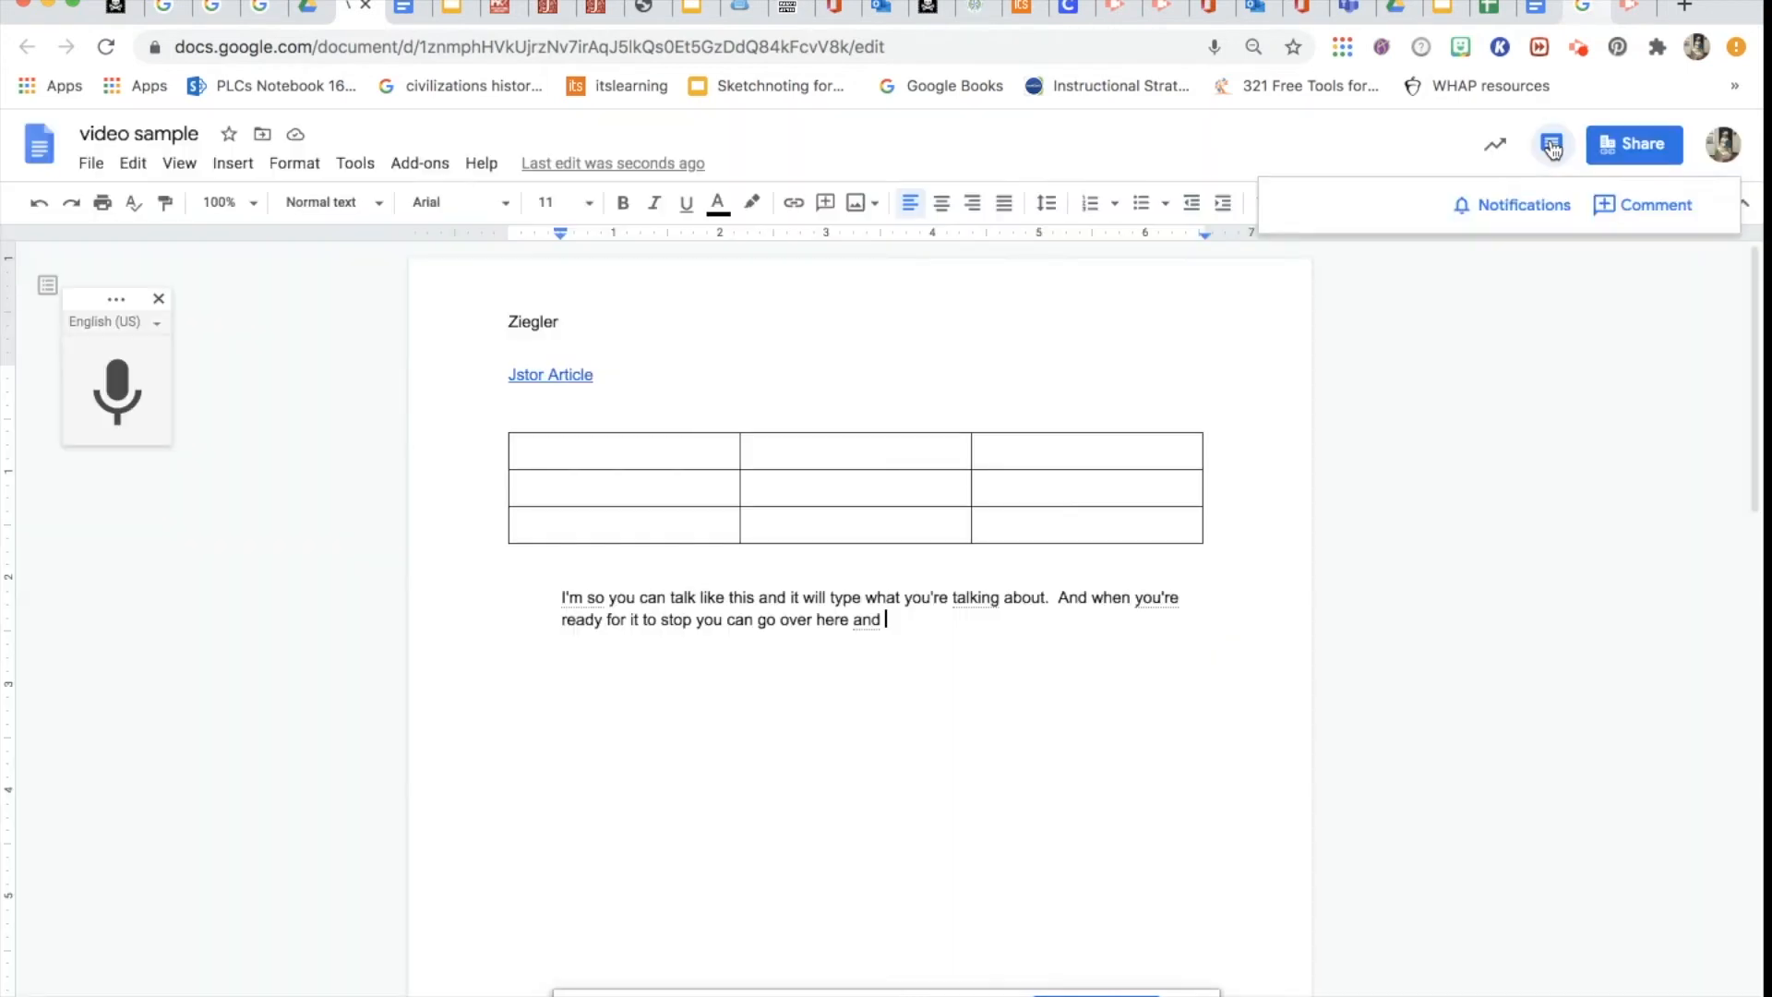
click(1611, 206)
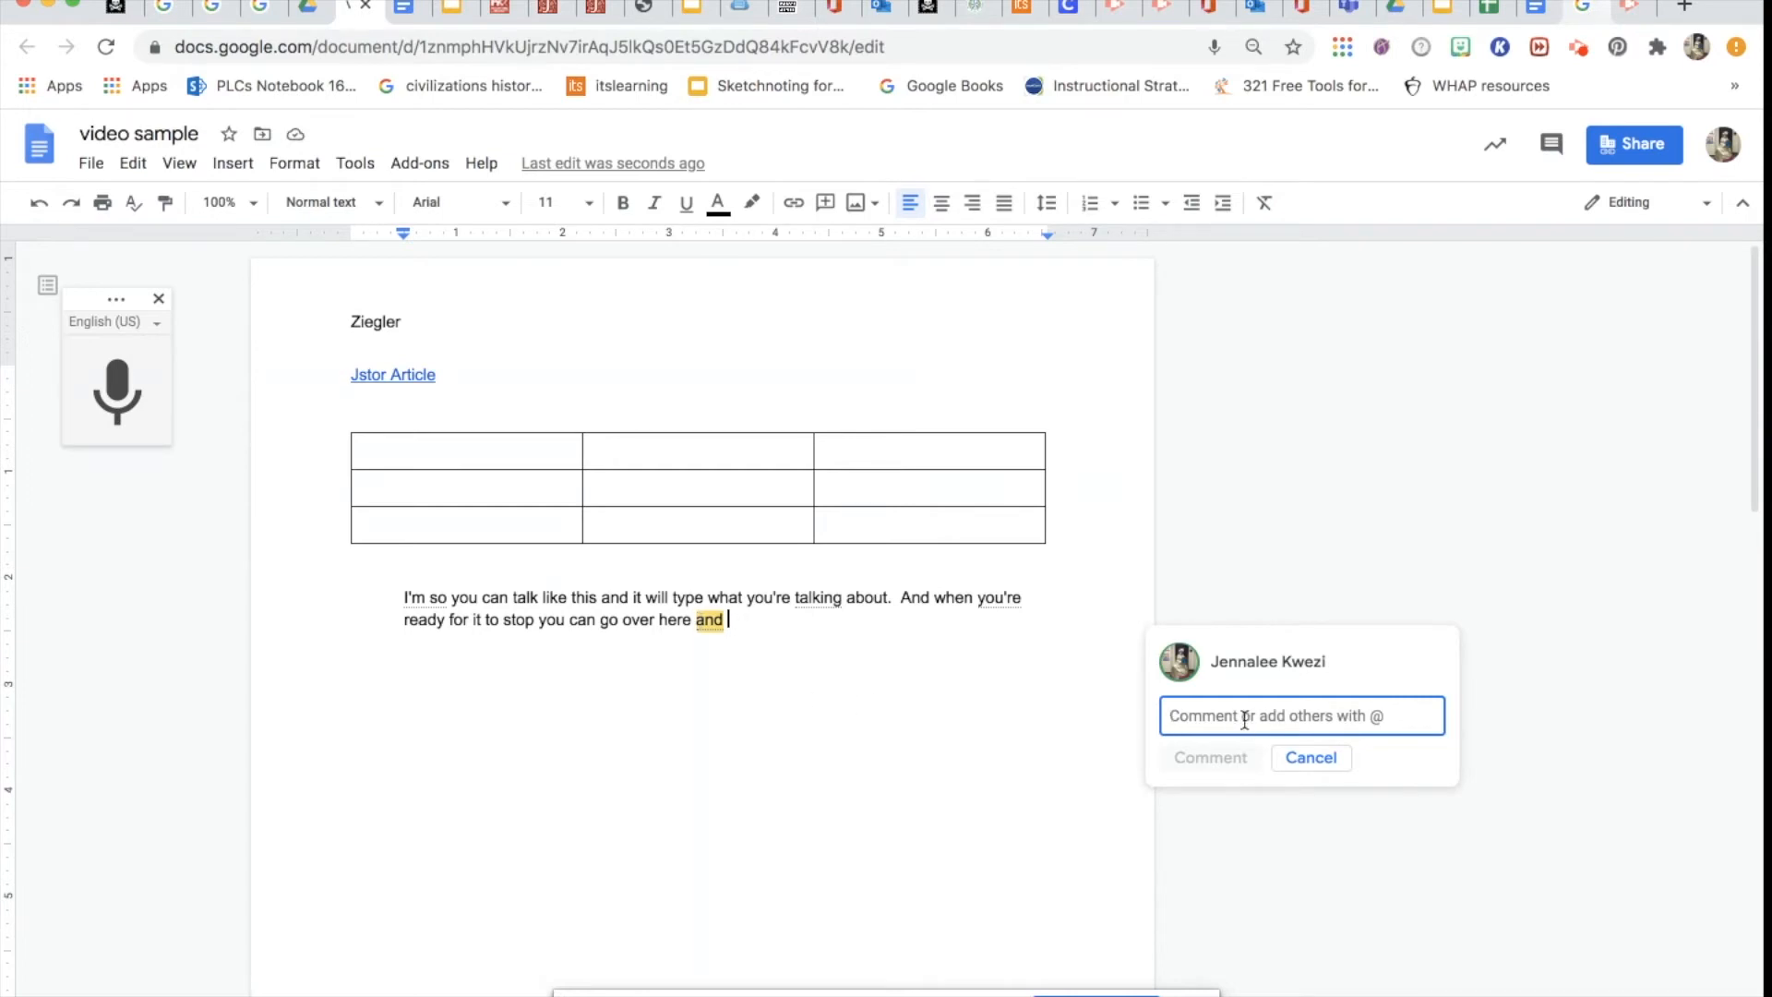
text(why did you wo)
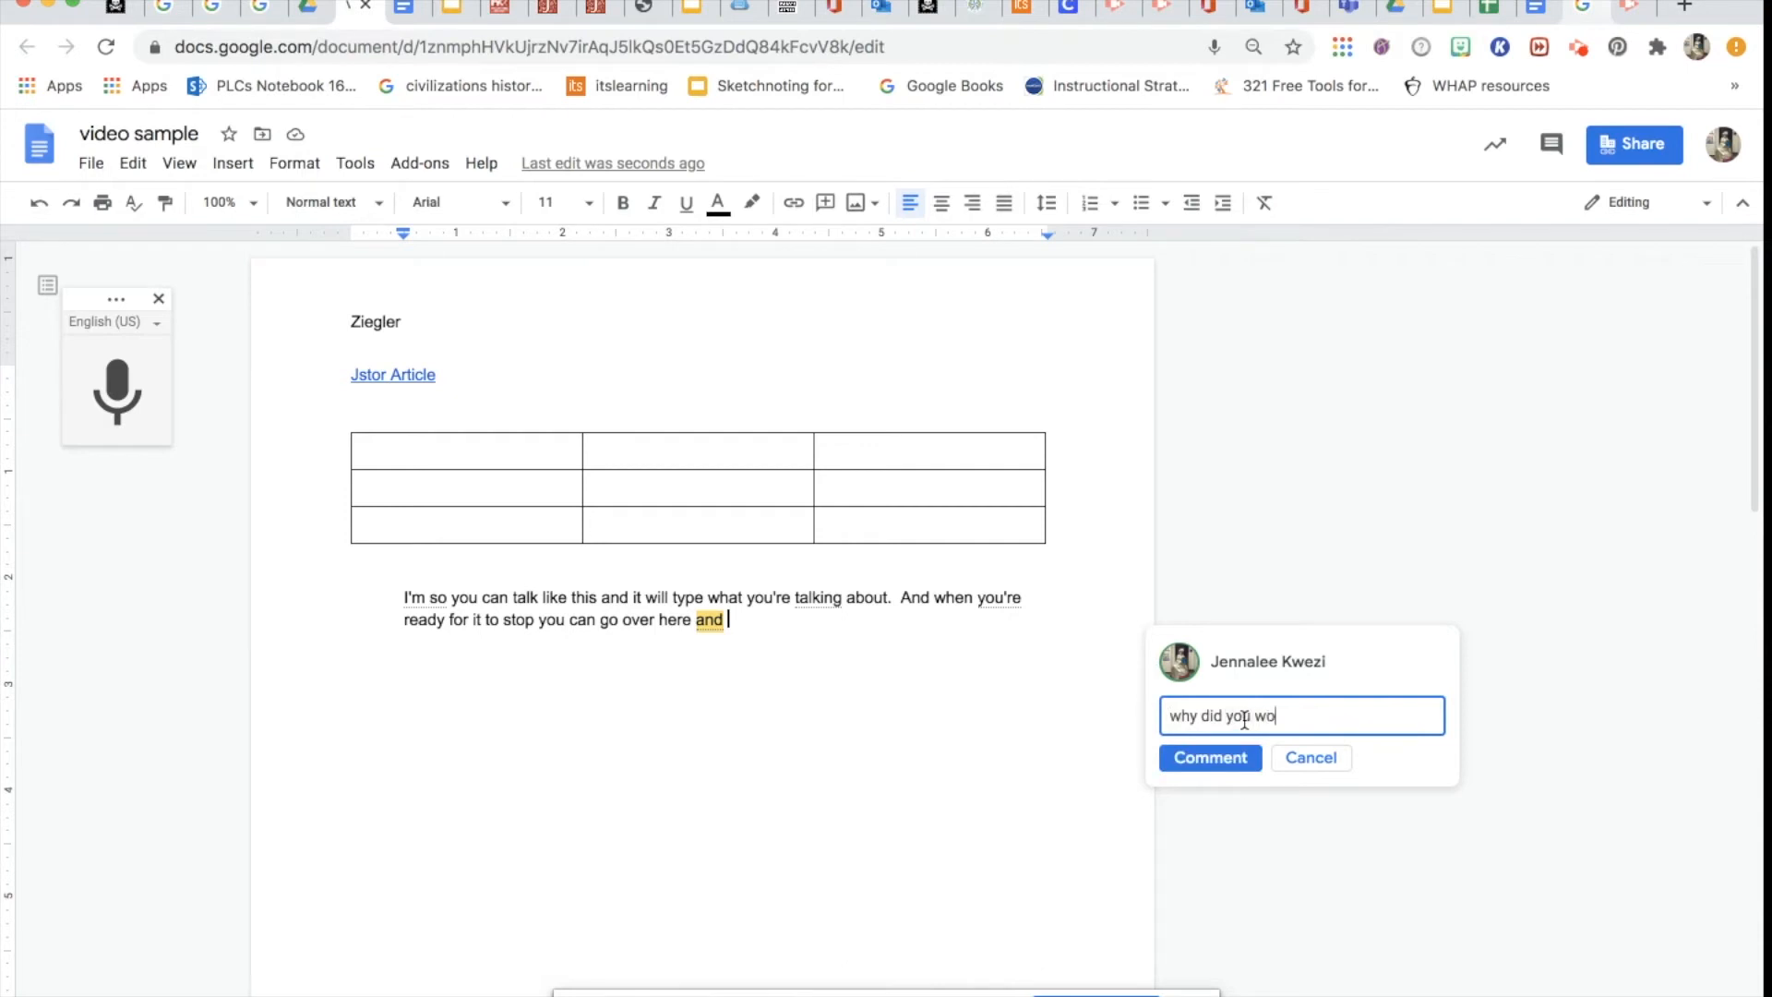
text(rd it this way?)
click(1230, 753)
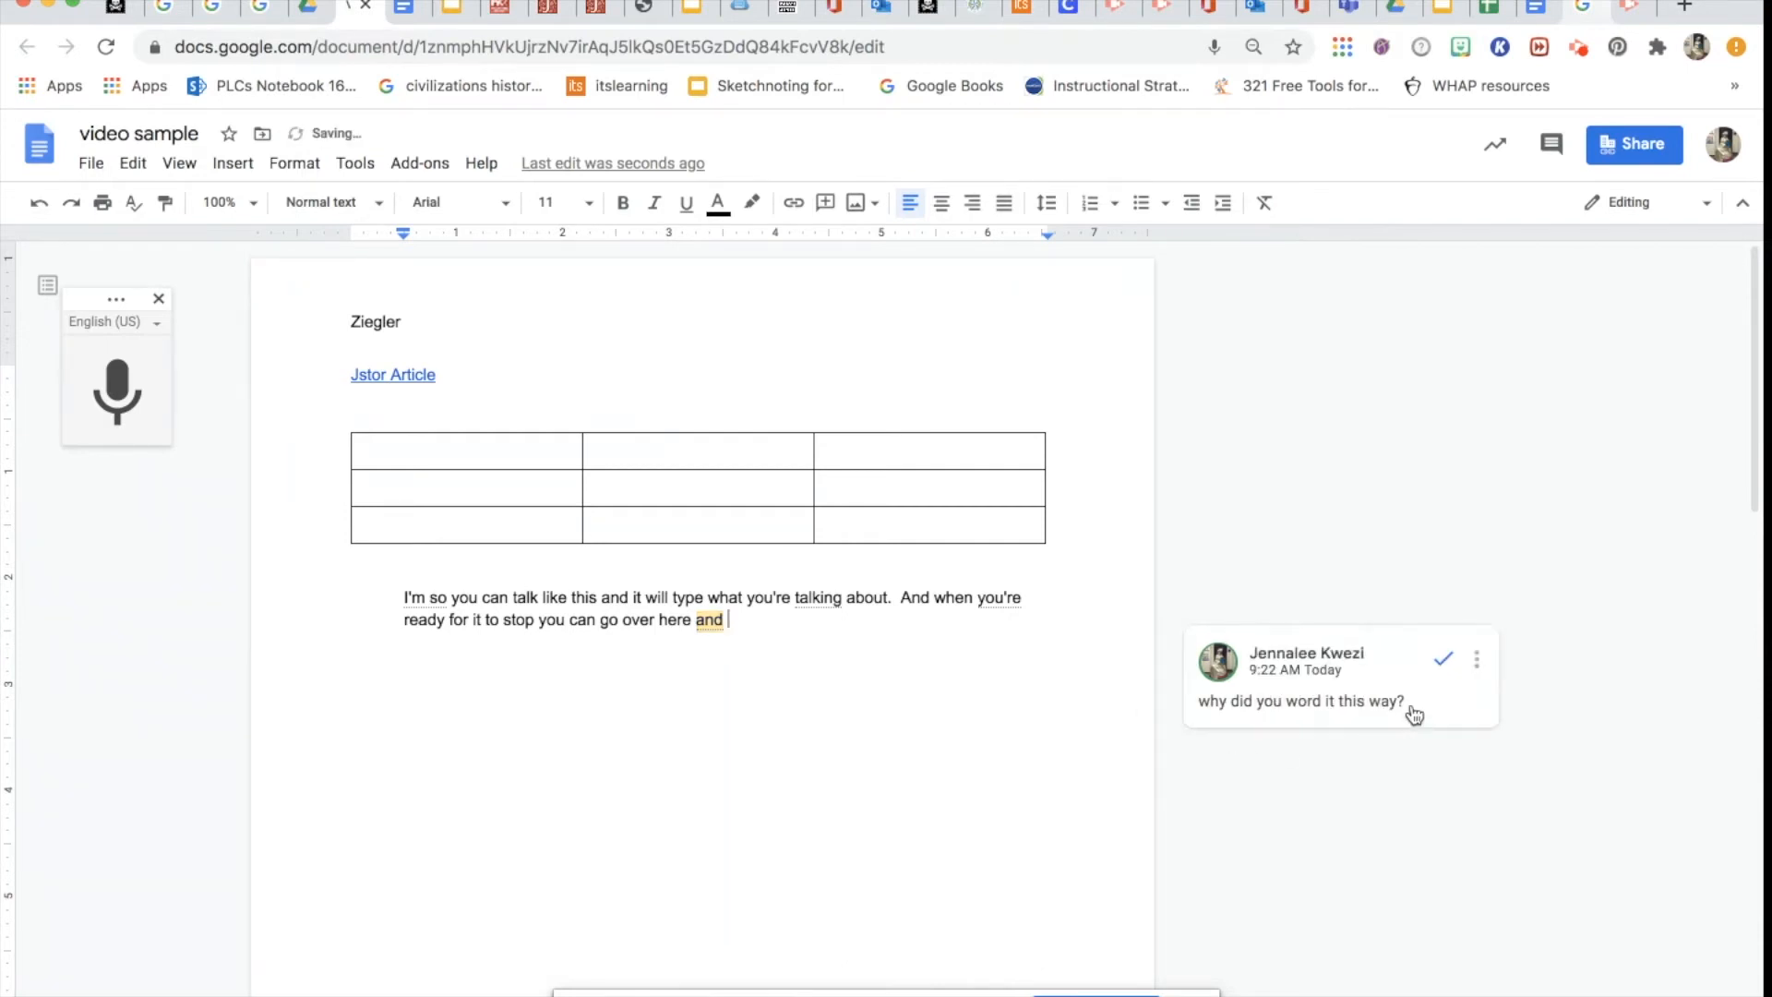
click(1486, 661)
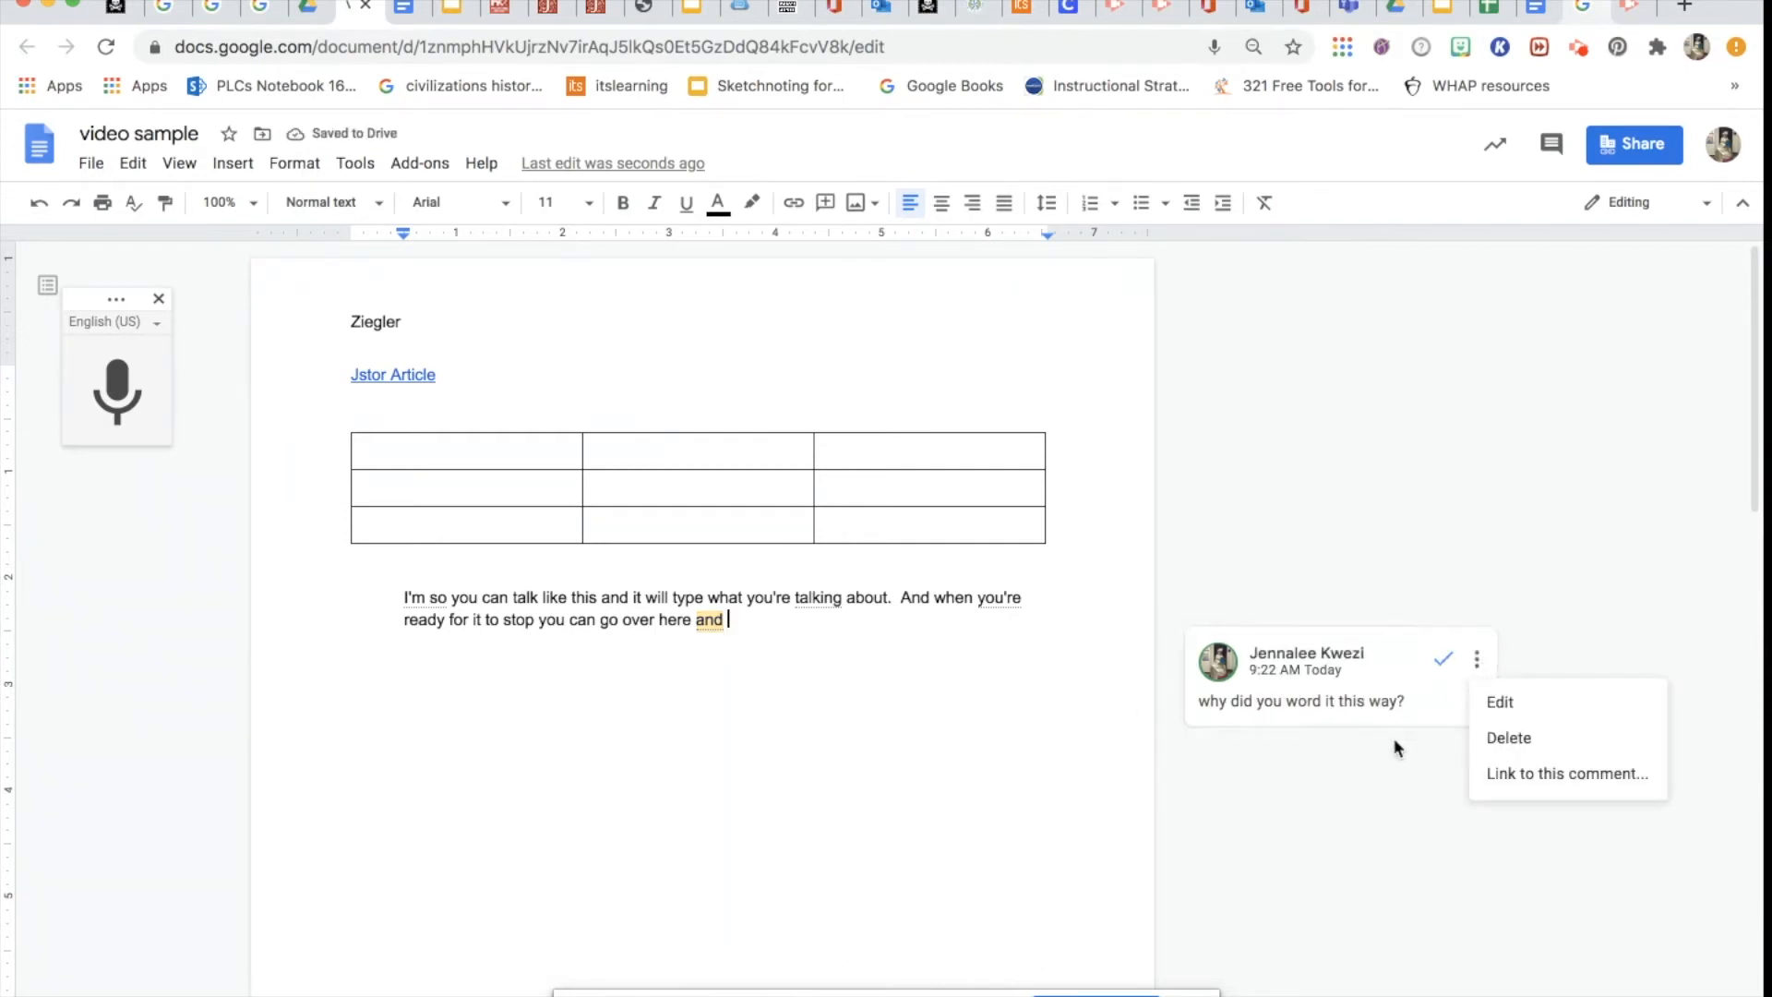
click(1382, 578)
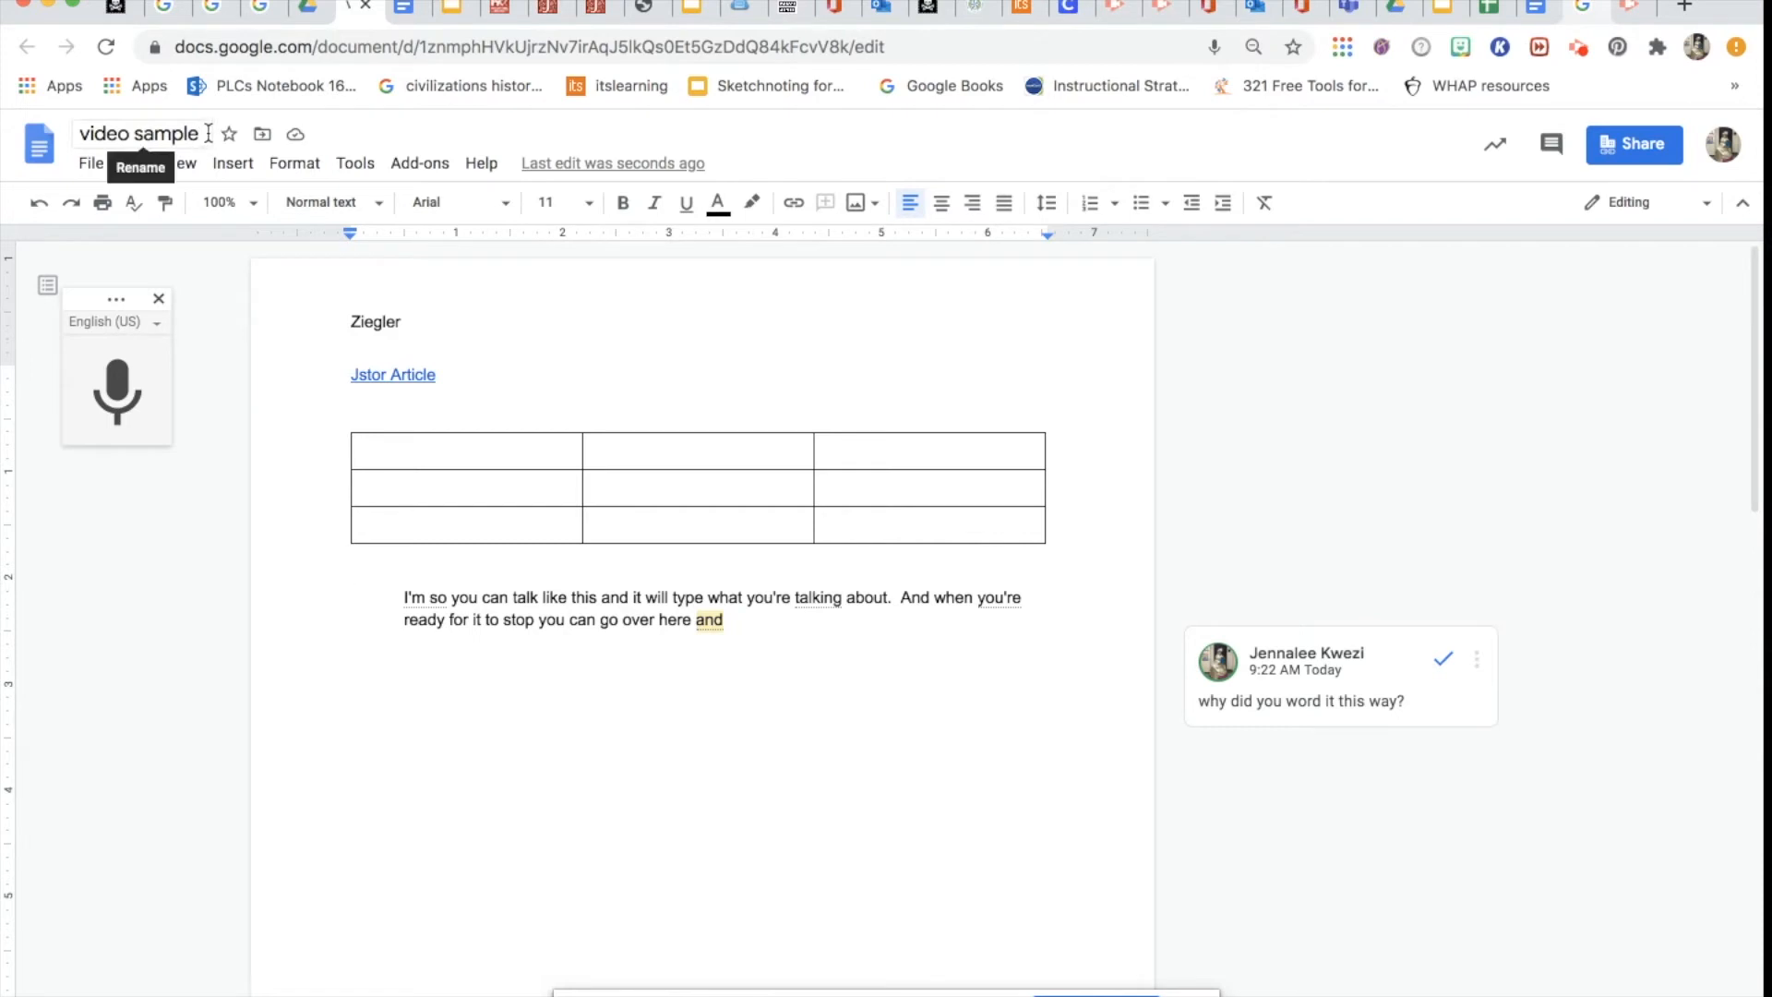
- Rename the document as WH_Unit 1 vocab
click(111, 134)
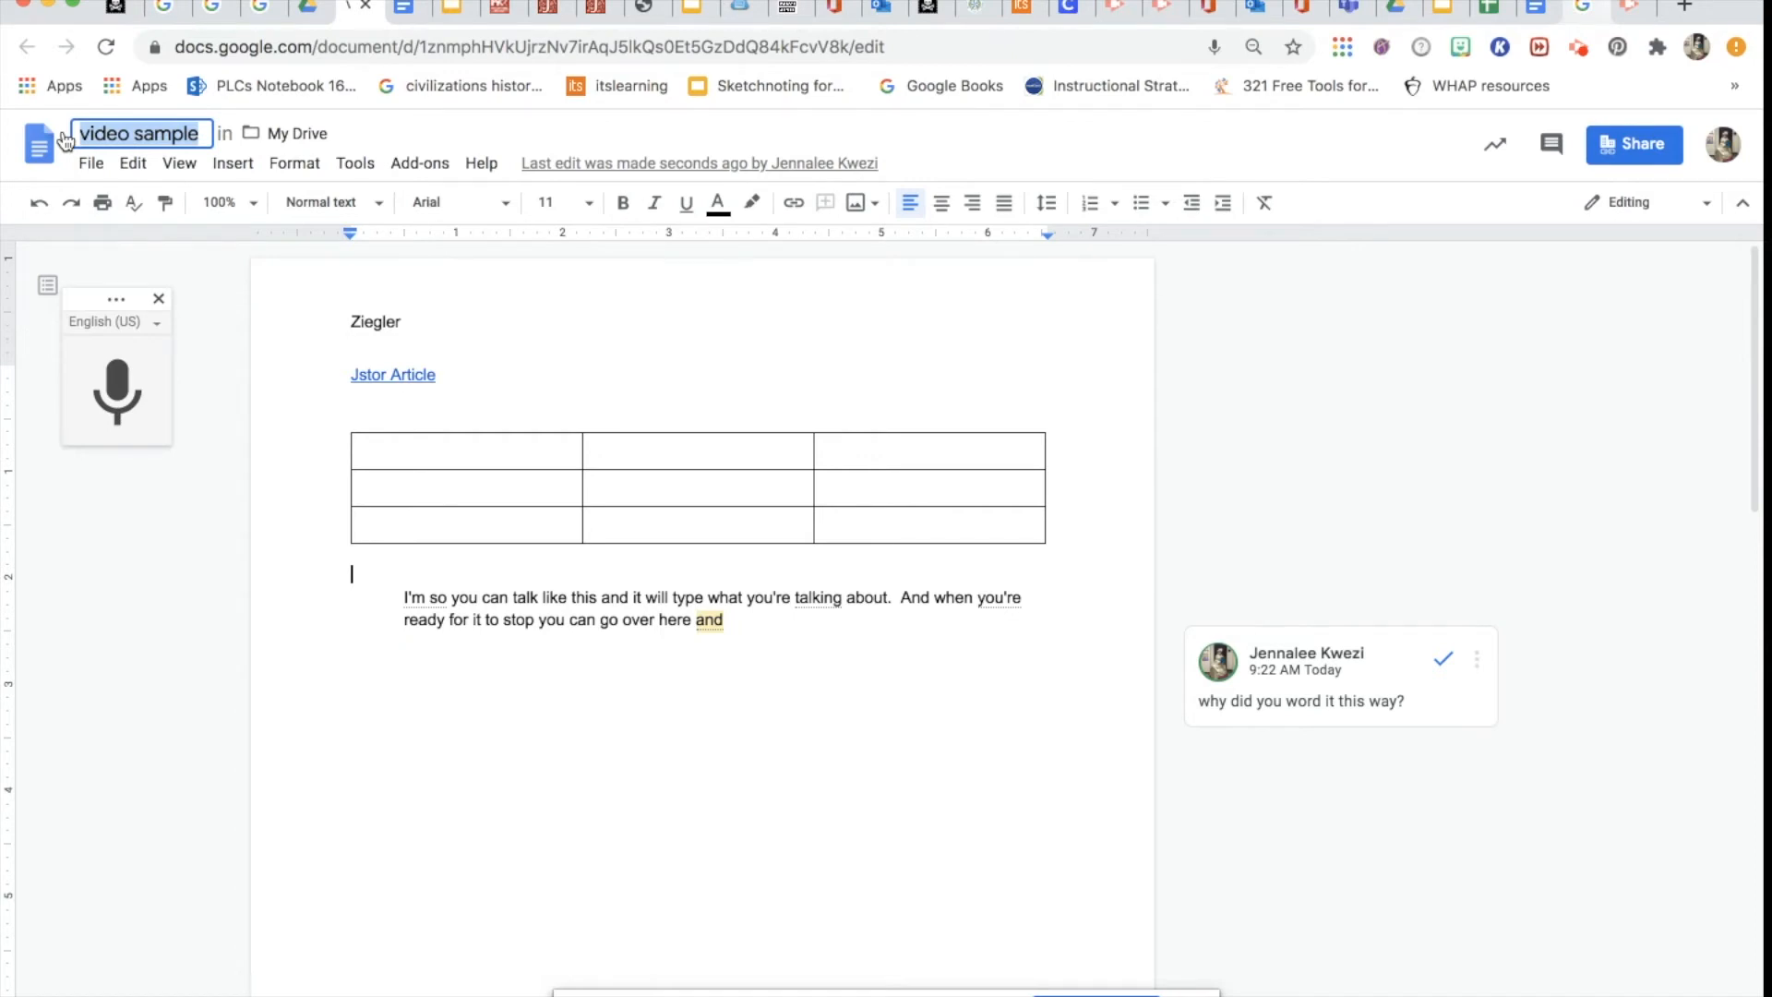
text(WH_)
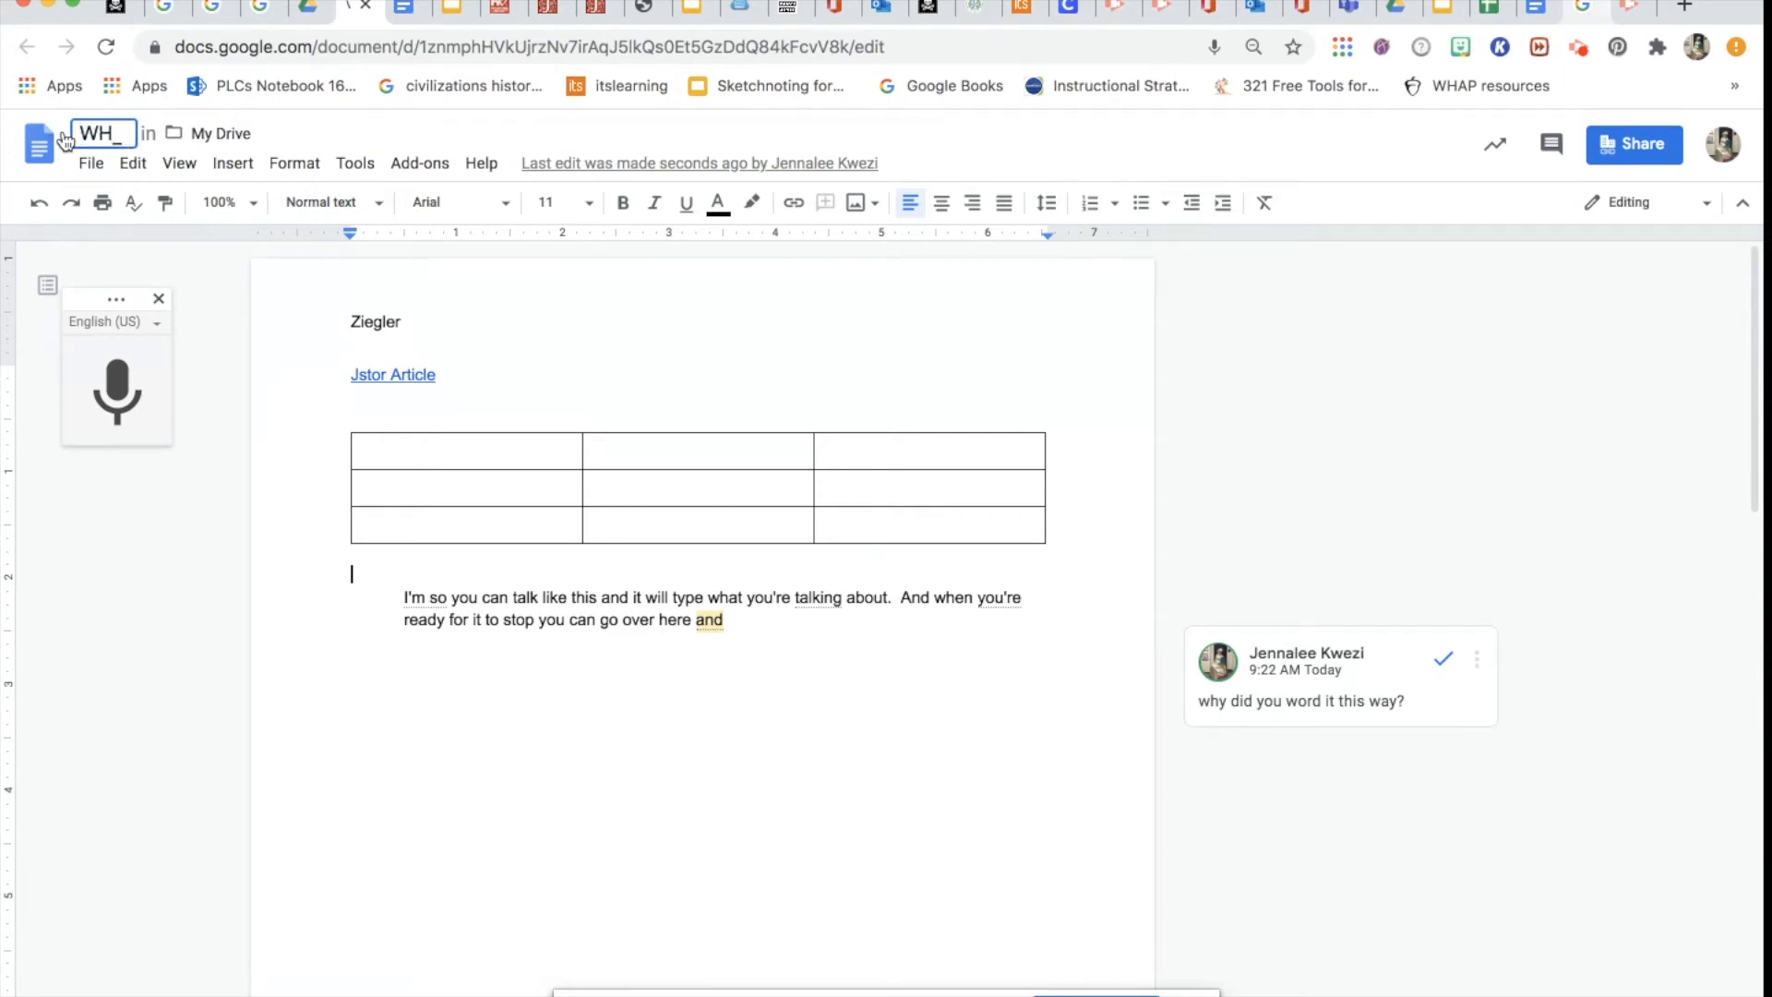
text(Uni)
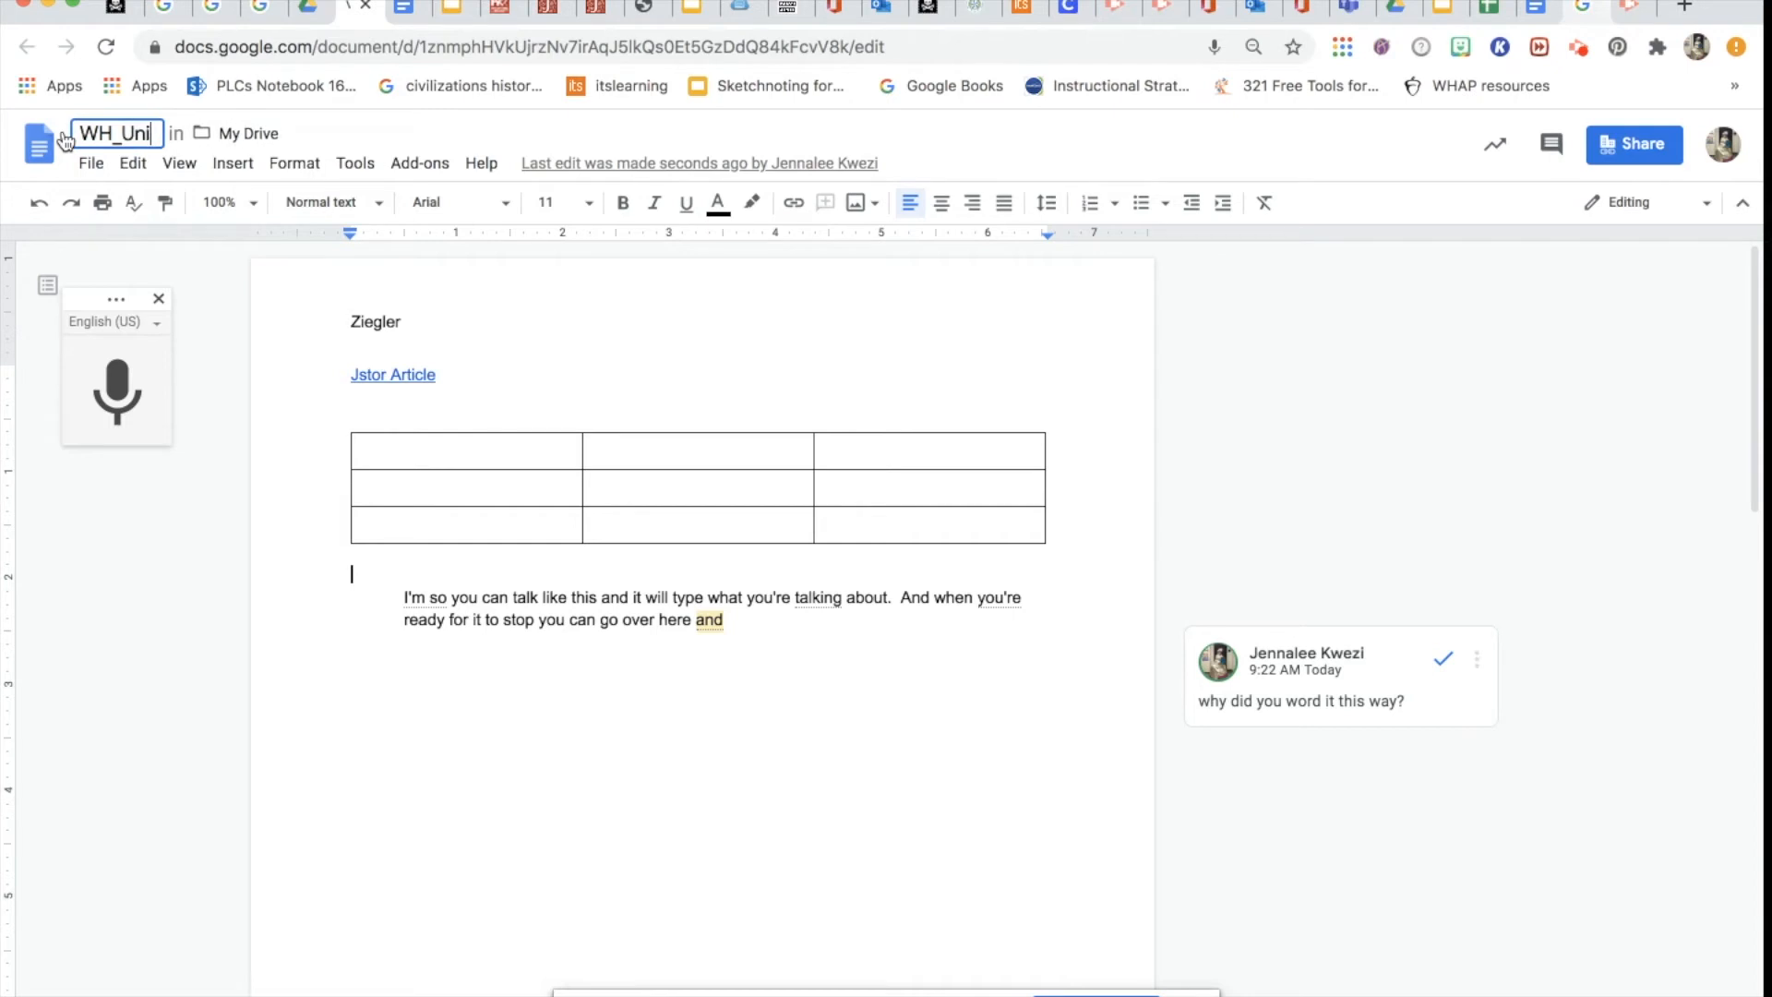
text(t 1 vocab)
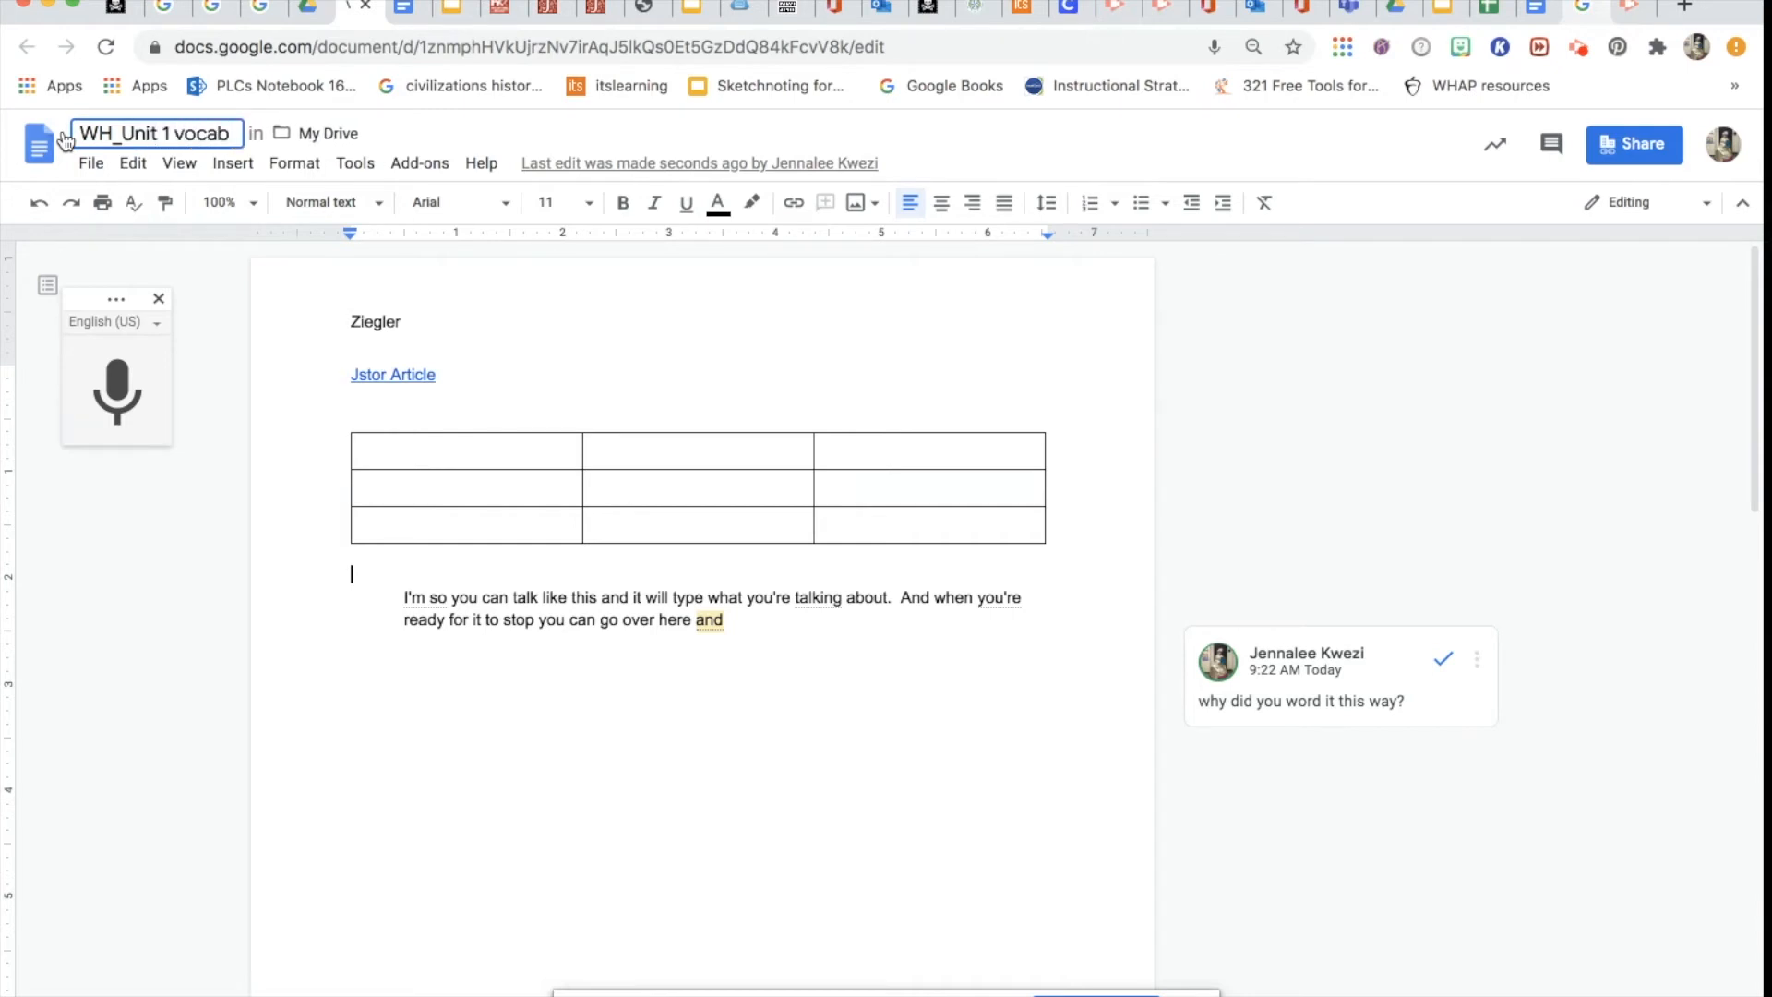
key(Return)
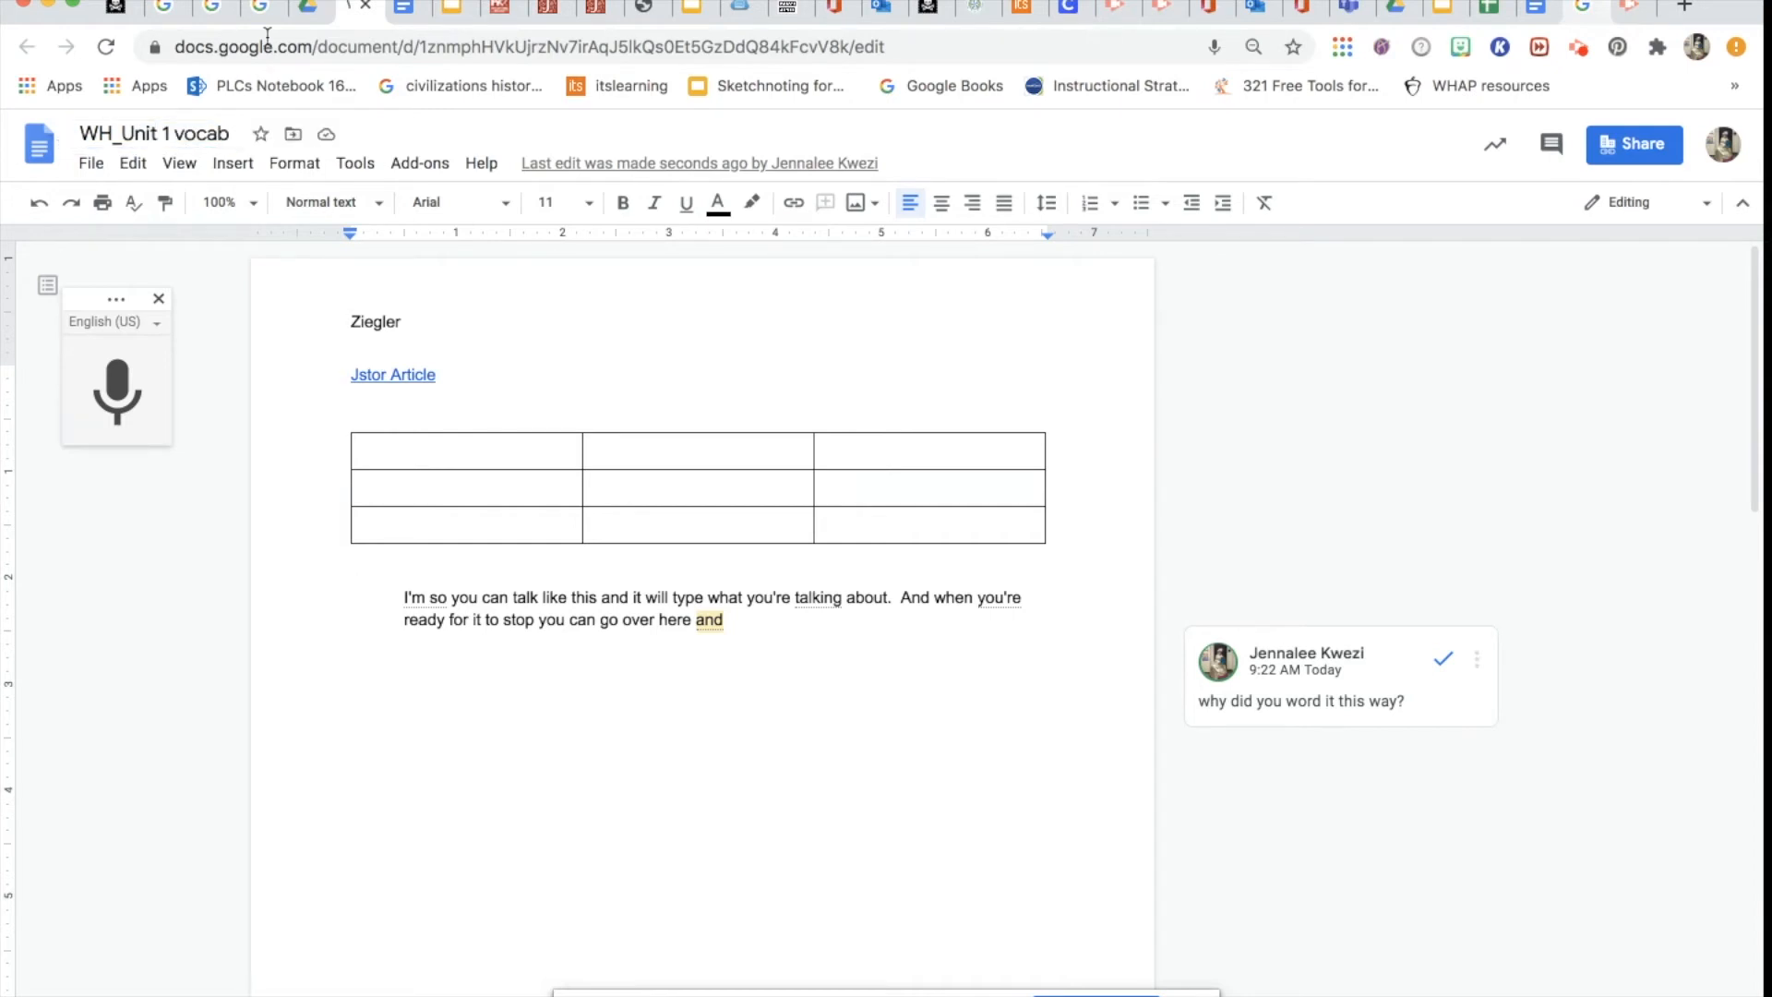
- Switch to Google Drive and create a document named WH_Unit 1 inside the World history folder
click(312, 7)
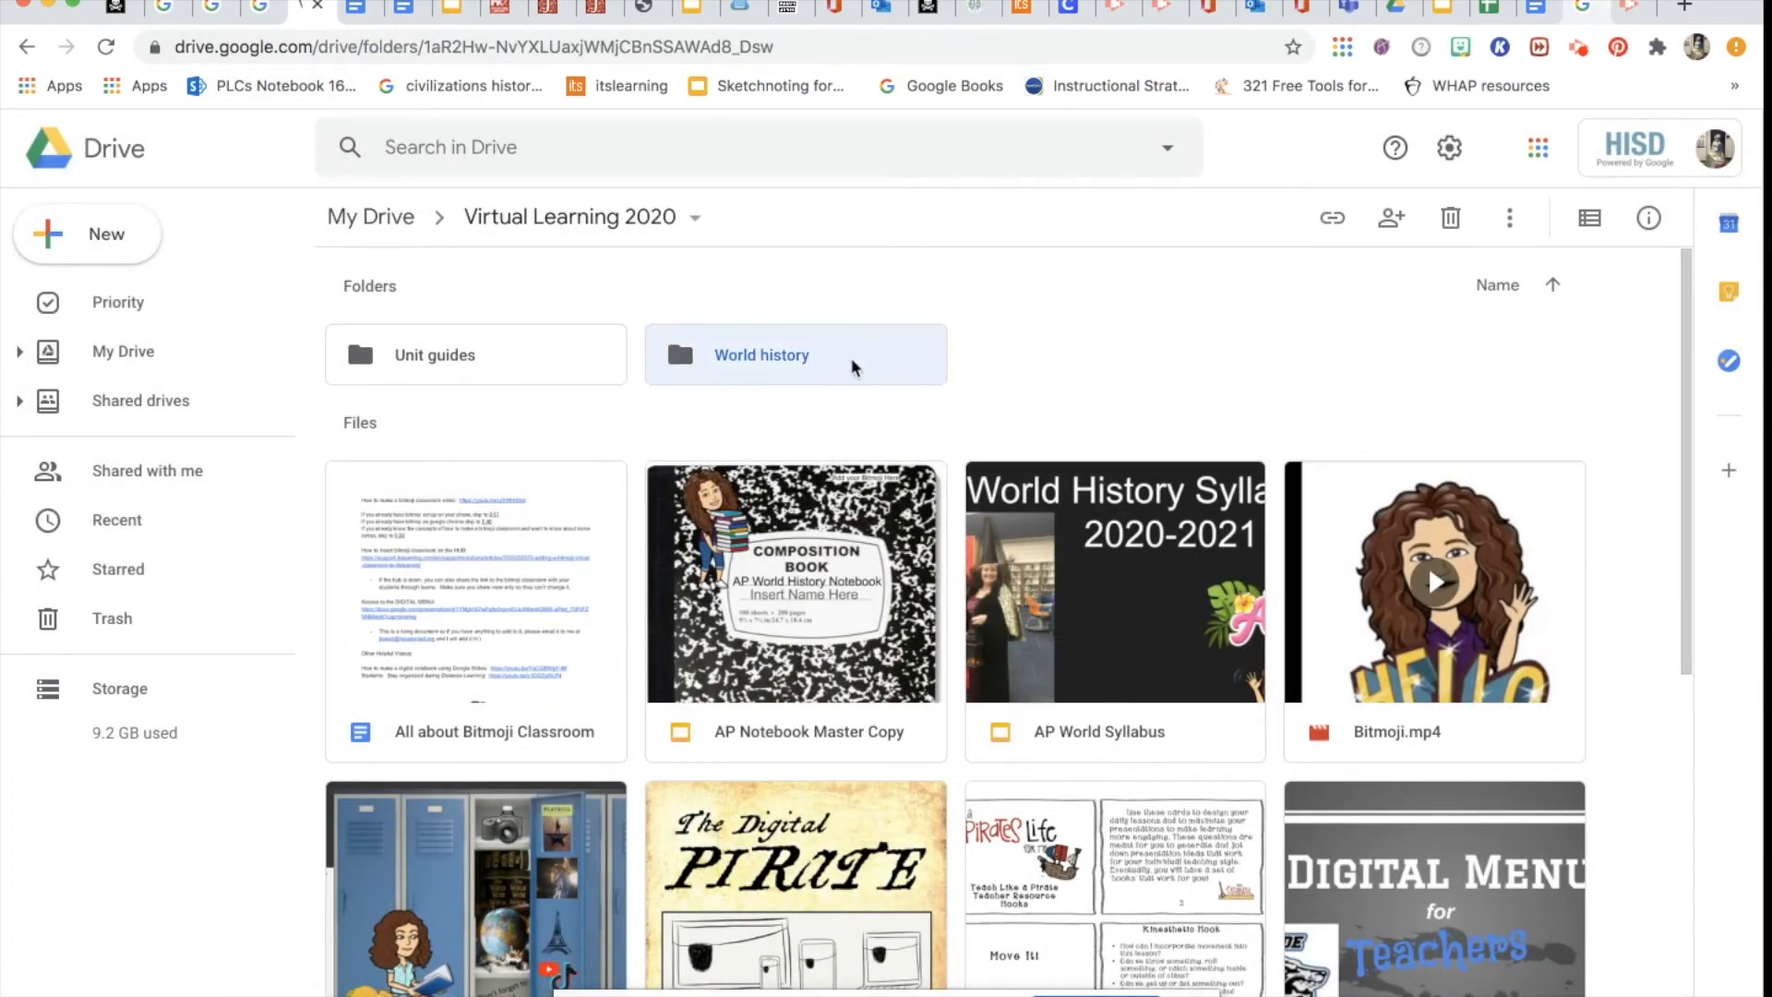
double_click(851, 357)
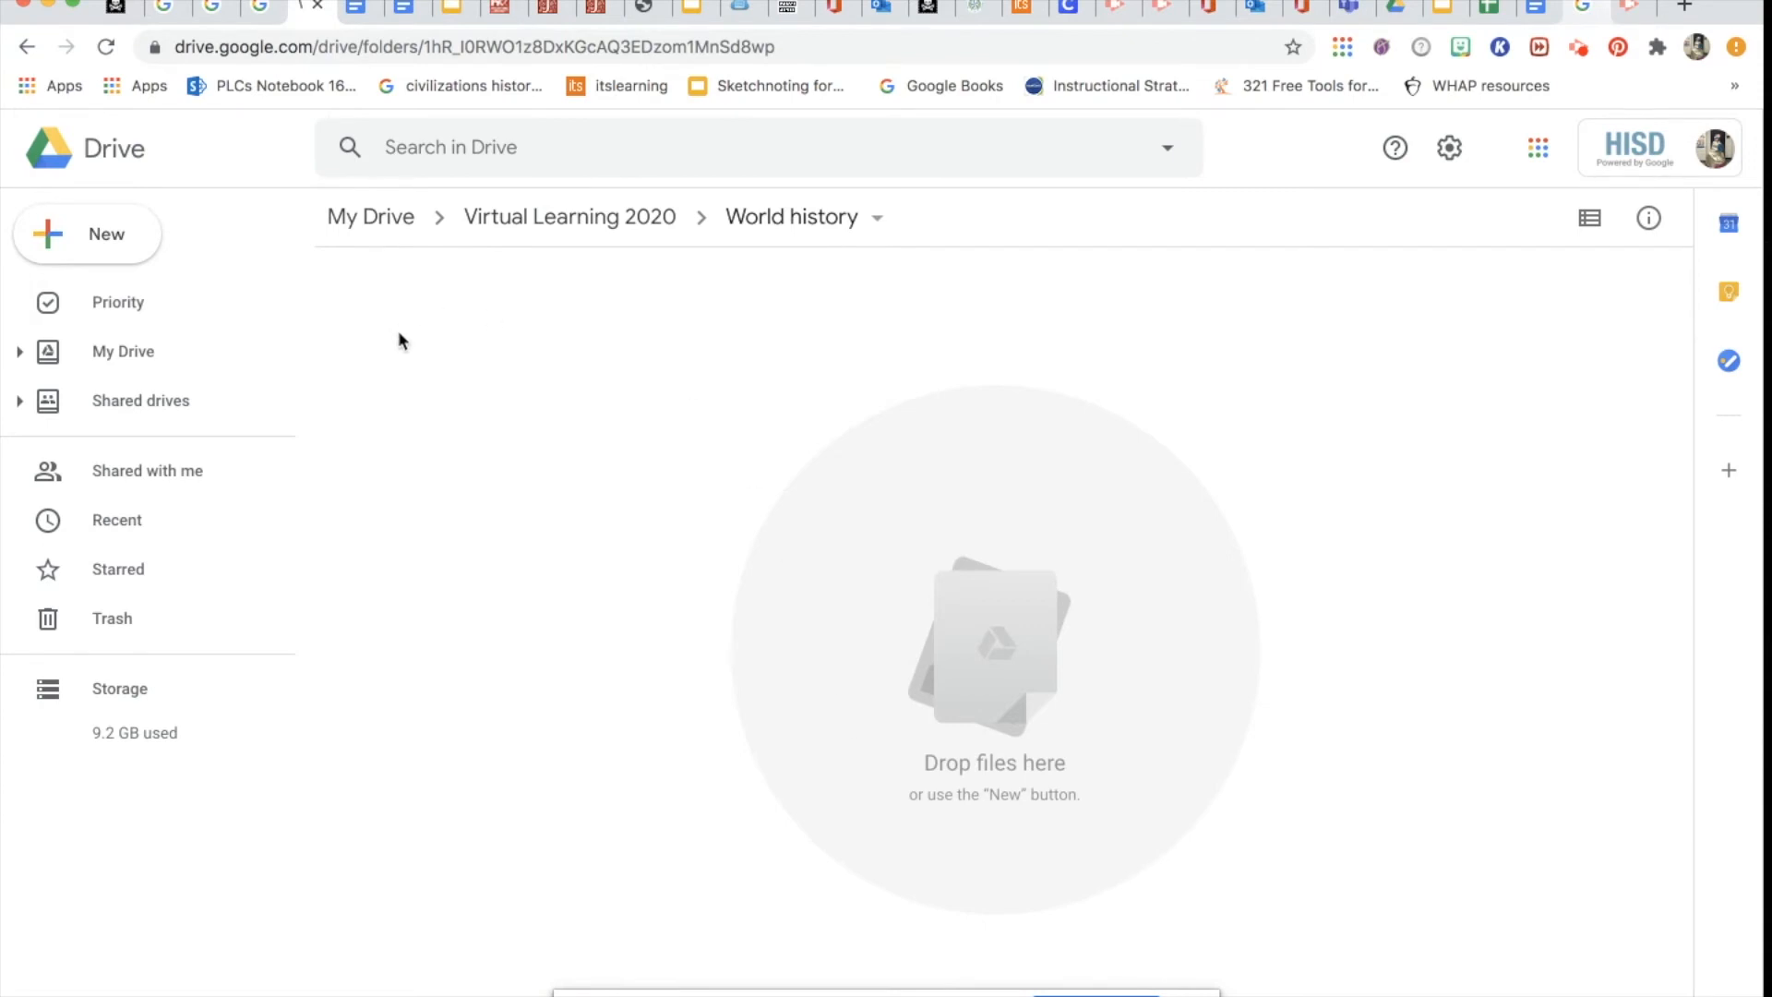
click(88, 236)
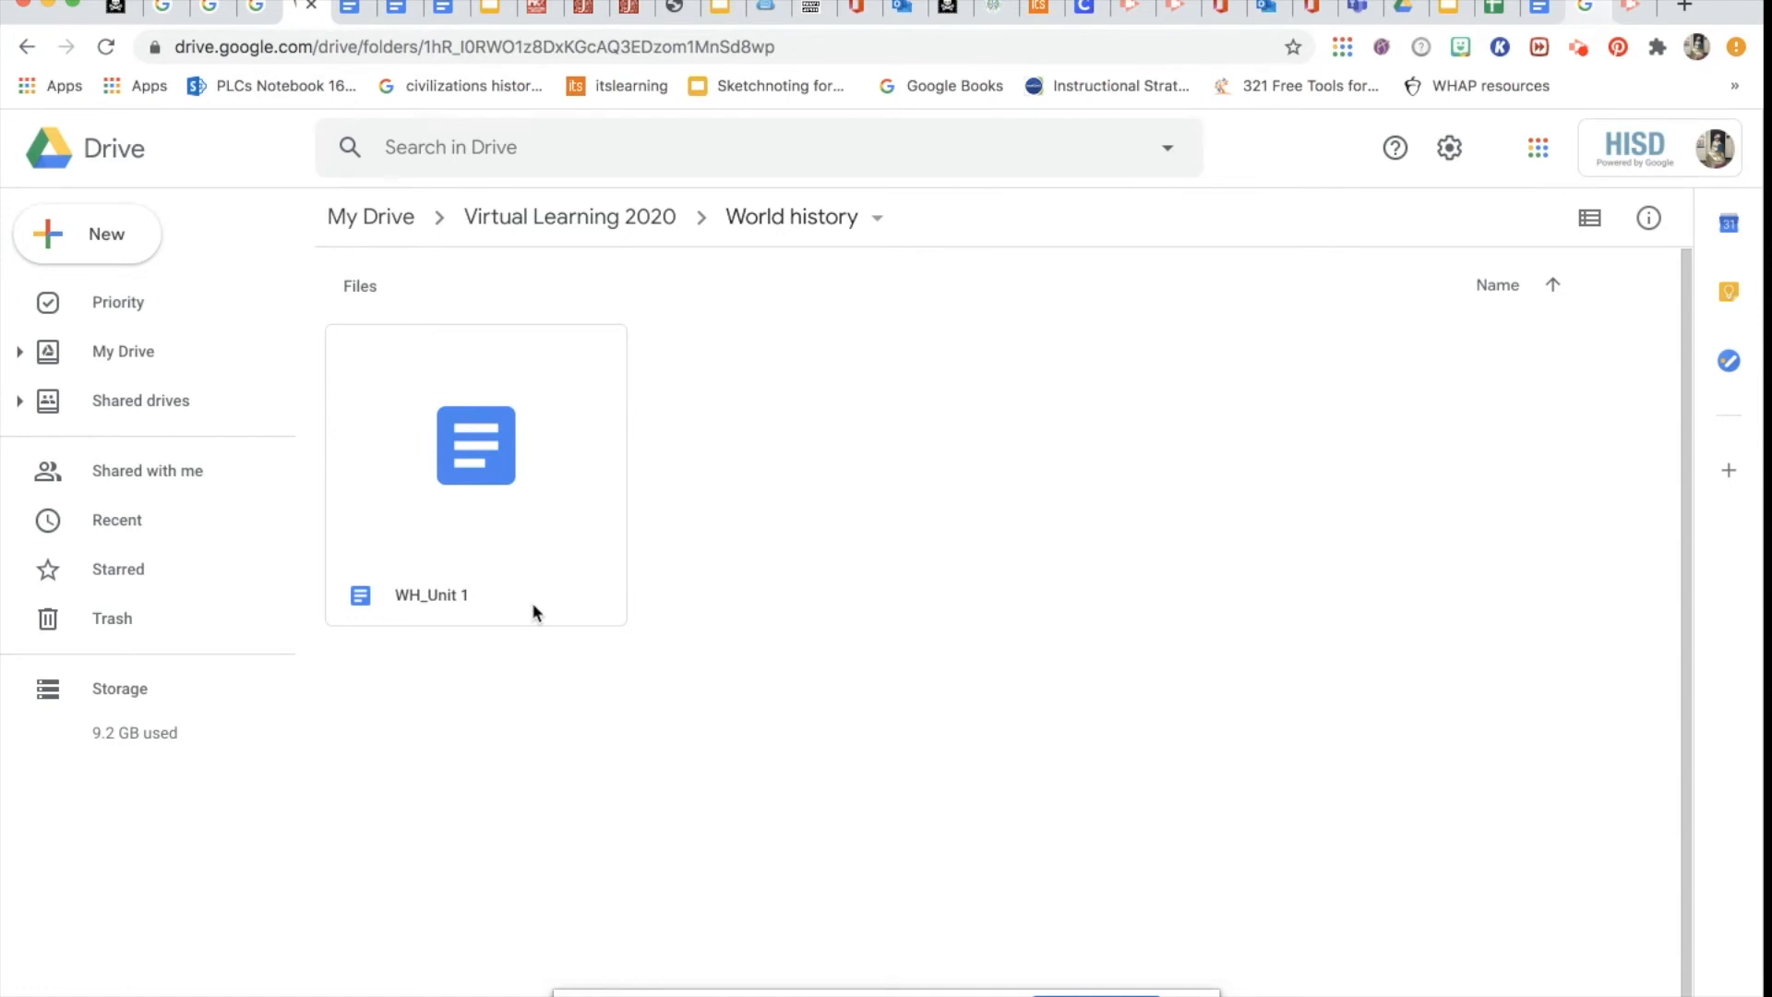
- Go back to the Virtual Learning 2020 folder and delete its World history folder
click(613, 218)
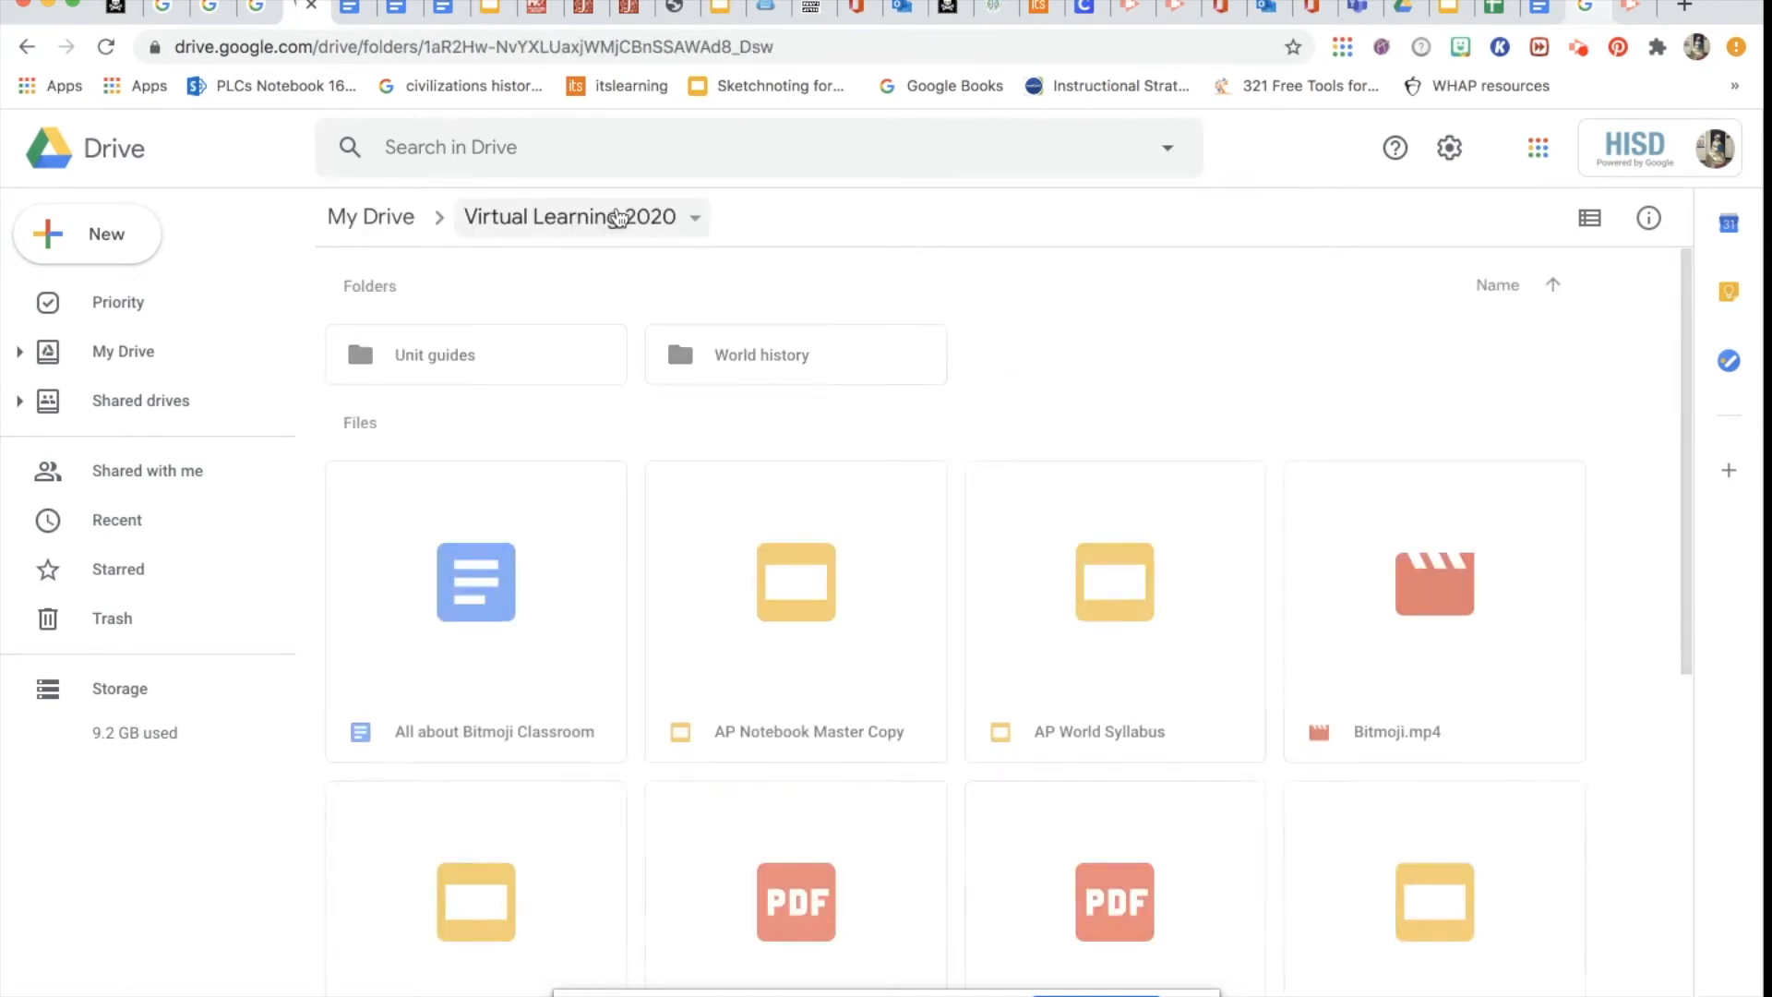
click(716, 352)
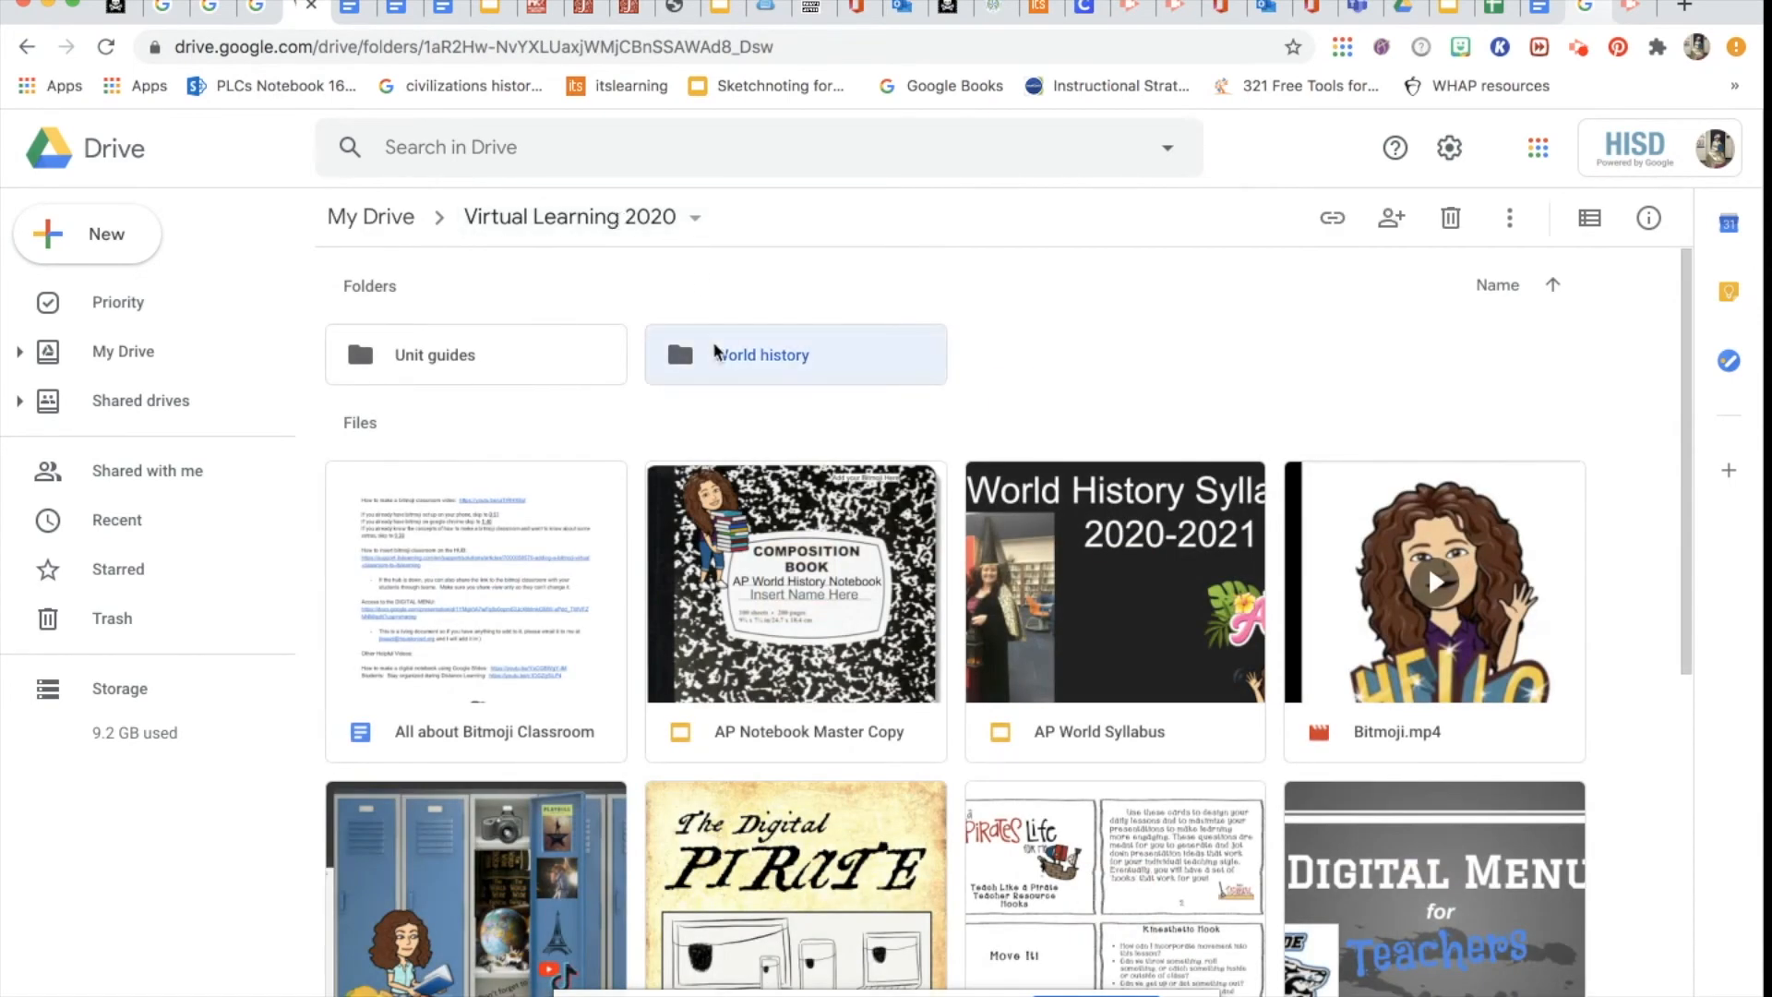
click(1451, 219)
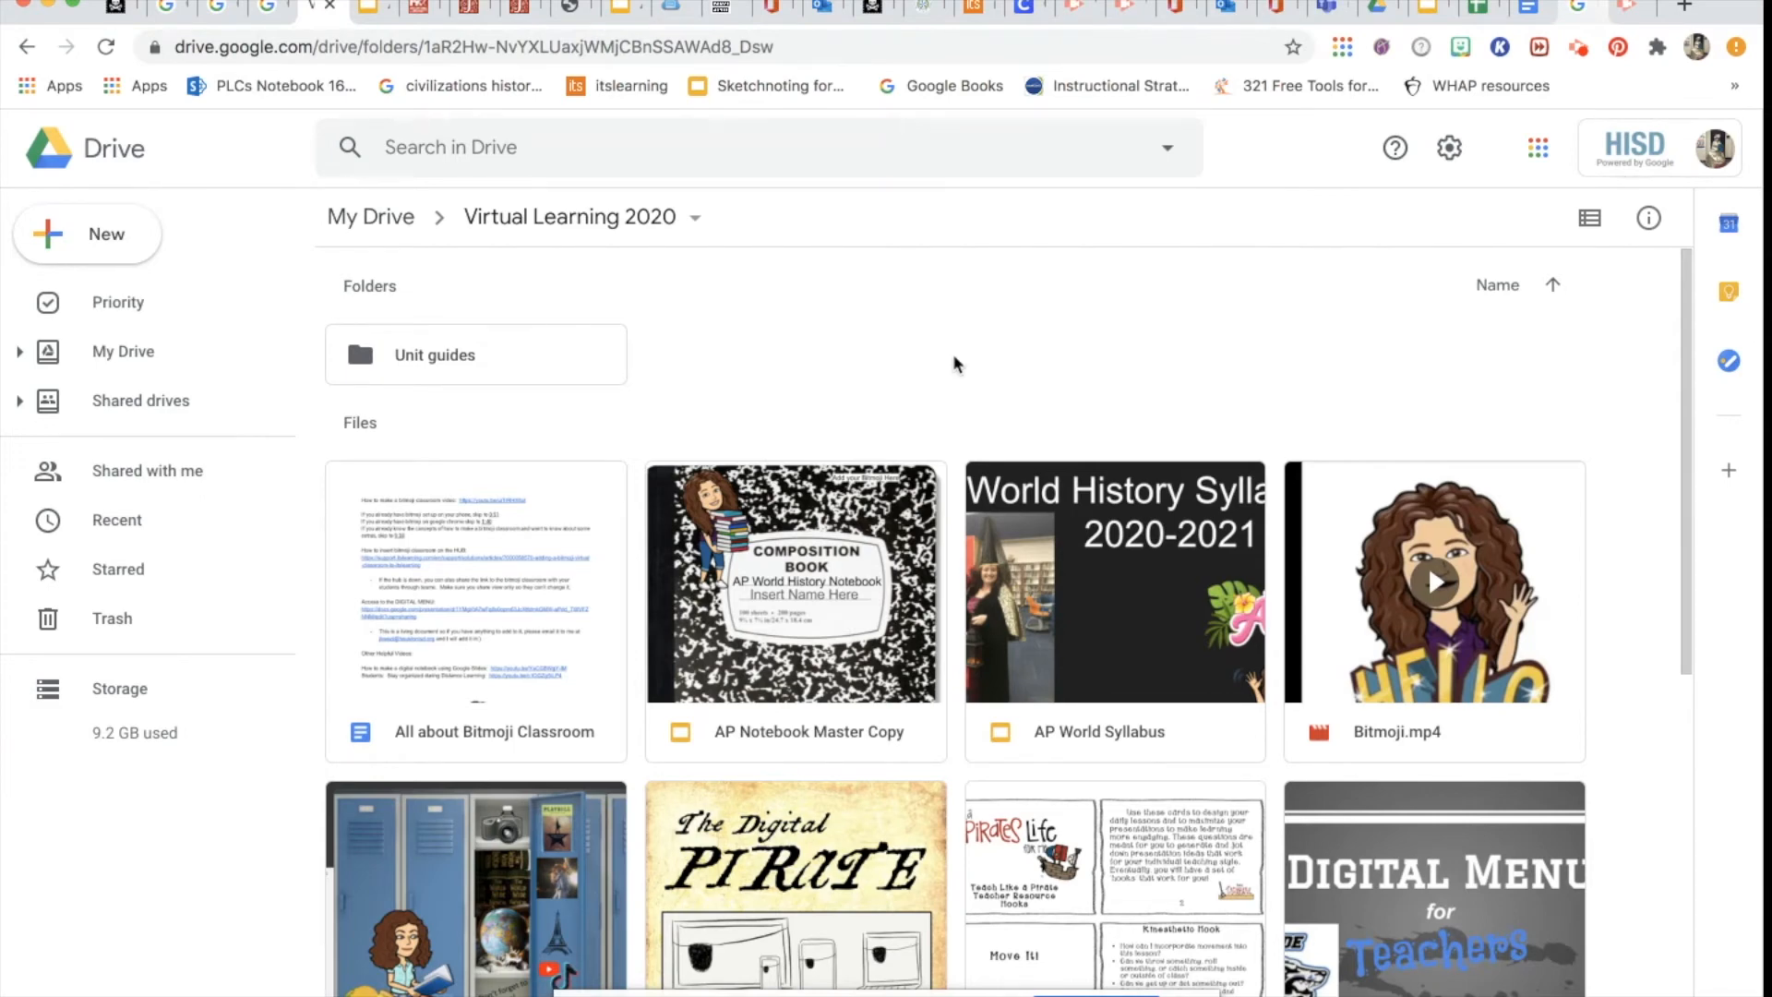
- Create a Google Slides presentation in the World HIstory folder and set its page size to custom 8.5 x 11 inches
click(143, 247)
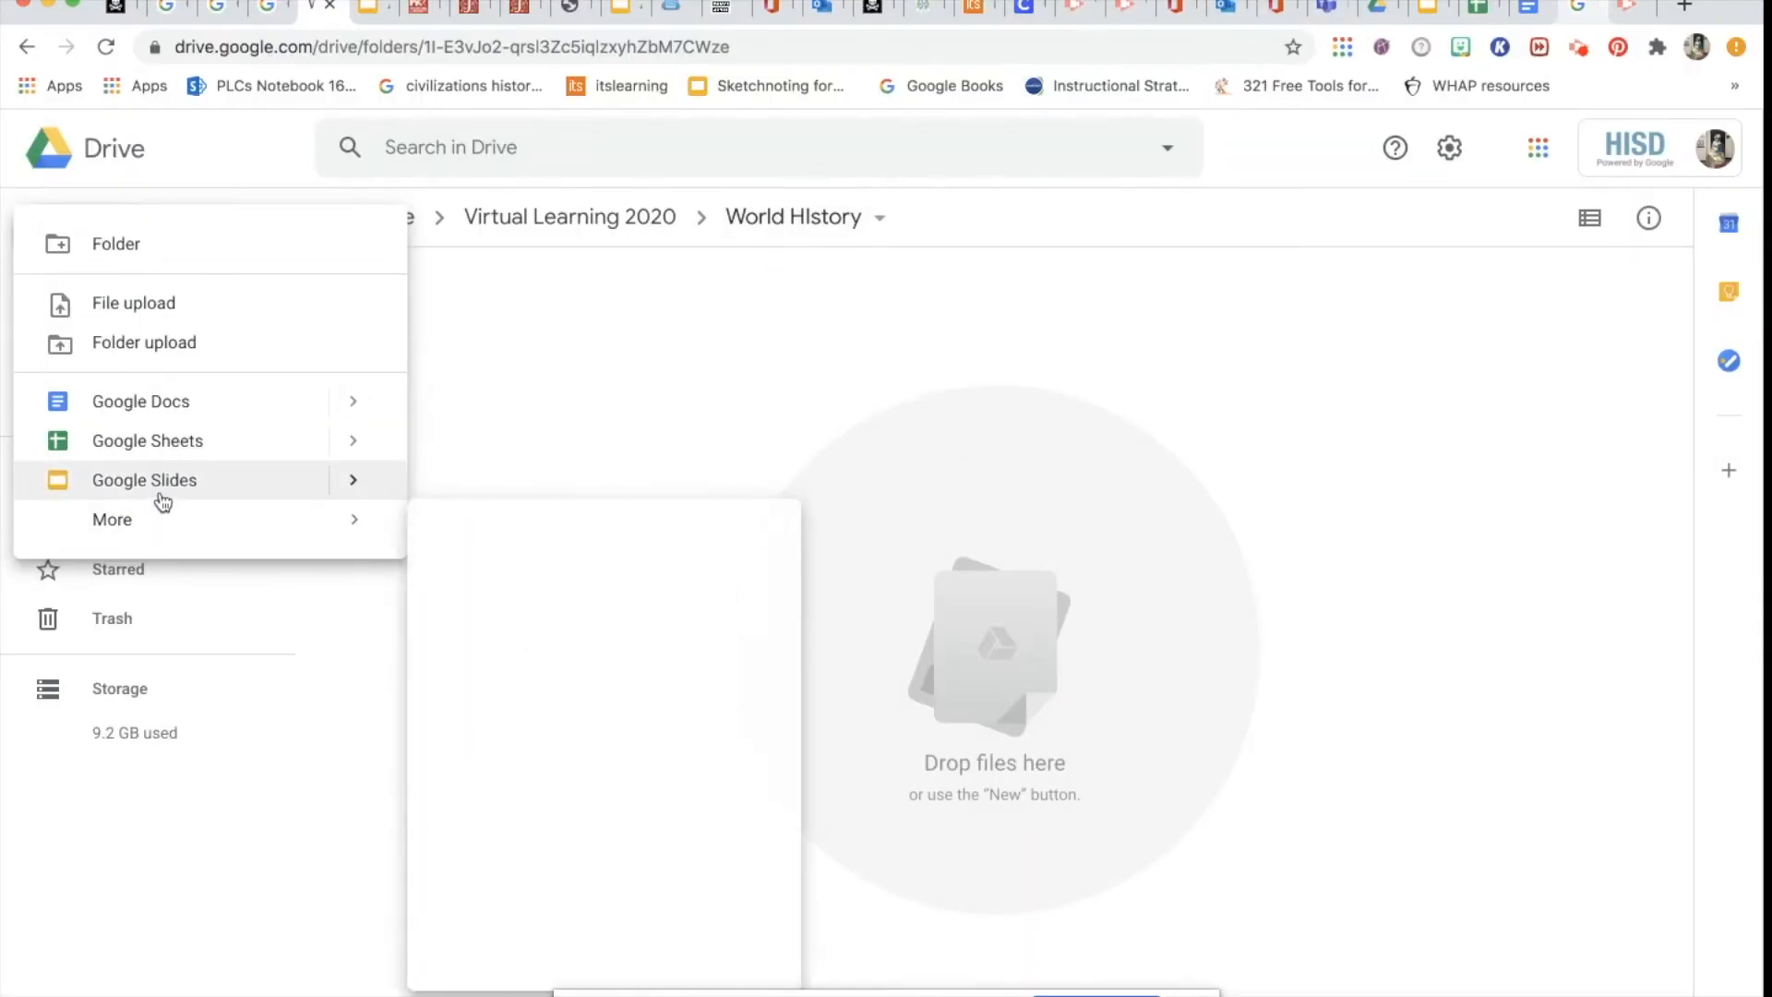
click(159, 491)
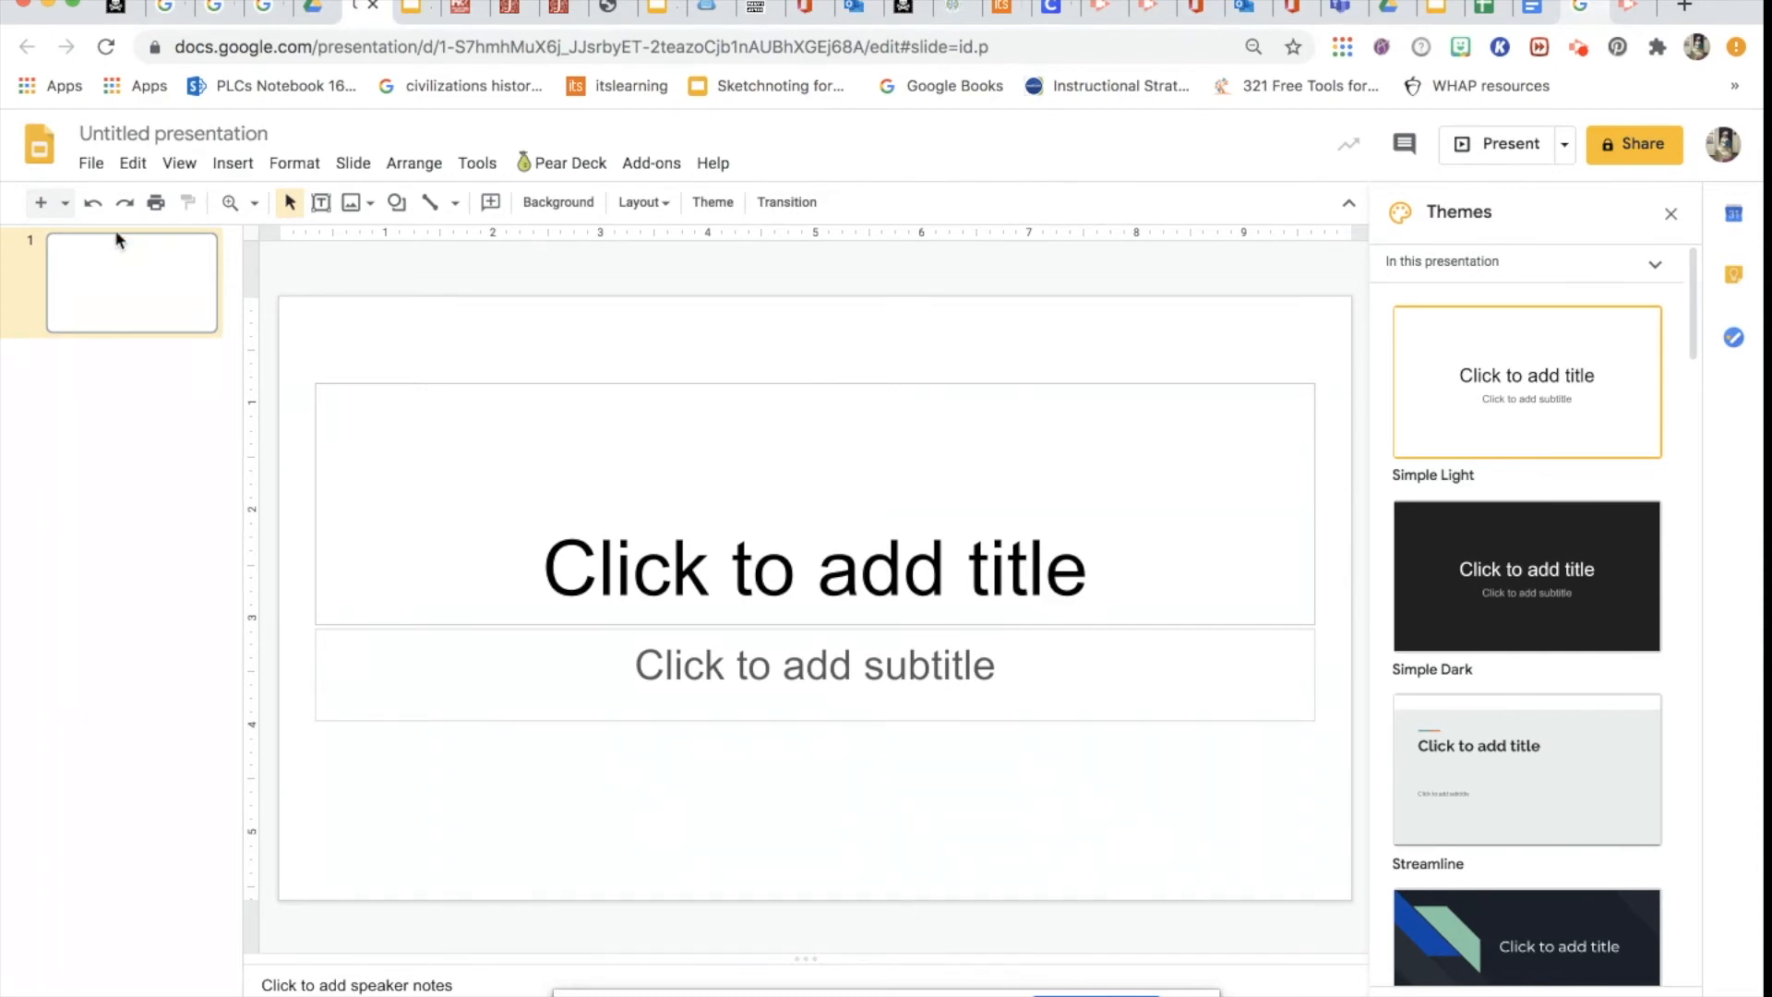
click(91, 162)
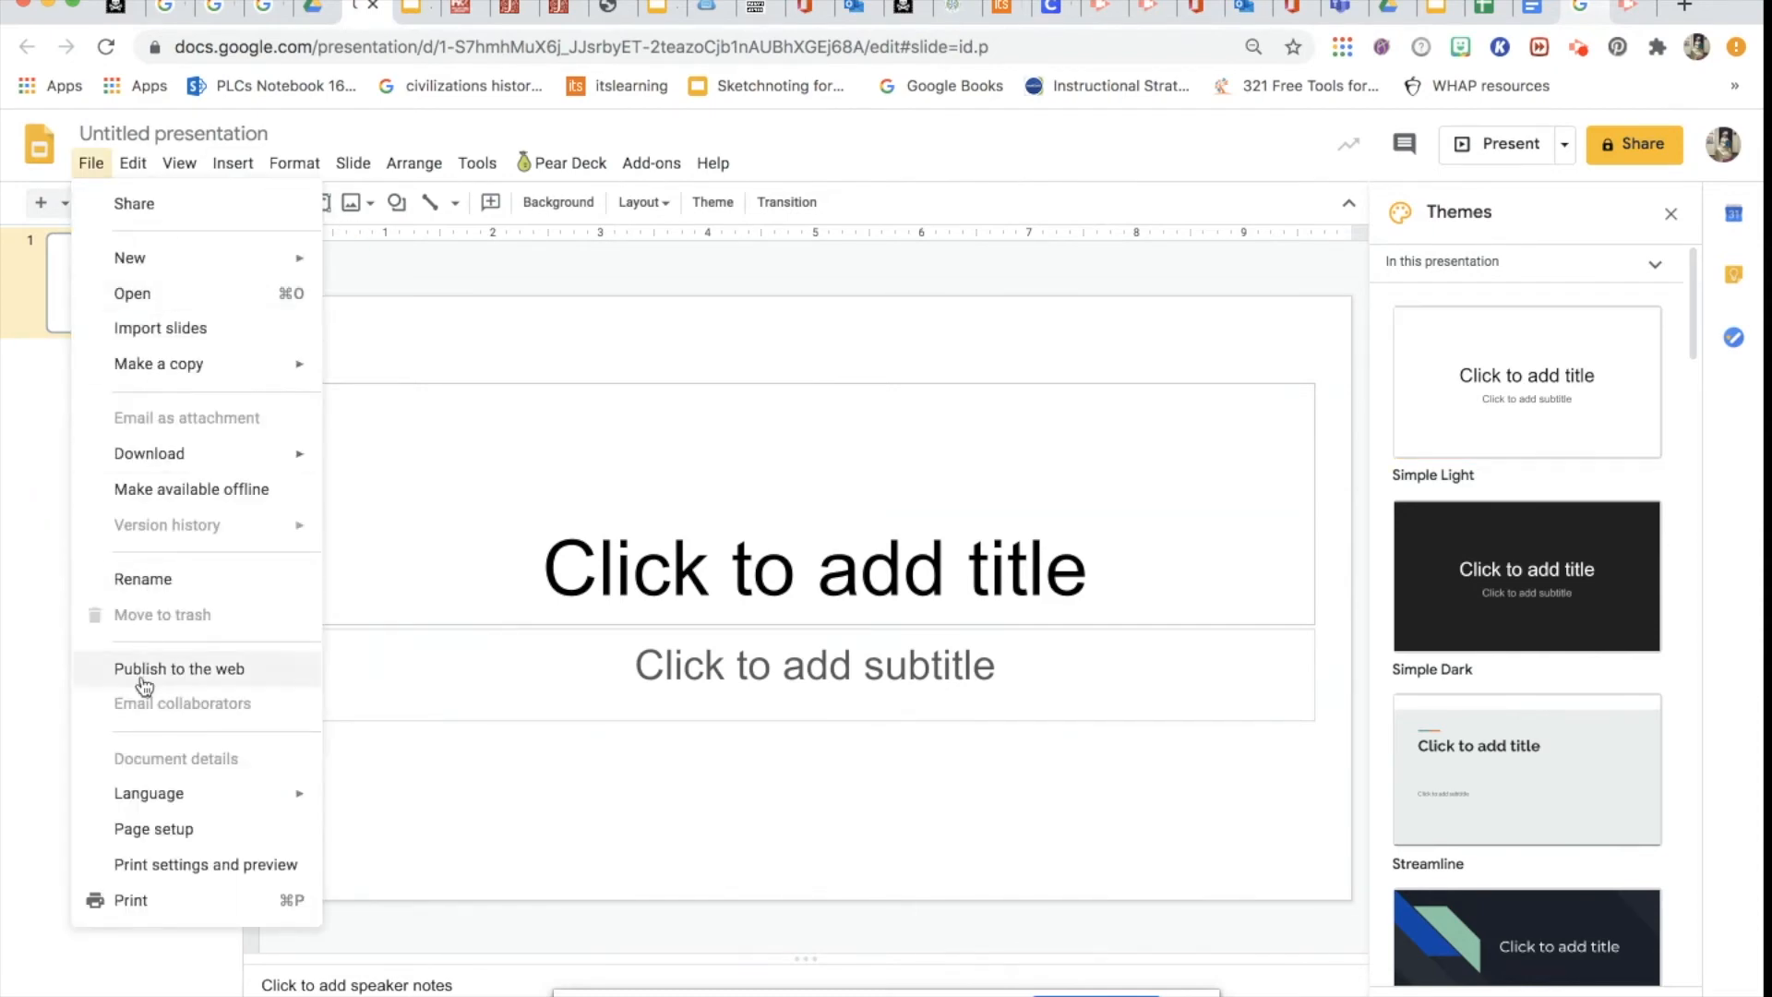
click(154, 830)
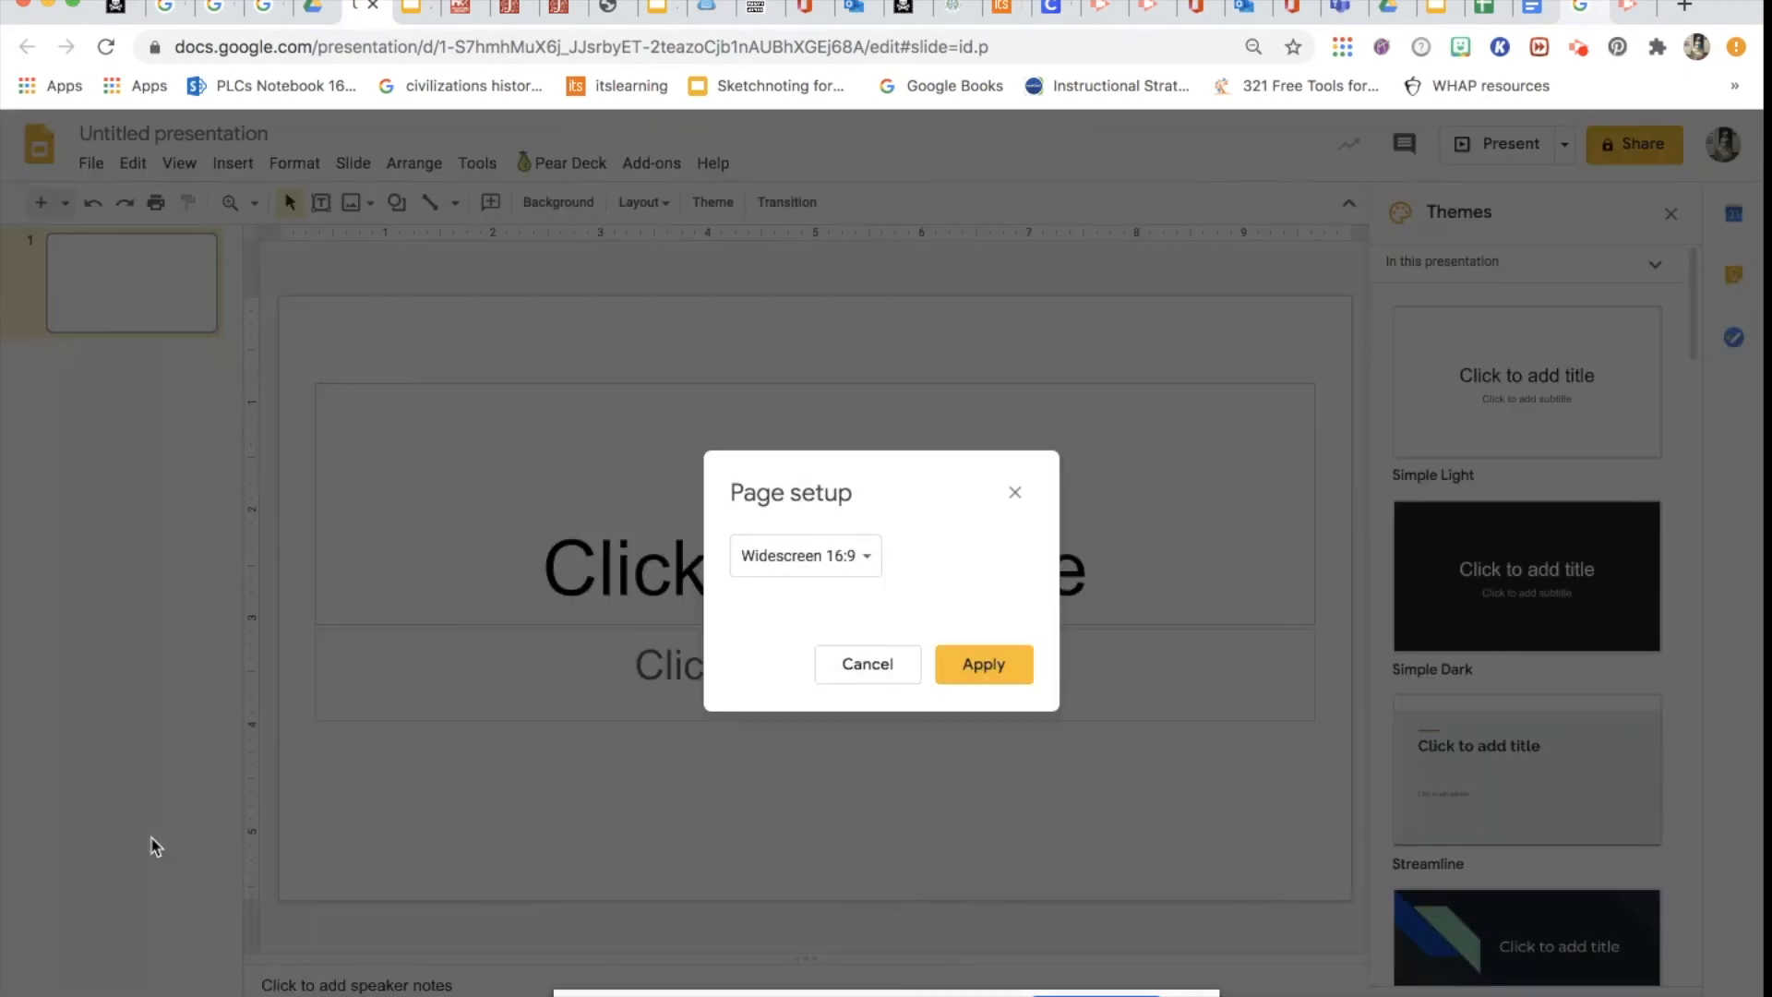
click(836, 557)
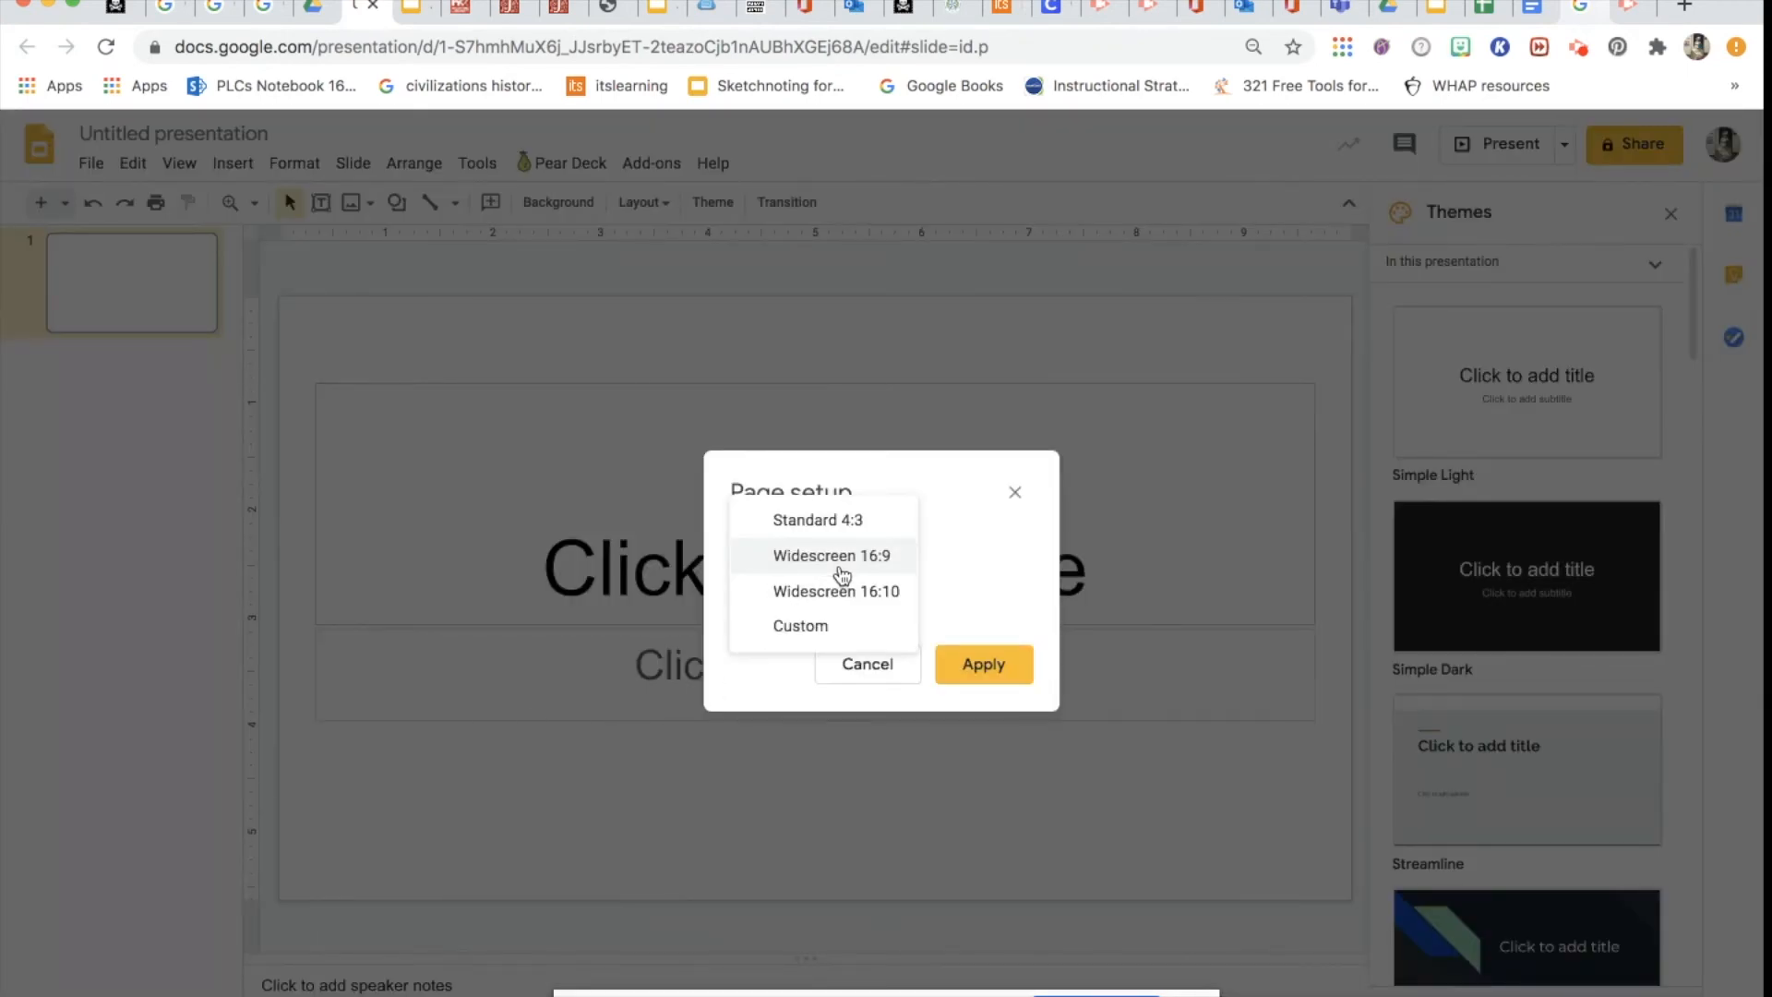
click(834, 625)
drag(781, 616, 720, 621)
text(8.5)
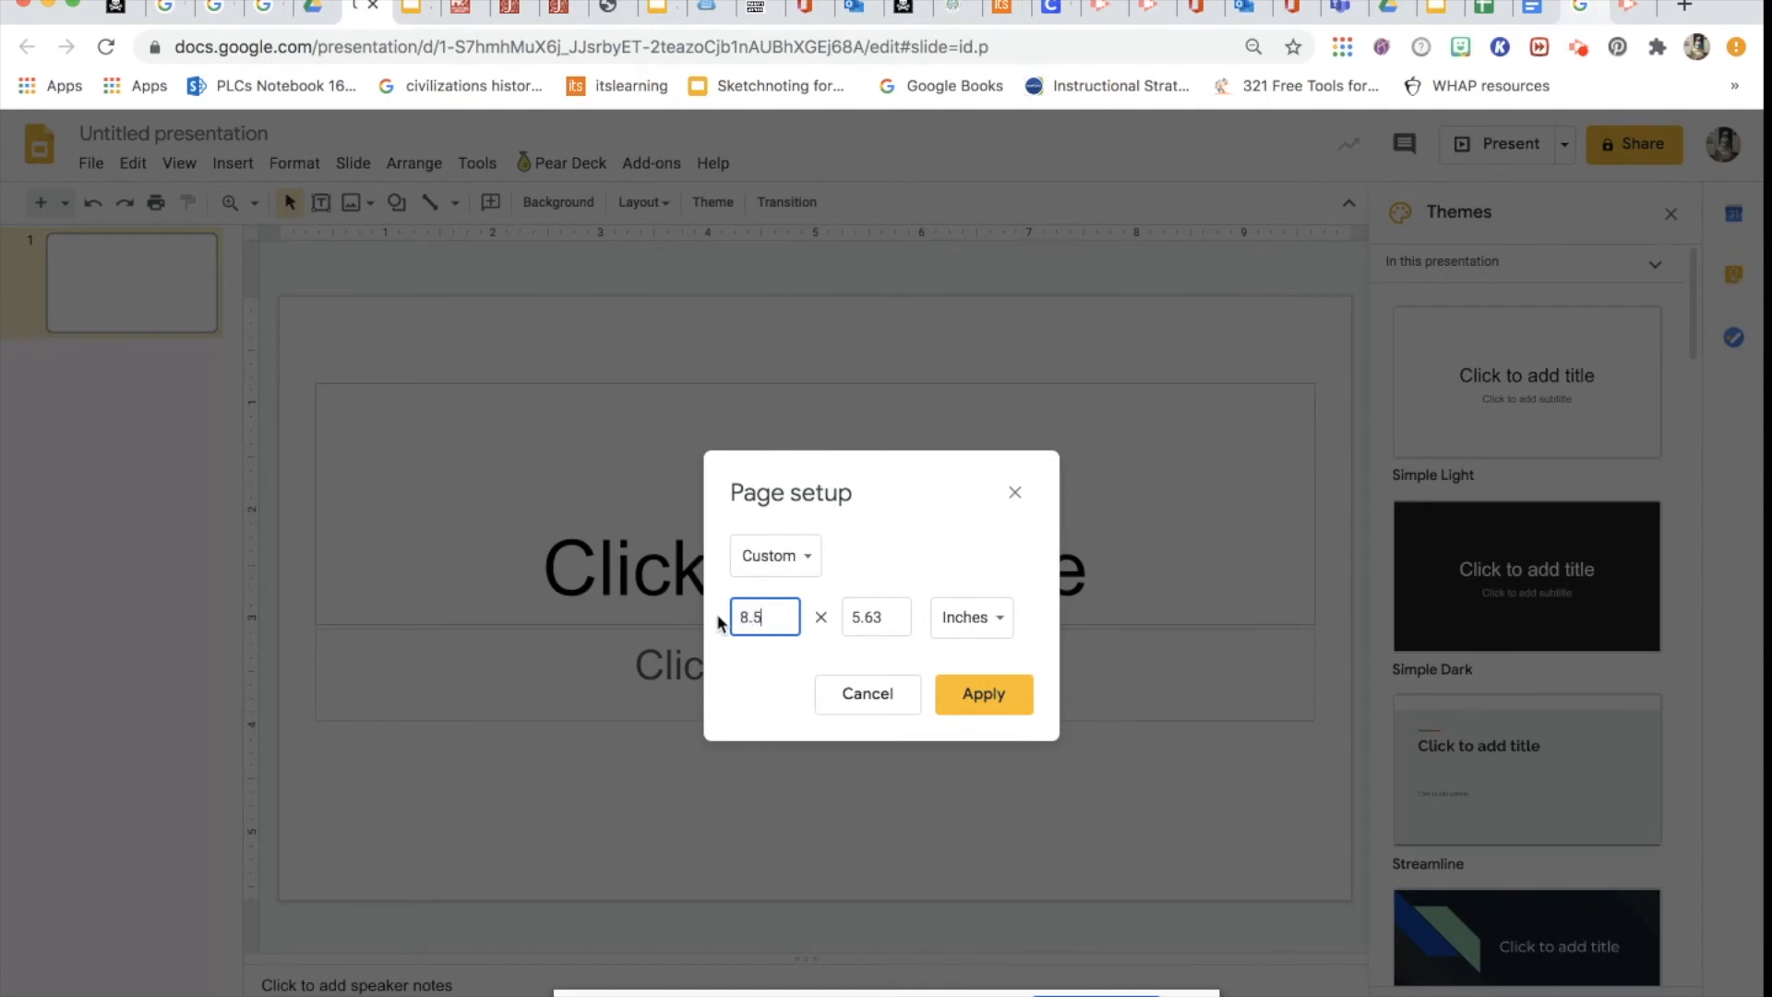
click(883, 616)
double_click(883, 616)
text(11)
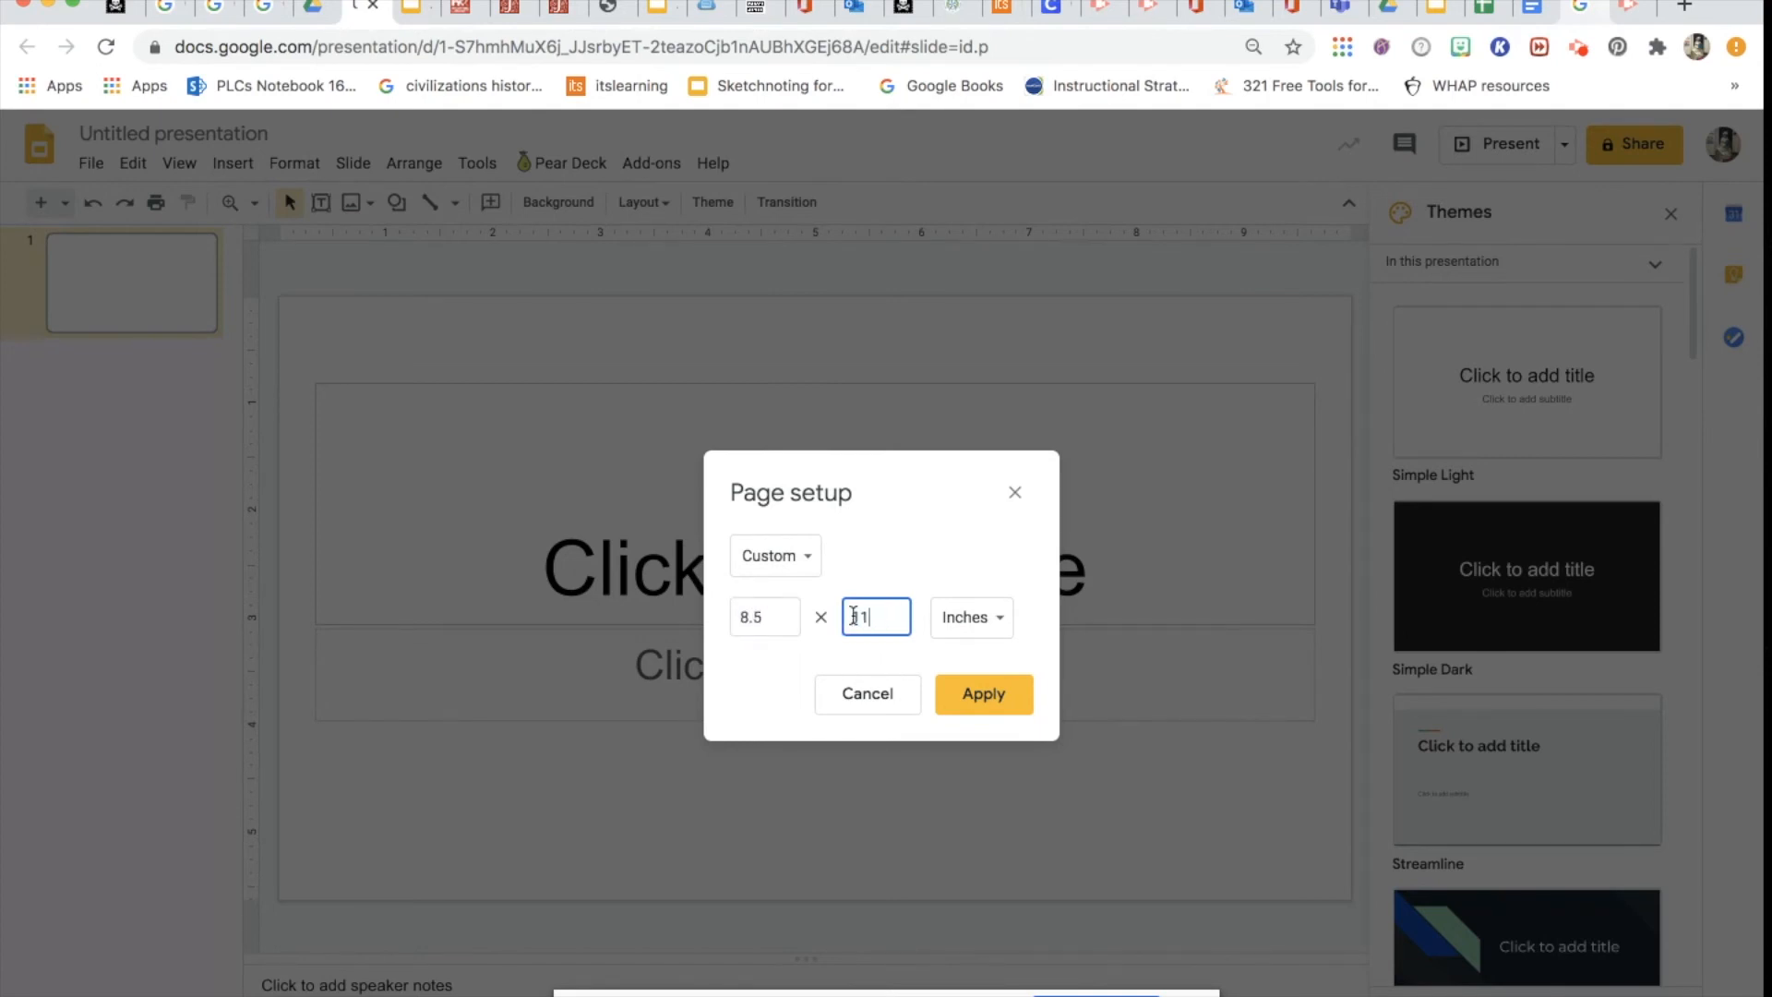
click(998, 704)
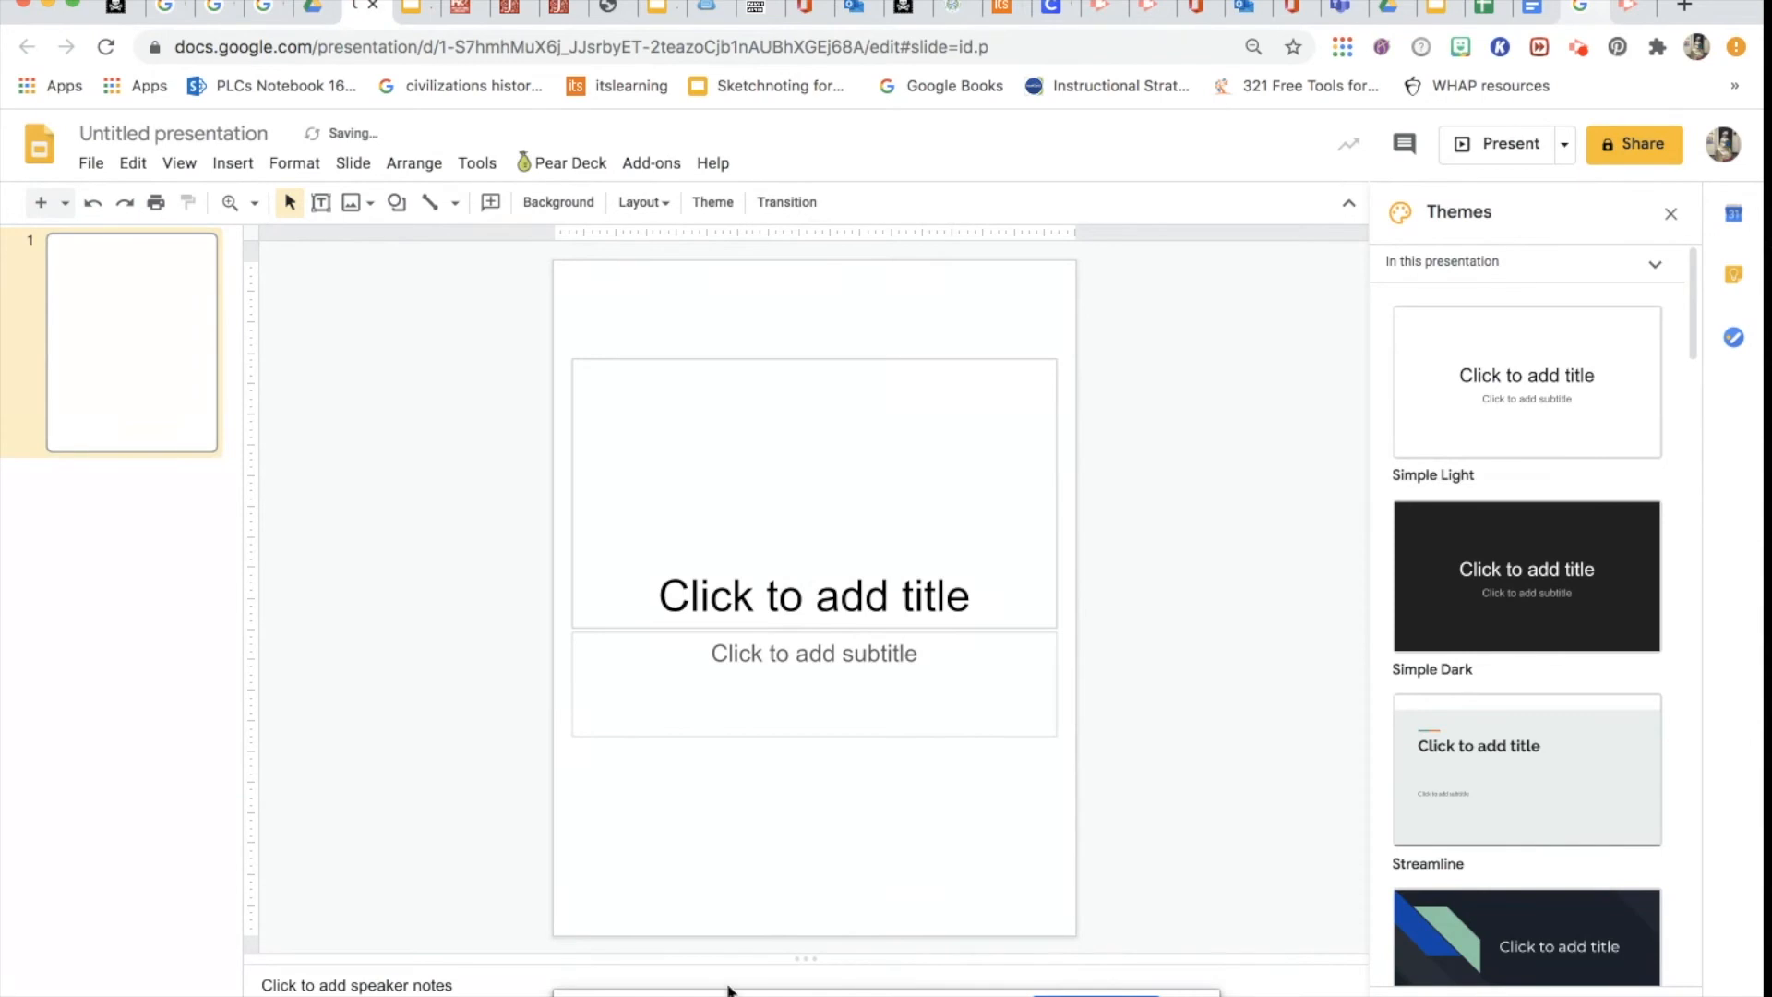